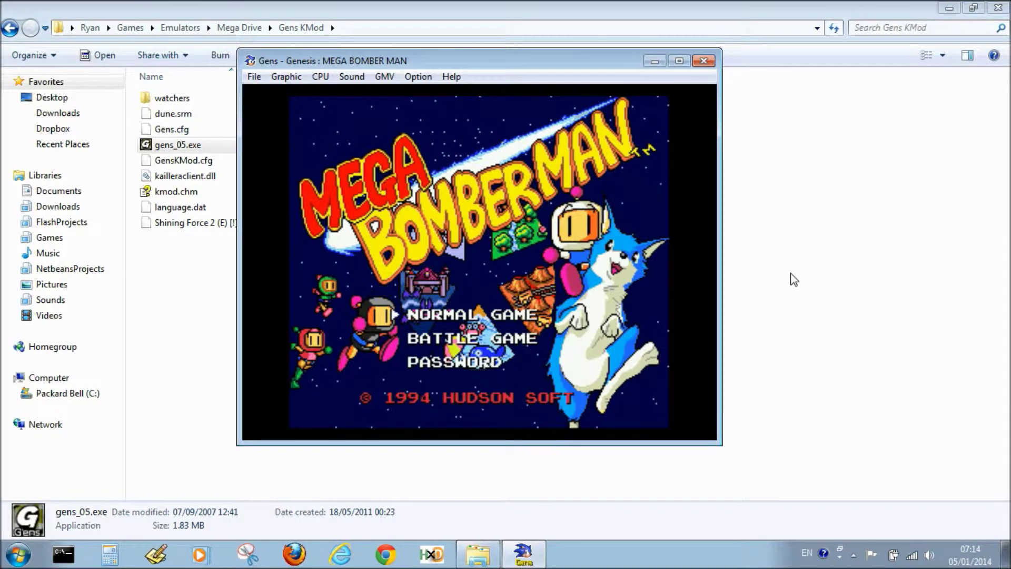
# Step: Start a normal game of Mega Bomberman and place a bomb beside the character in Area 1-1
pyautogui.press('Return')
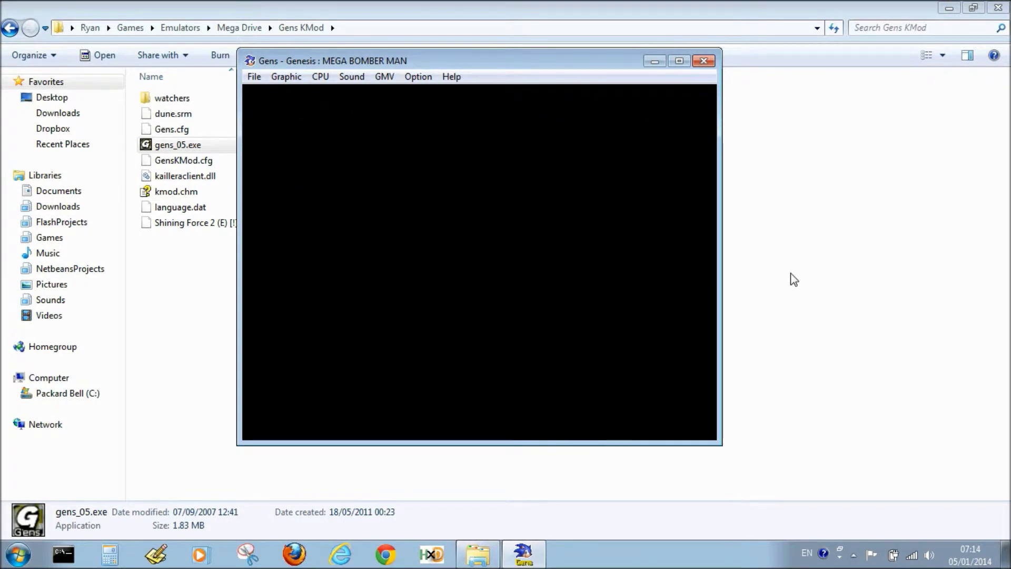
pyautogui.press('Return')
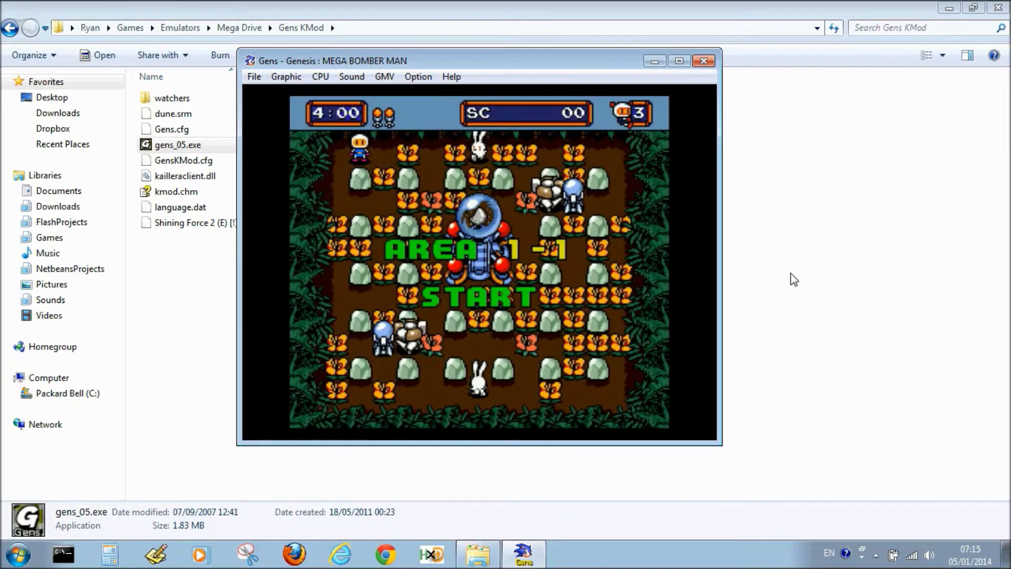
pyautogui.press('s')
pyautogui.press('Left')
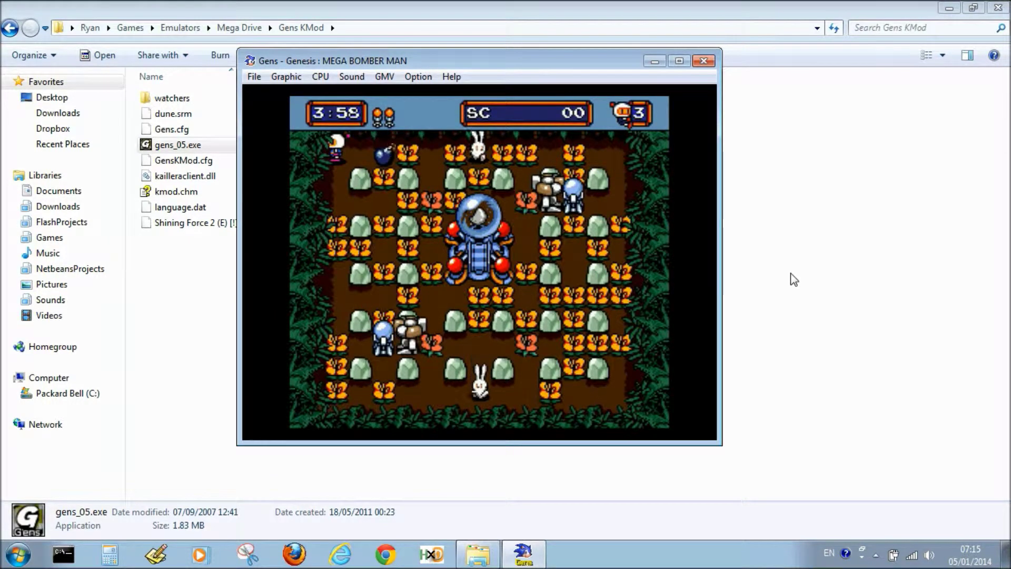
# Step: Save the game state as mb.gs0 in the Mega Bomberman folder under Mega Drive Roms
pyautogui.click(254, 76)
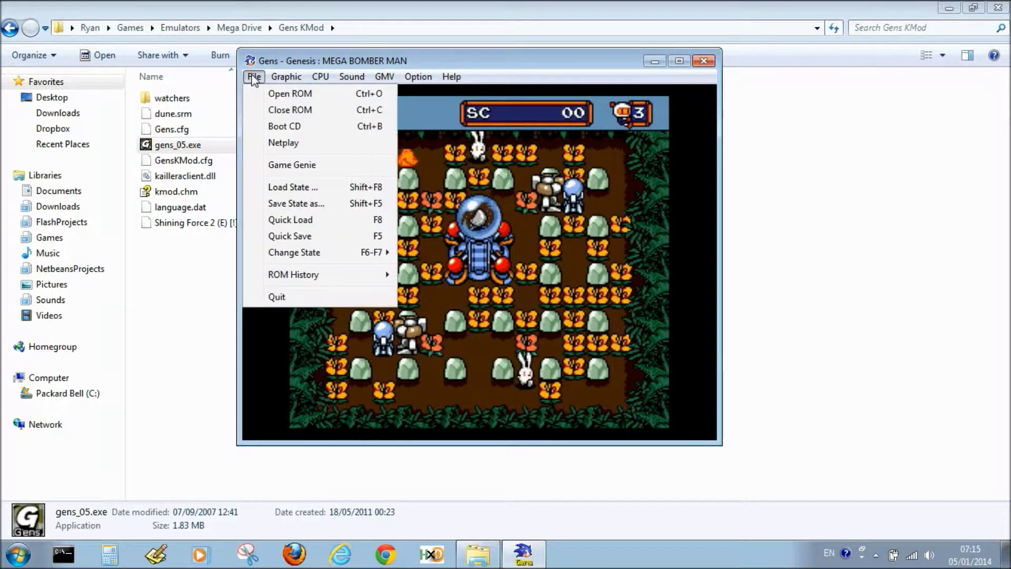
pyautogui.click(306, 204)
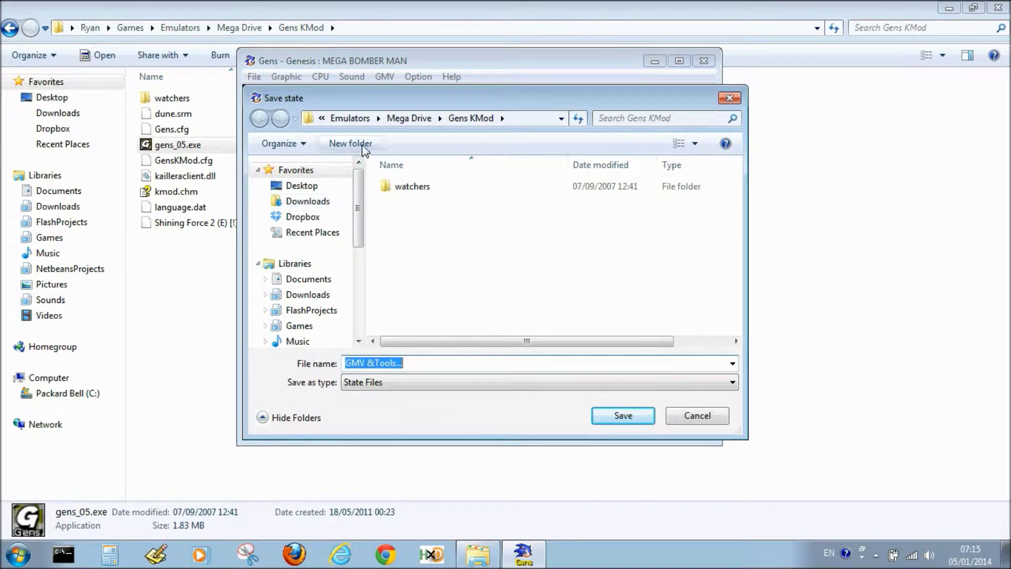
pyautogui.click(402, 118)
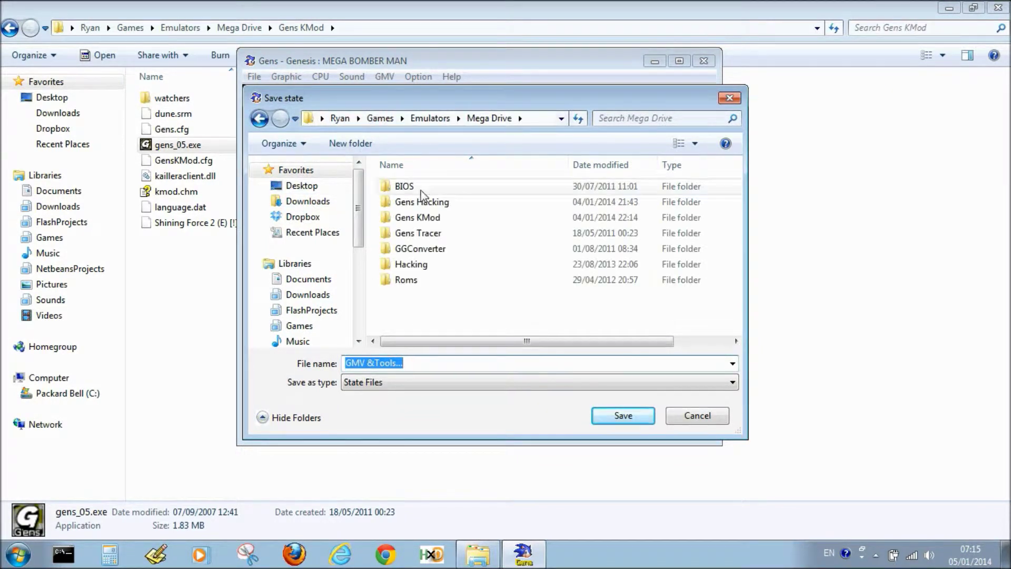
pyautogui.doubleClick(406, 280)
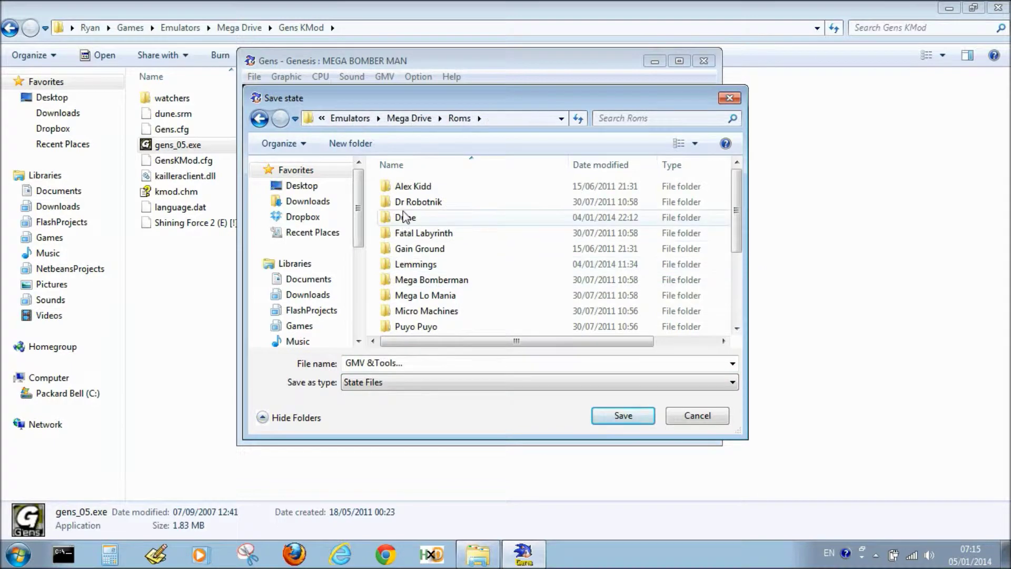
pyautogui.click(418, 279)
pyautogui.doubleClick(417, 279)
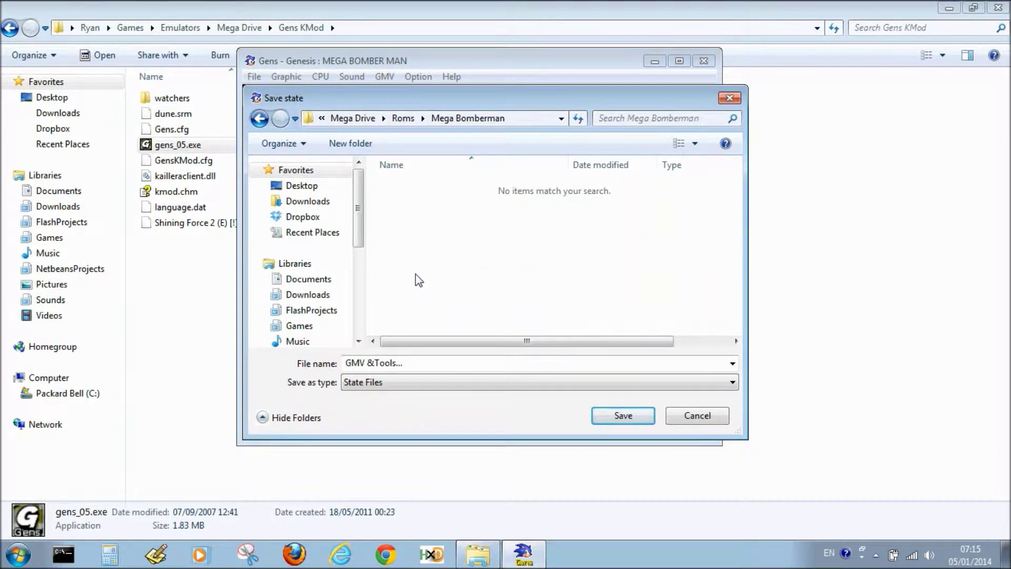
pyautogui.click(427, 362)
pyautogui.write('mb.gs0')
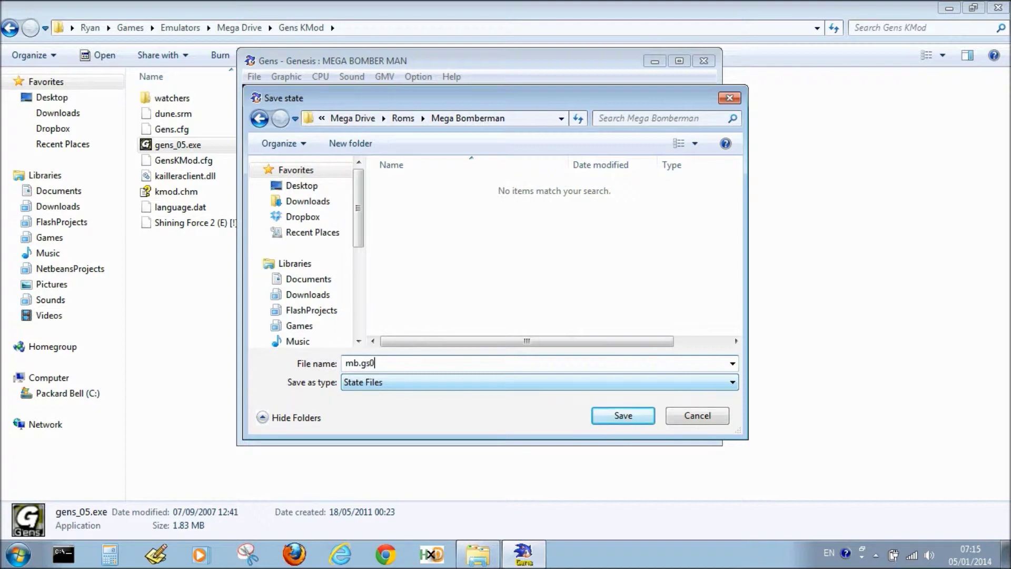
pyautogui.click(598, 420)
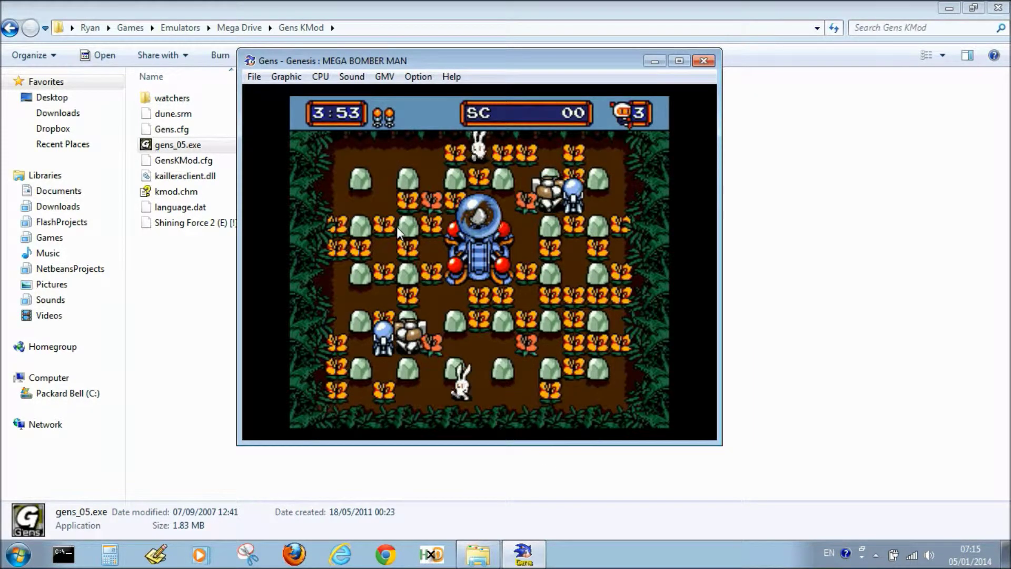
# Step: Resume play to lose a life, save a second state as mb.gs1 in the Mega Bomberman ROM folder, and pause the game
pyautogui.press('Return')
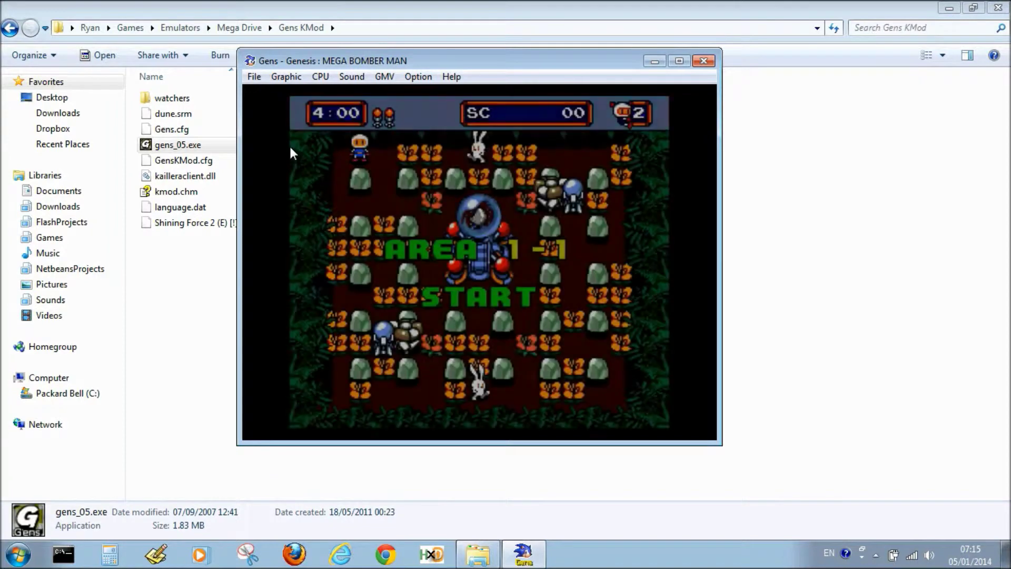
pyautogui.click(258, 80)
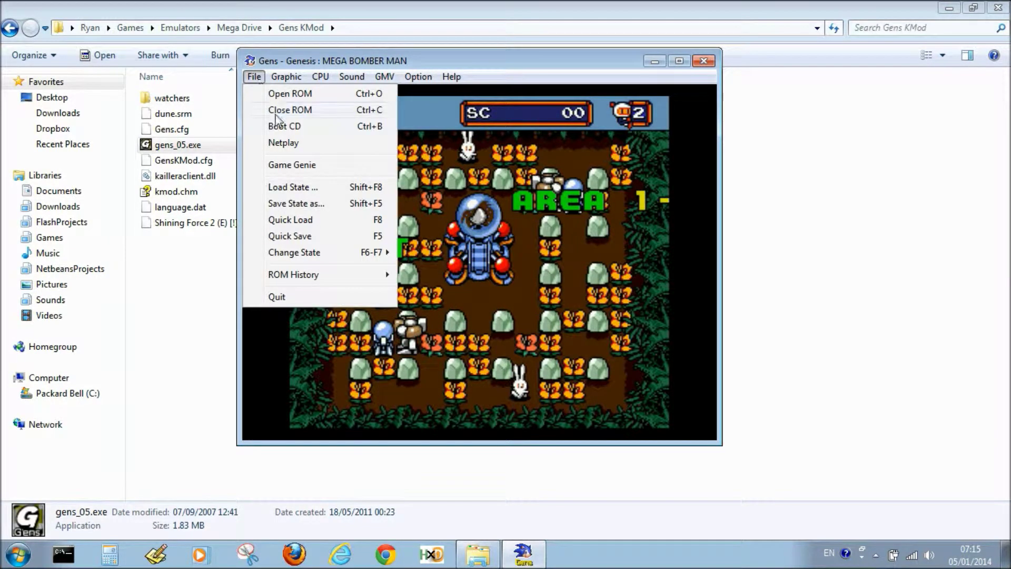
pyautogui.click(310, 203)
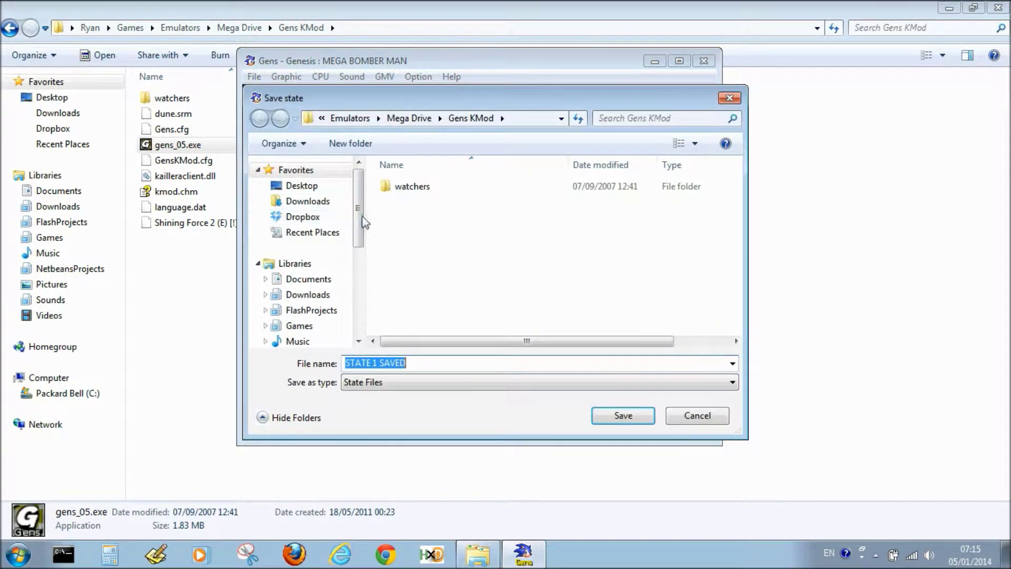
pyautogui.click(409, 118)
pyautogui.doubleClick(404, 279)
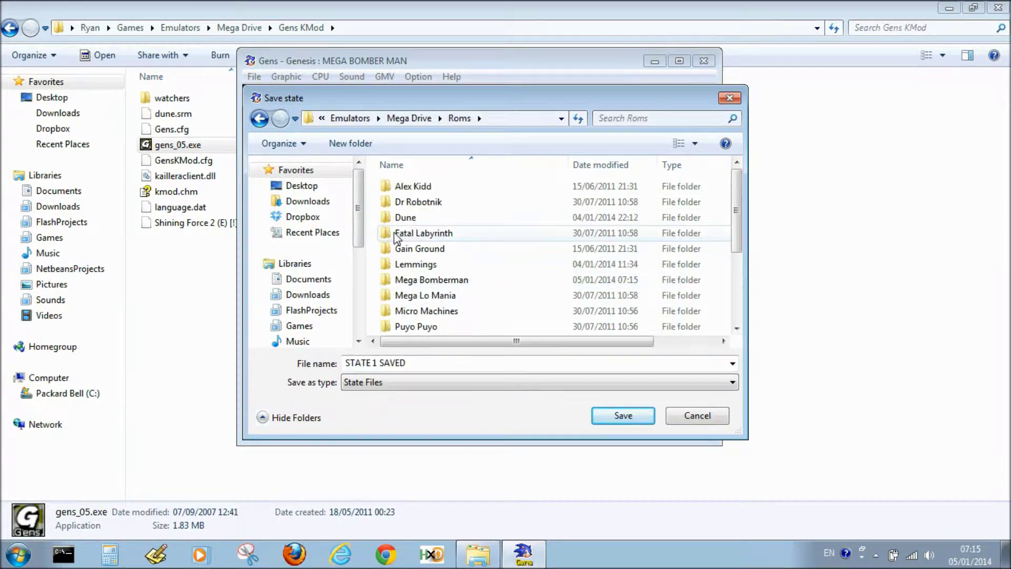
pyautogui.doubleClick(412, 281)
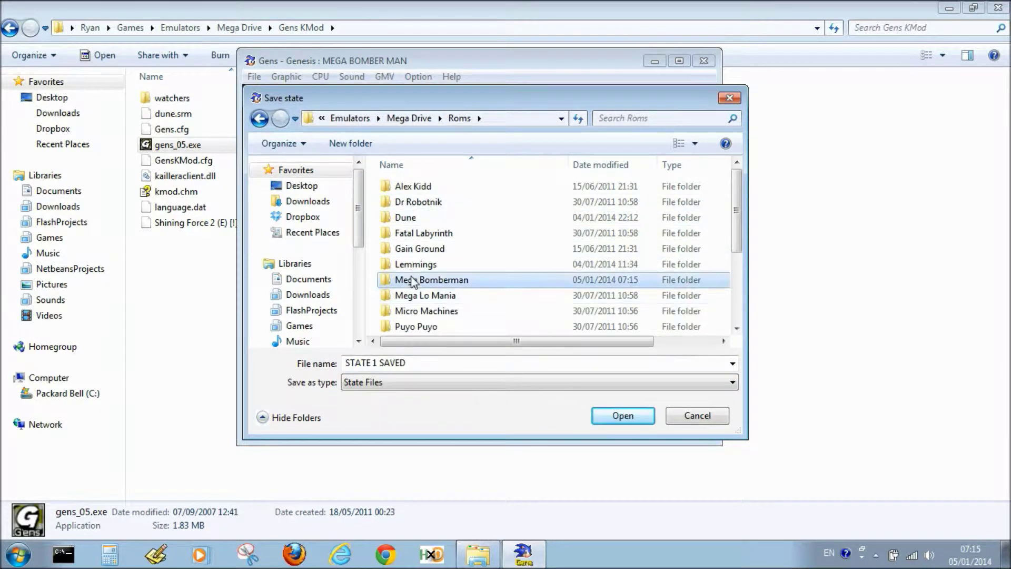
pyautogui.click(404, 190)
pyautogui.click(415, 359)
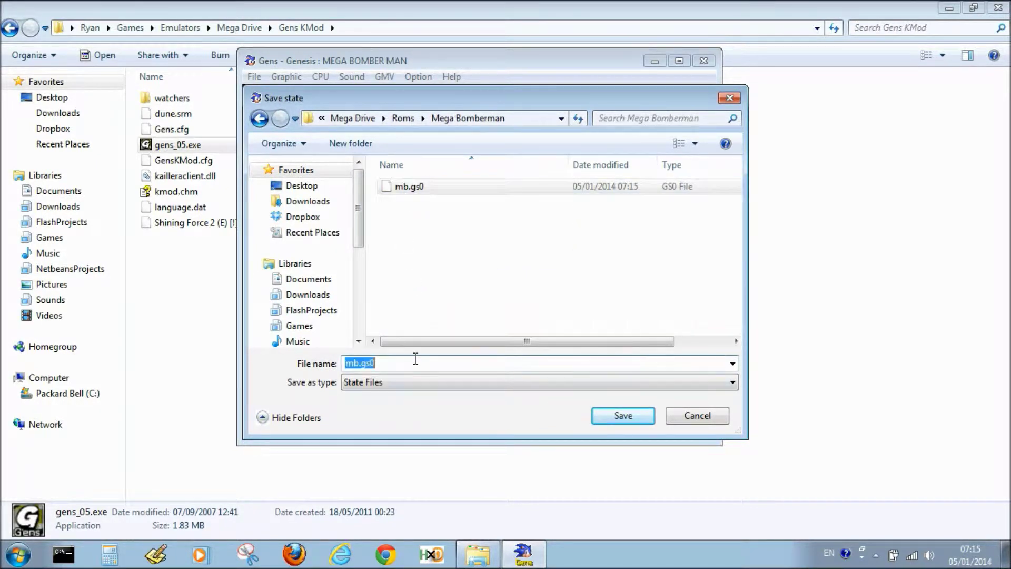
pyautogui.press('Return')
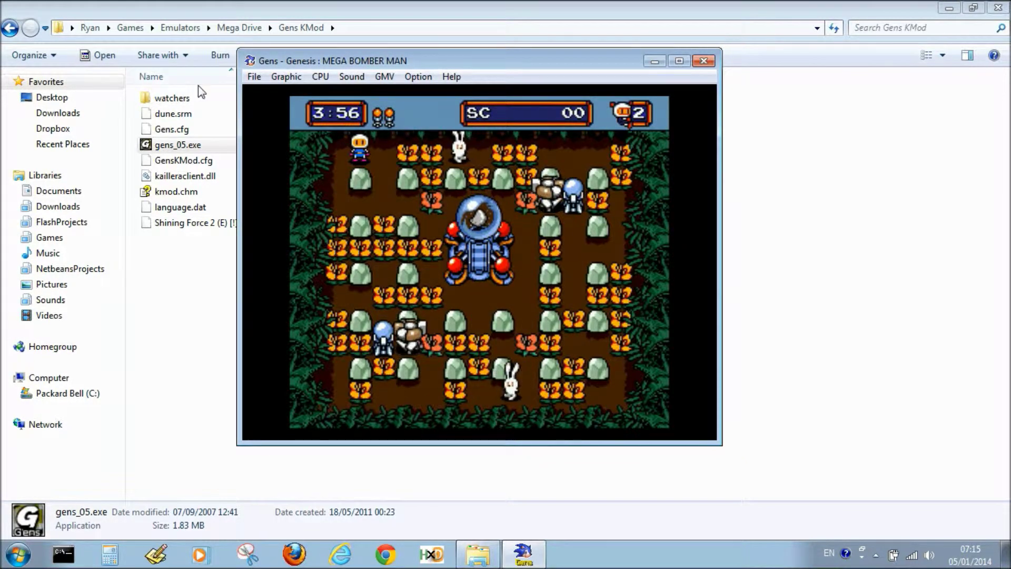
pyautogui.press('Escape')
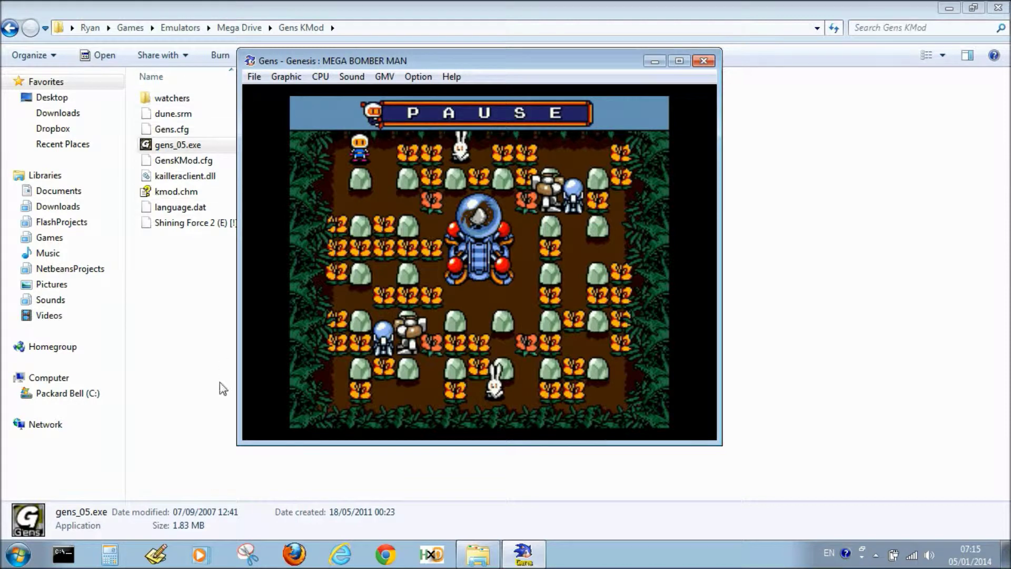
# Step: Switch to File Explorer and open the Mega Bomberman folder inside the Mega Drive Roms folder
pyautogui.click(220, 284)
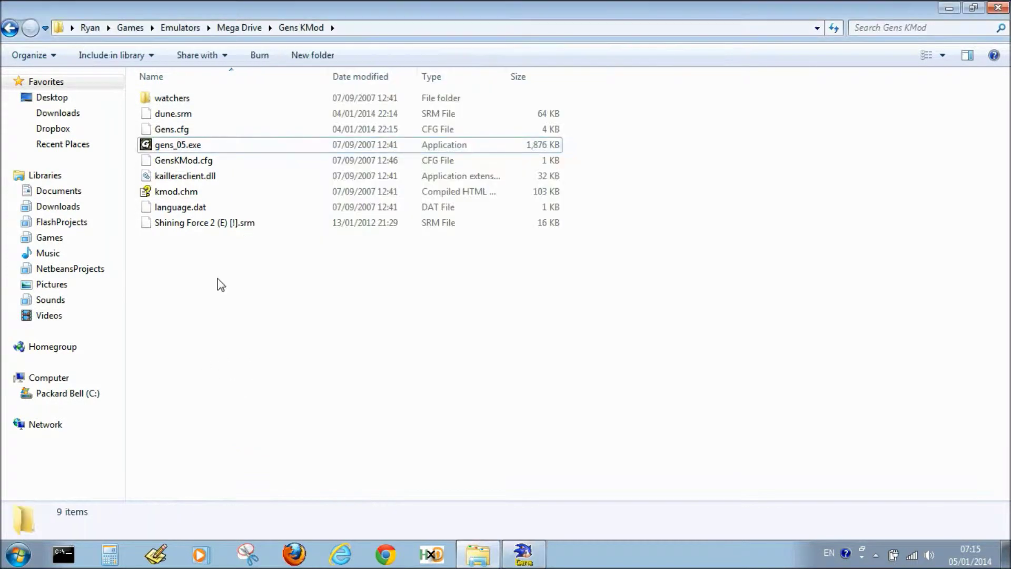
pyautogui.click(216, 27)
pyautogui.doubleClick(167, 193)
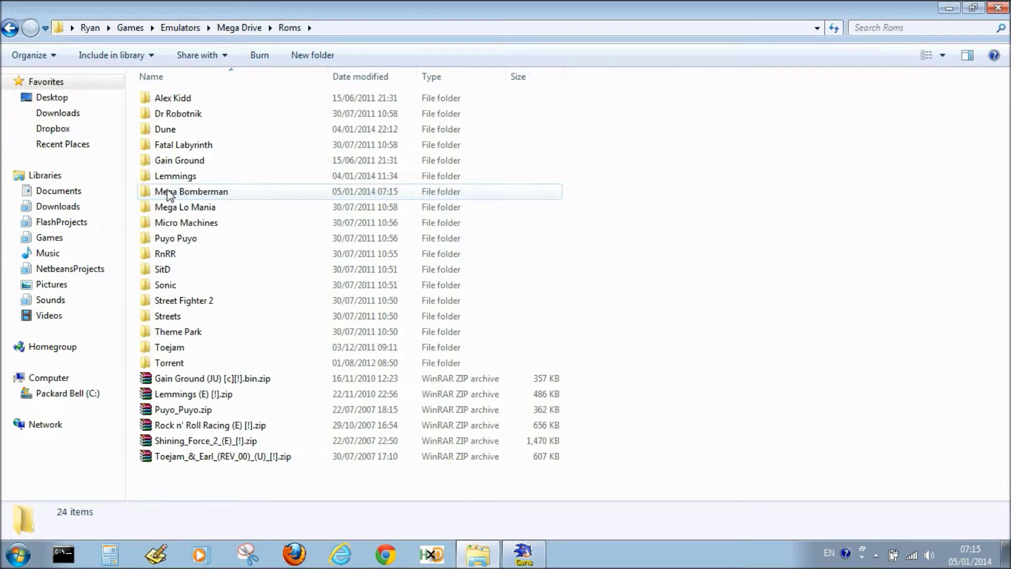
pyautogui.doubleClick(179, 194)
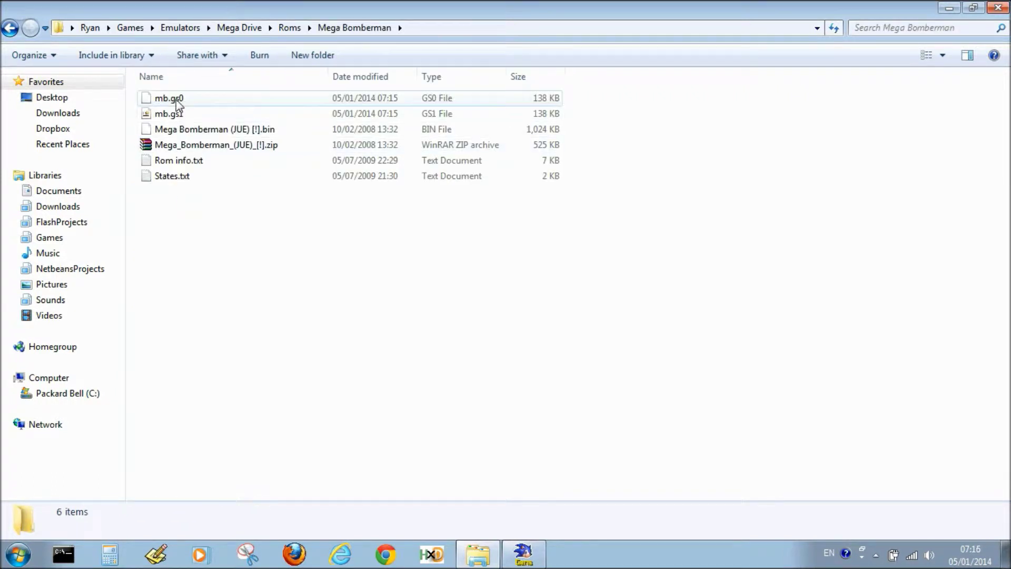
# Step: Open both save states, mb.gs0 and mb.gs1, together in the HxD hex editor and maximize its window
pyautogui.click(177, 104)
pyautogui.keyDown('shift'); pyautogui.click(174, 116); pyautogui.keyUp('shift')
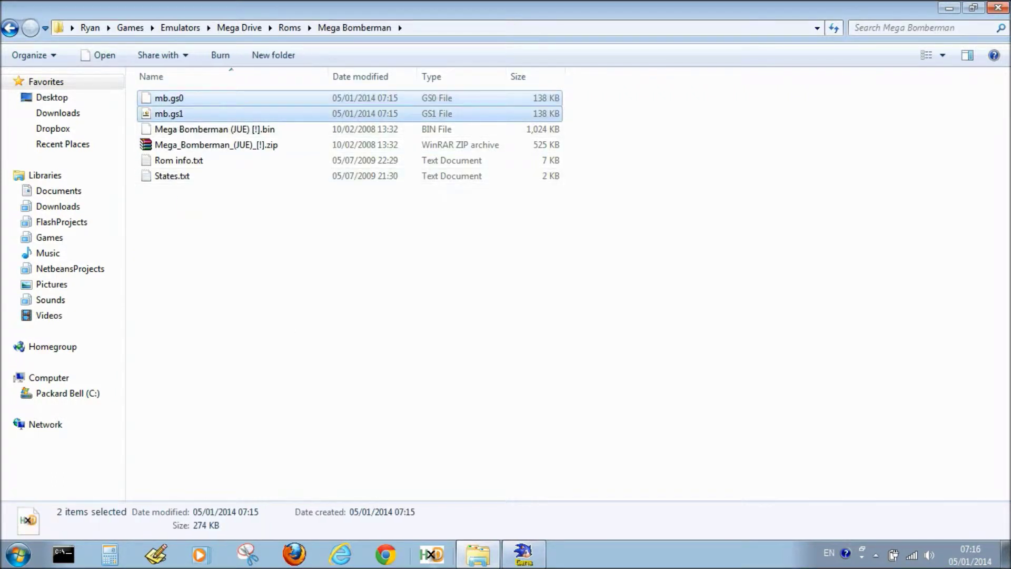
pyautogui.click(430, 551)
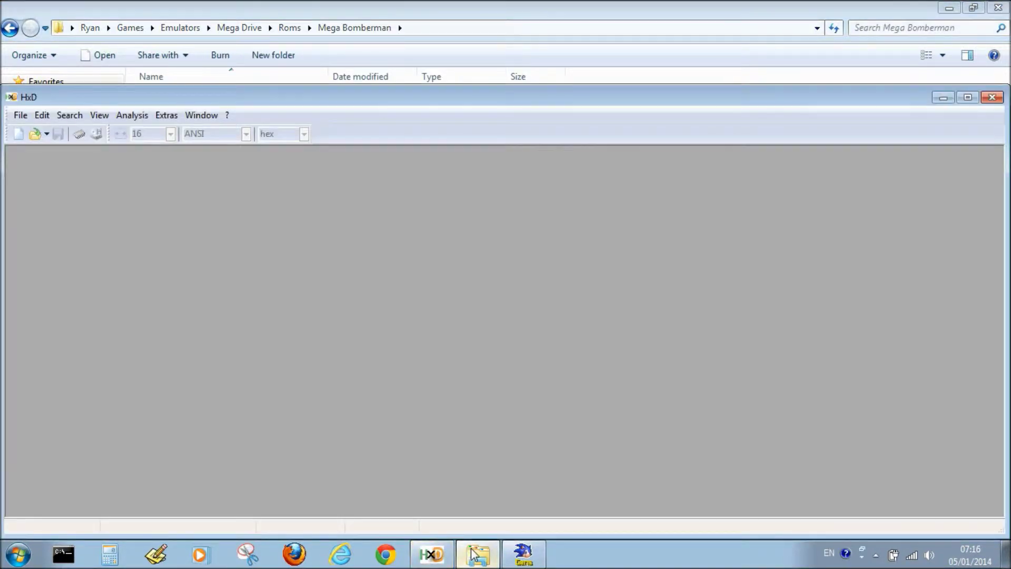
pyautogui.click(416, 7)
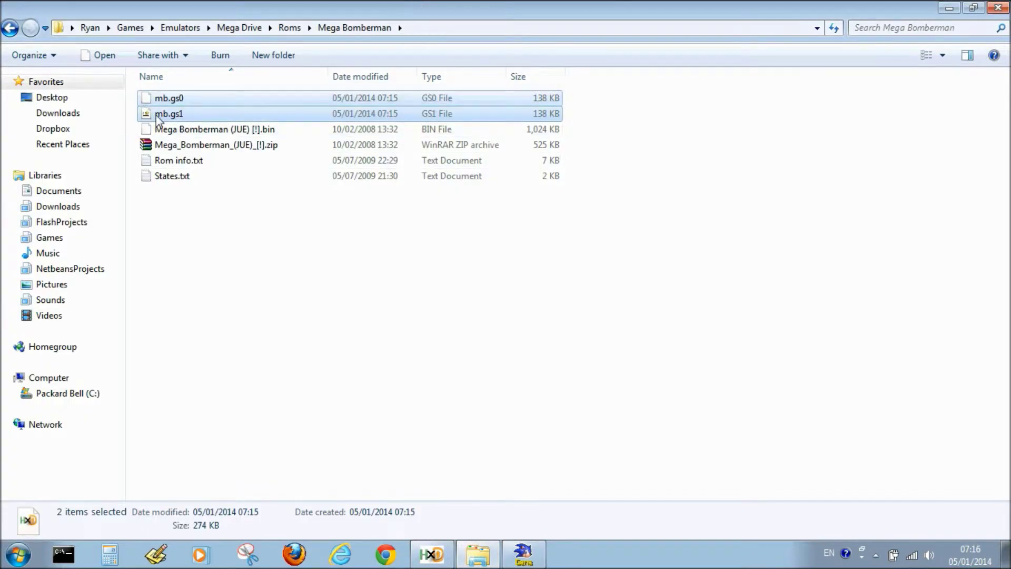
pyautogui.moveTo(429, 554); pyautogui.dragTo(447, 368)
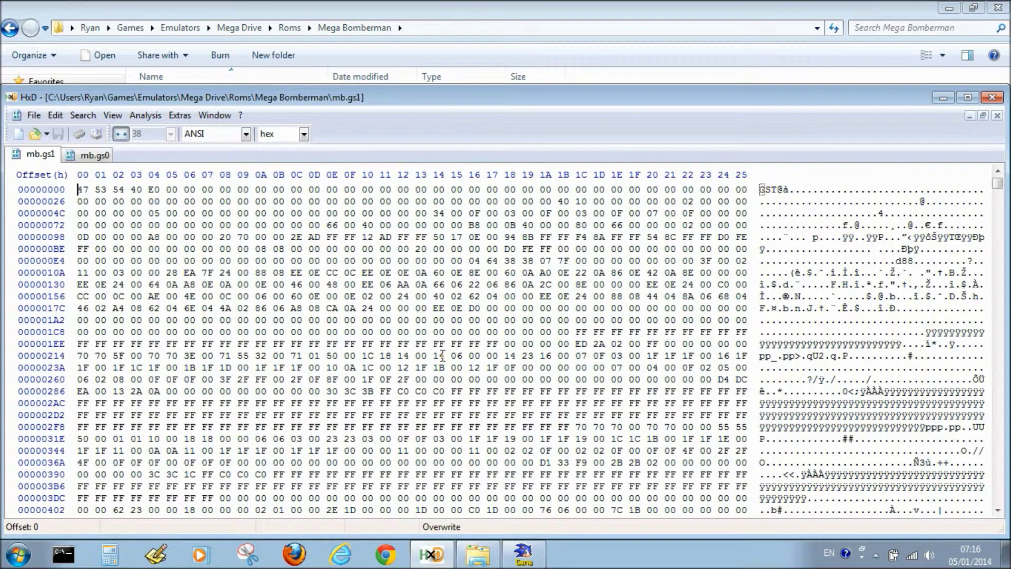
pyautogui.doubleClick(343, 100)
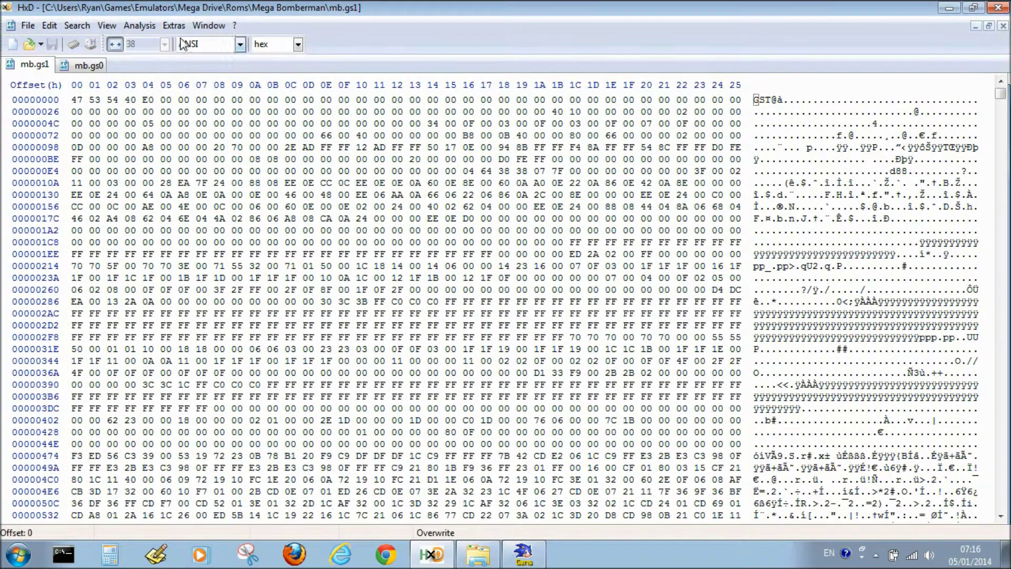
# Step: Run a file comparison between mb.gs1 and mb.gs0
pyautogui.click(139, 26)
pyautogui.moveTo(174, 72)
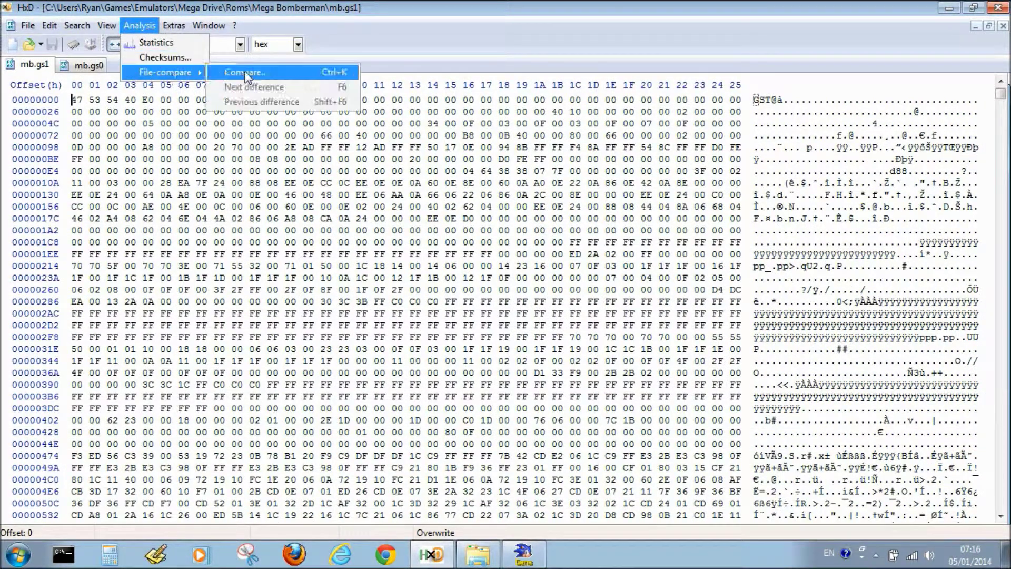
pyautogui.click(245, 75)
pyautogui.click(556, 324)
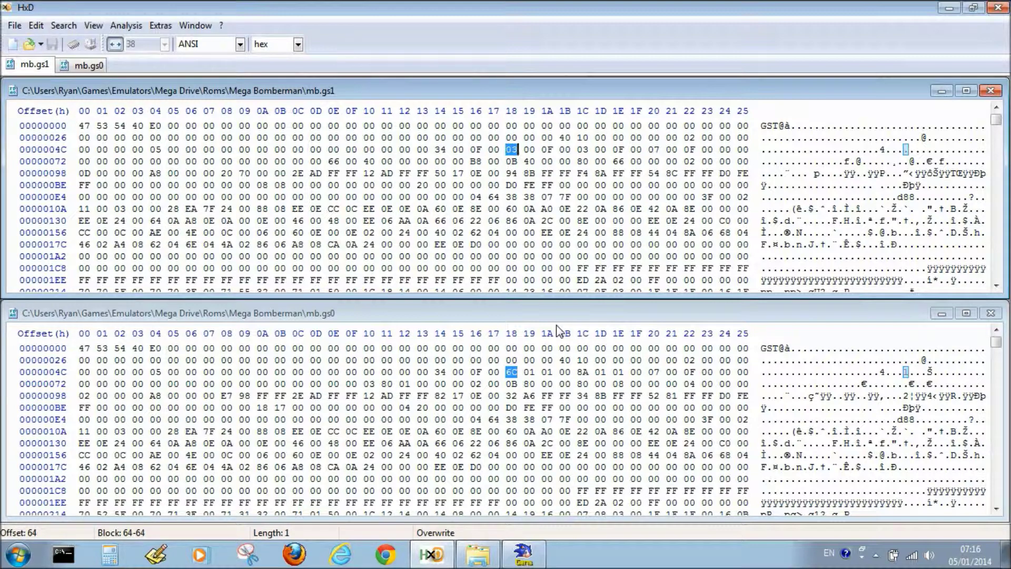
# Step: Step through the byte differences between mb.gs1 and mb.gs0, looking for a byte whose two values match the life counts
pyautogui.press('F6')
pyautogui.press('F6')
pyautogui.press('F6')
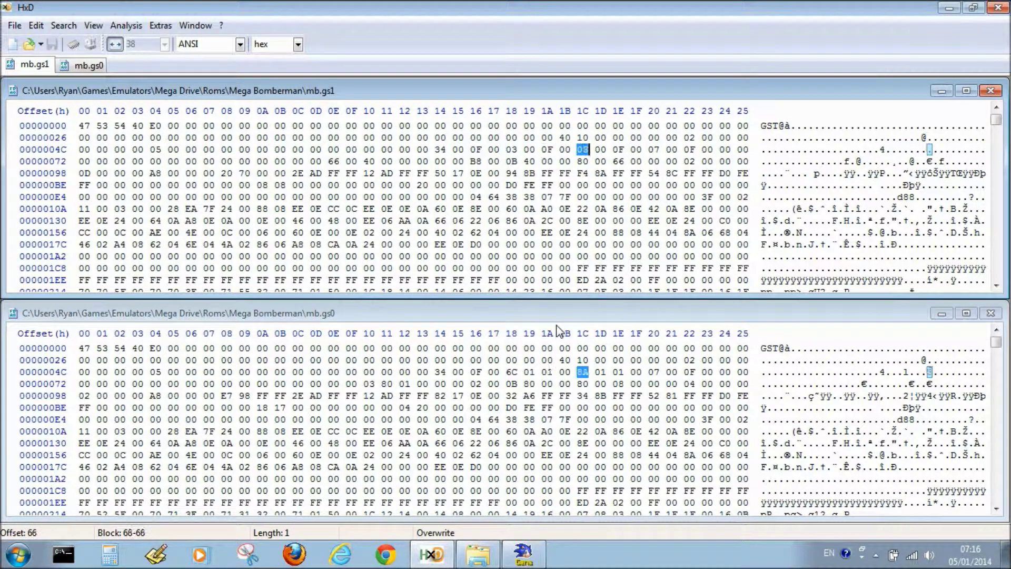
pyautogui.press('F6')
pyautogui.press('F6')
pyautogui.press('F6')
pyautogui.press('F6')
pyautogui.press('F6')
pyautogui.press('F6')
pyautogui.press('F6')
pyautogui.press('F6')
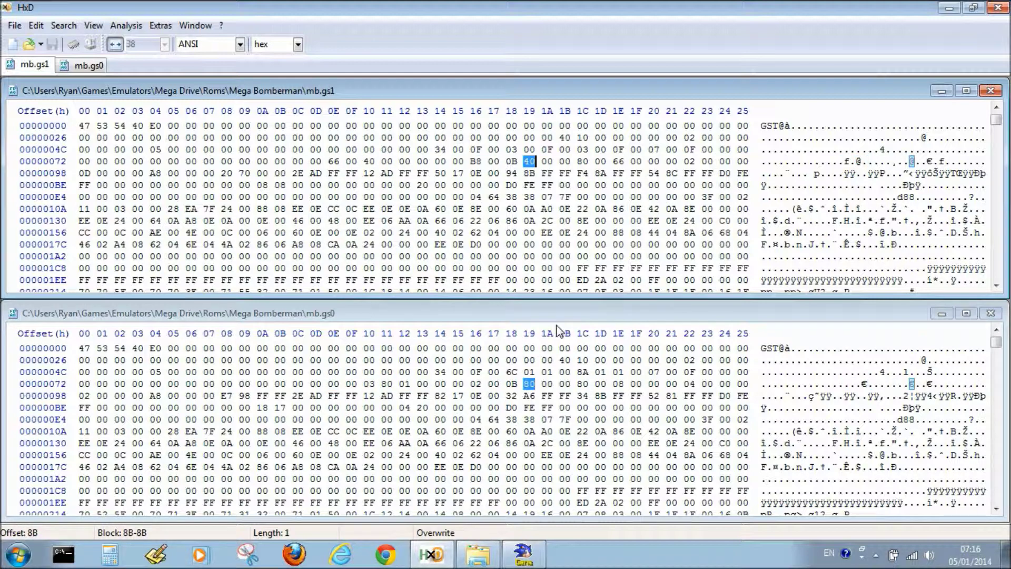
pyautogui.press('F6')
pyautogui.press('F6')
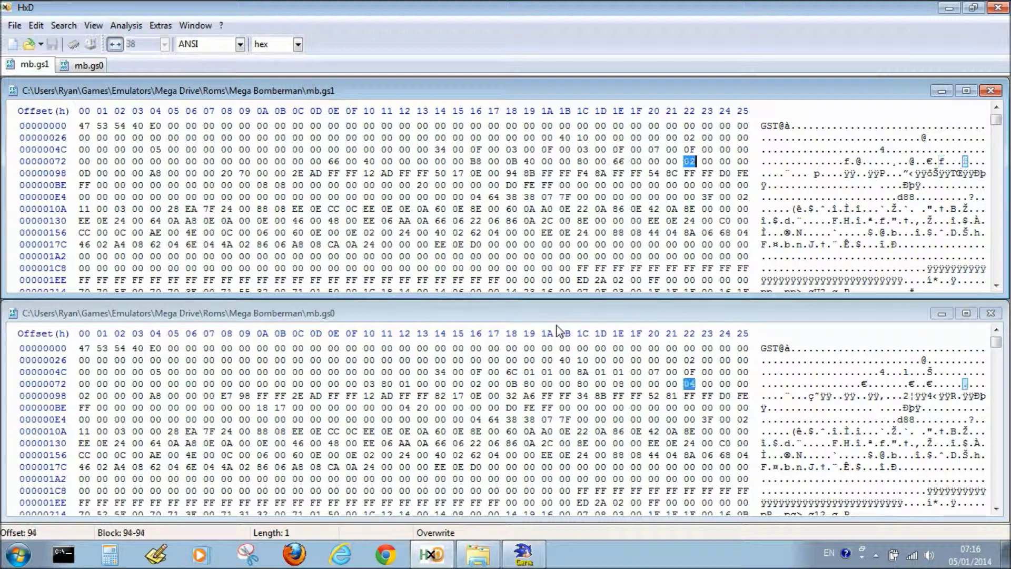
pyautogui.press('F6')
pyautogui.press('F6')
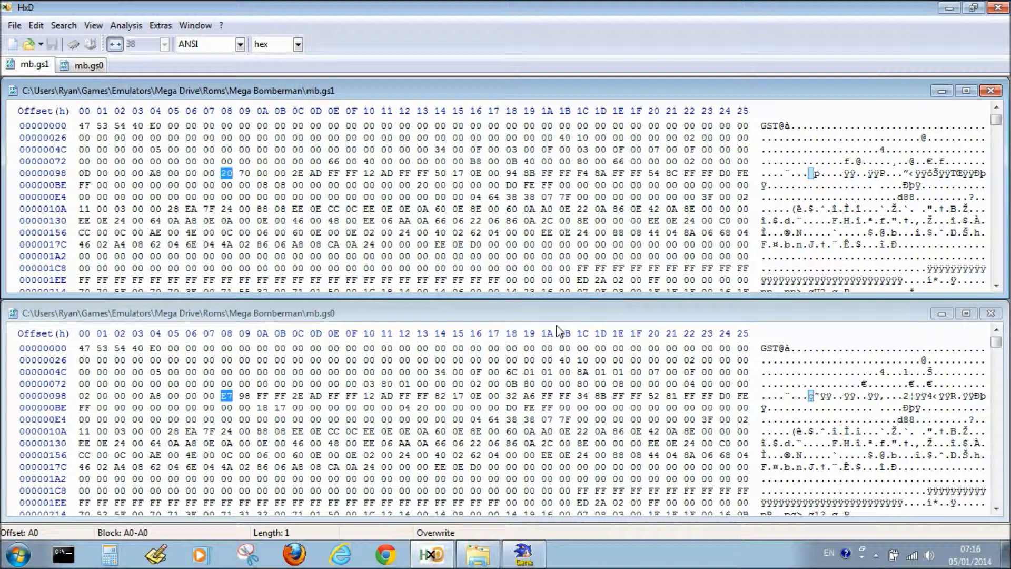
pyautogui.press('F6')
pyautogui.press('F6')
pyautogui.press('F6')
pyautogui.press('F6')
pyautogui.press('F6')
pyautogui.press('F6')
pyautogui.press('F6')
pyautogui.press('F6')
pyautogui.press('F6')
pyautogui.press('F6')
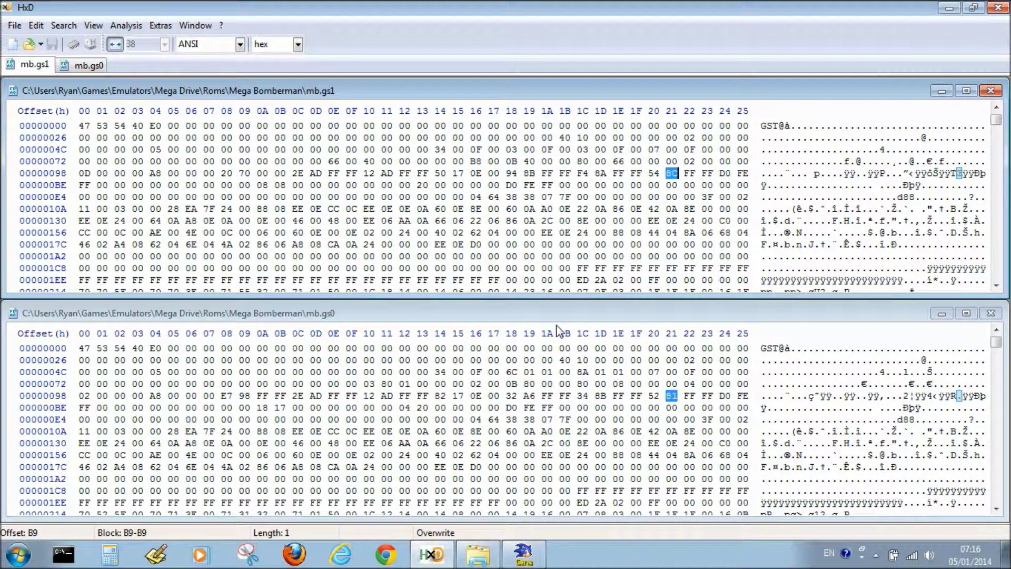
pyautogui.press('F6')
pyautogui.press('F6')
pyautogui.press('F6')
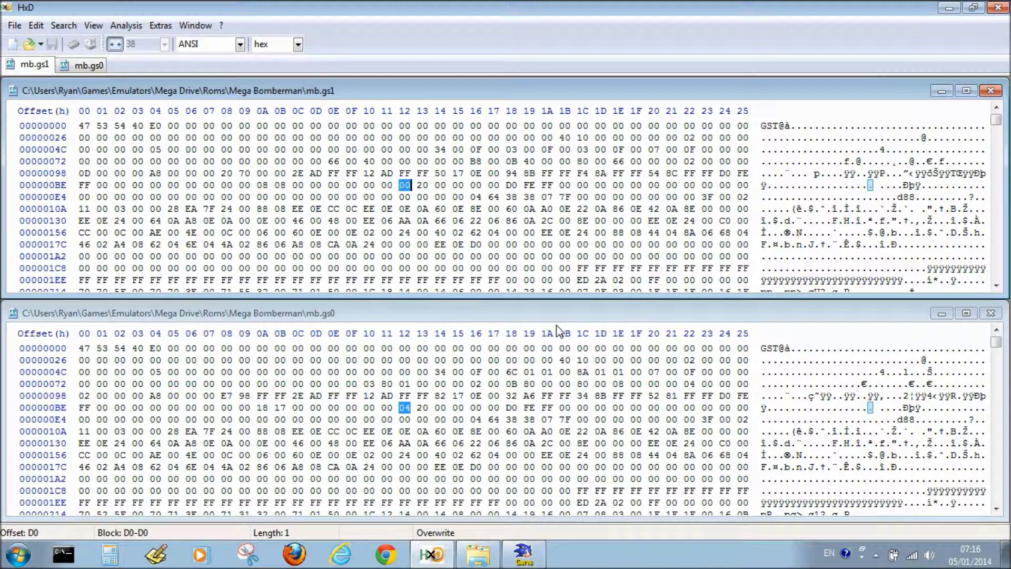
pyautogui.press('F6')
pyautogui.press('F6')
pyautogui.press('F6')
pyautogui.press('F6')
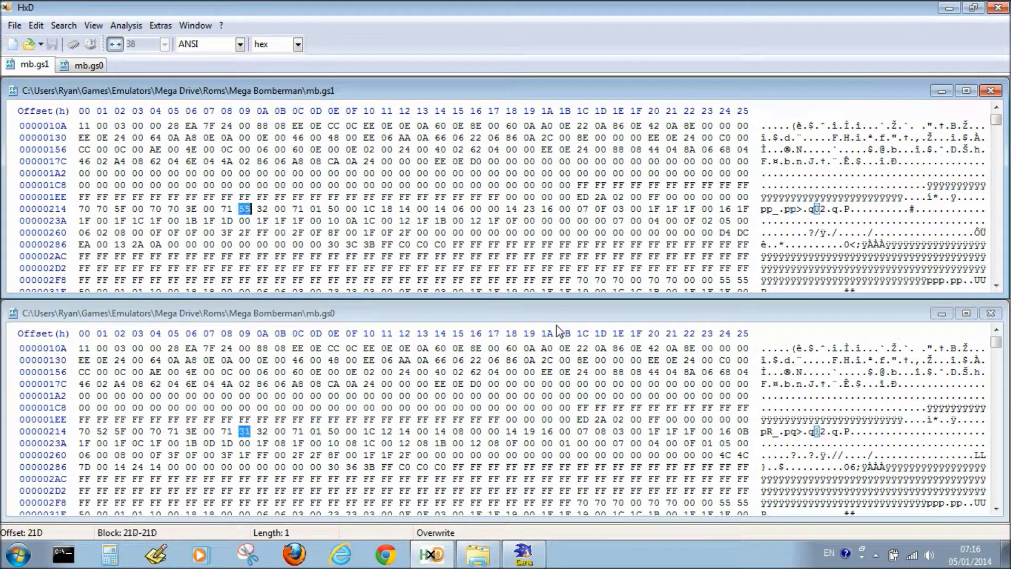
pyautogui.press('F6')
pyautogui.press('F6')
pyautogui.press('F6')
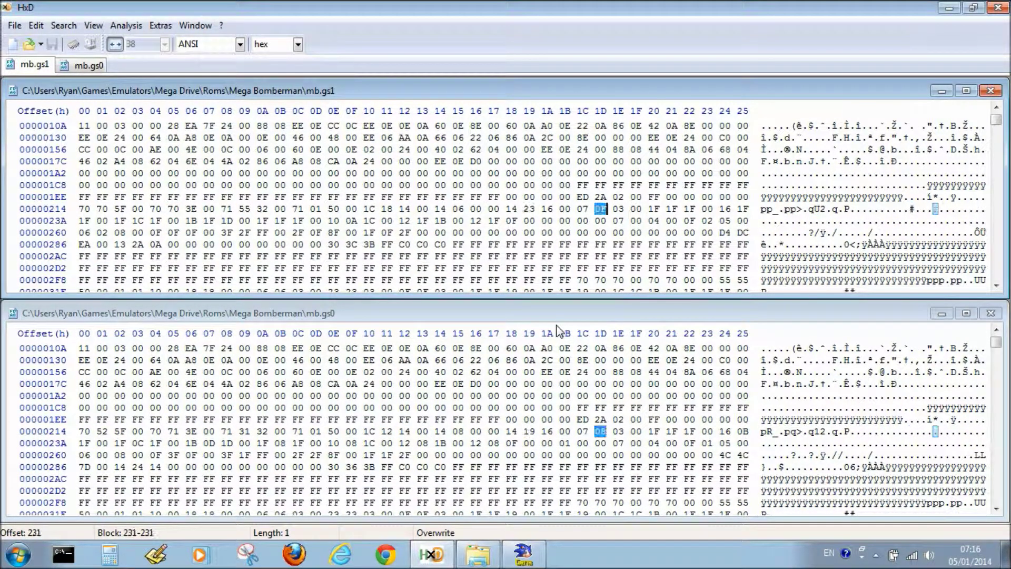
pyautogui.press('F6')
pyautogui.press('F6')
pyautogui.press('F6')
pyautogui.press('F6')
pyautogui.press('F6')
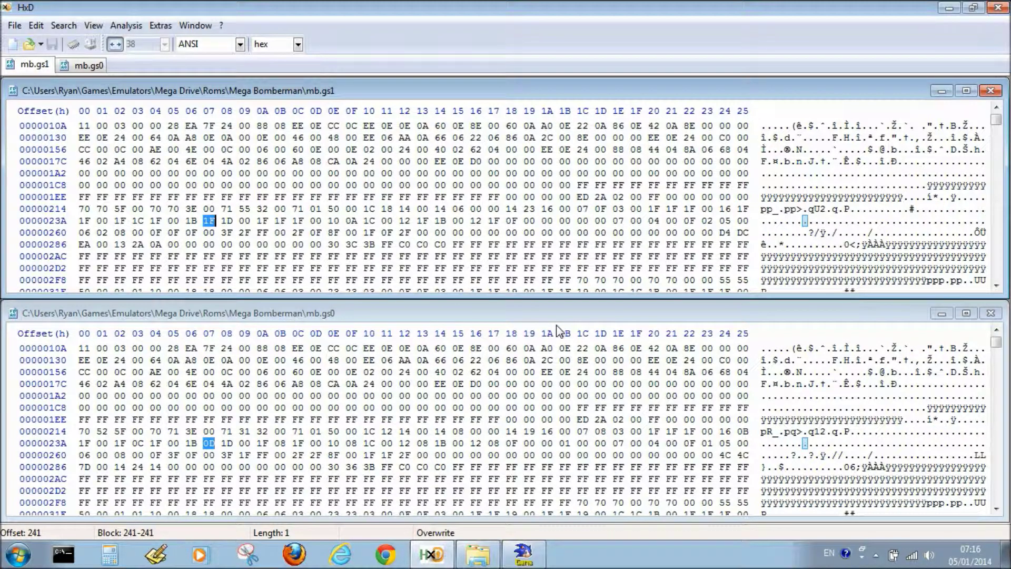
pyautogui.press('F6')
pyautogui.press('F6')
pyautogui.press('F6')
pyautogui.press('F6')
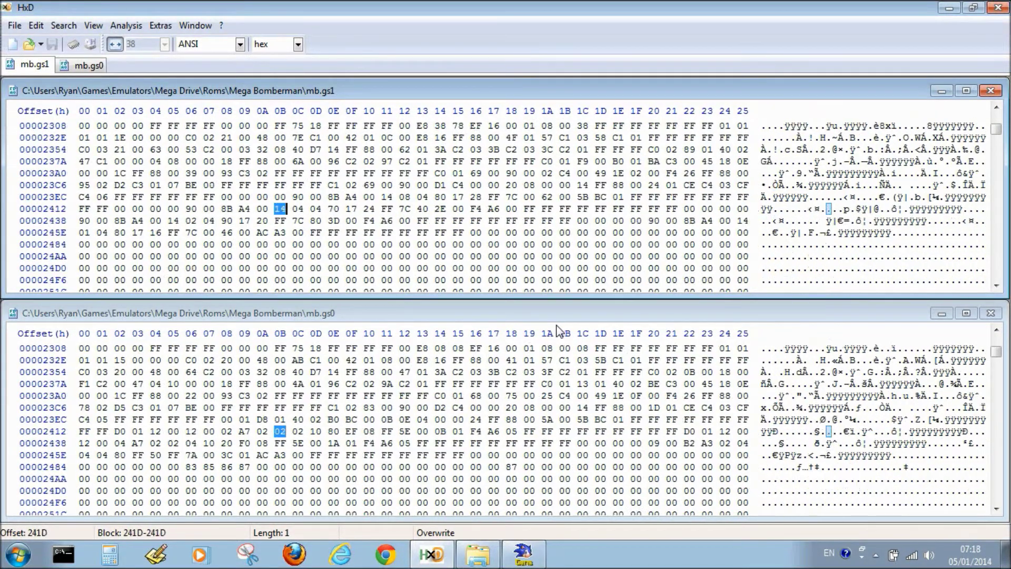
pyautogui.press('F6')
pyautogui.press('F6')
pyautogui.press('F6')
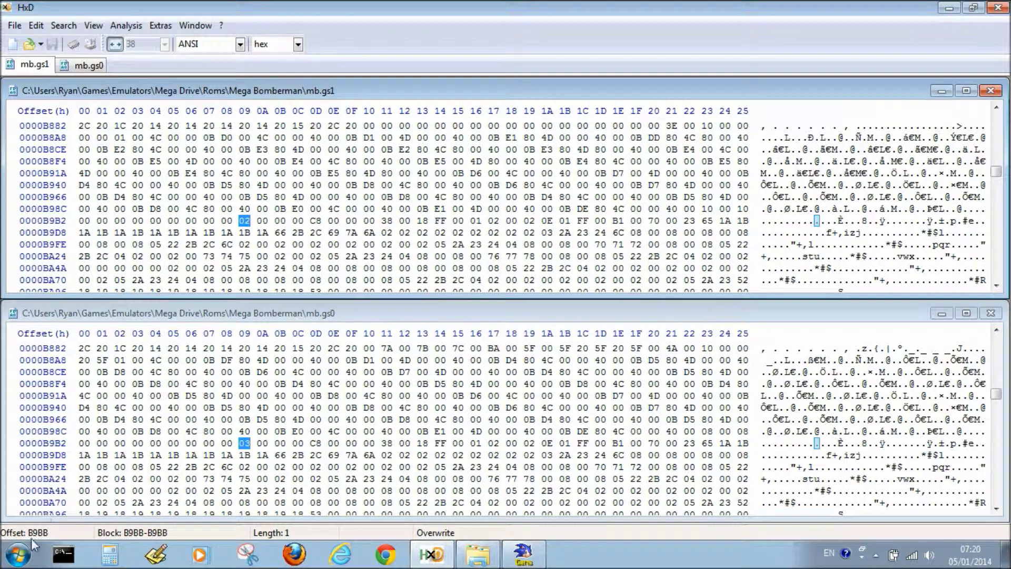
# Step: Note the offset B9BB in Programmer's Notepad, and set that byte in mb.gs1 to 09 in HxD and save it
pyautogui.click(150, 556)
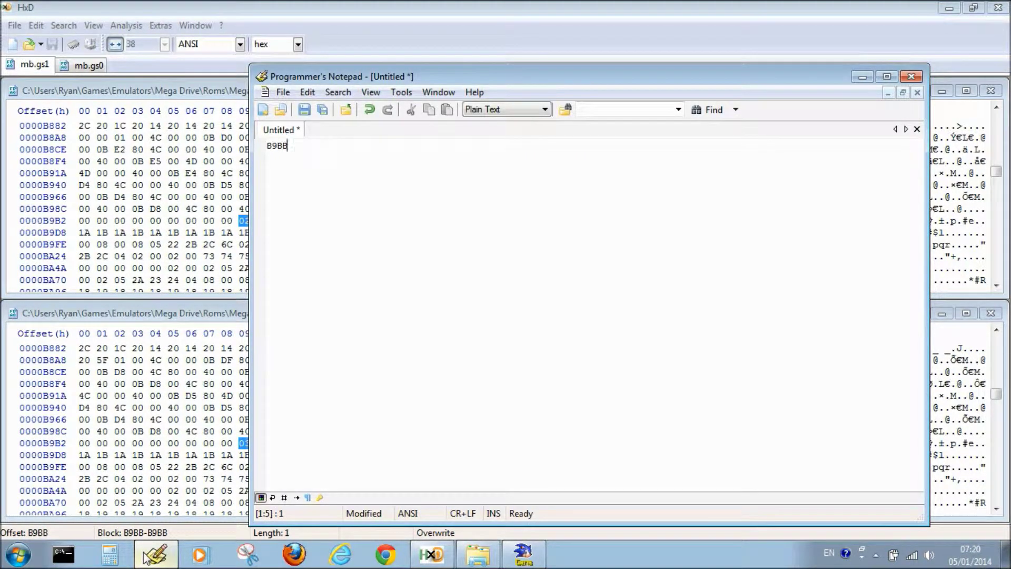
pyautogui.click(150, 556)
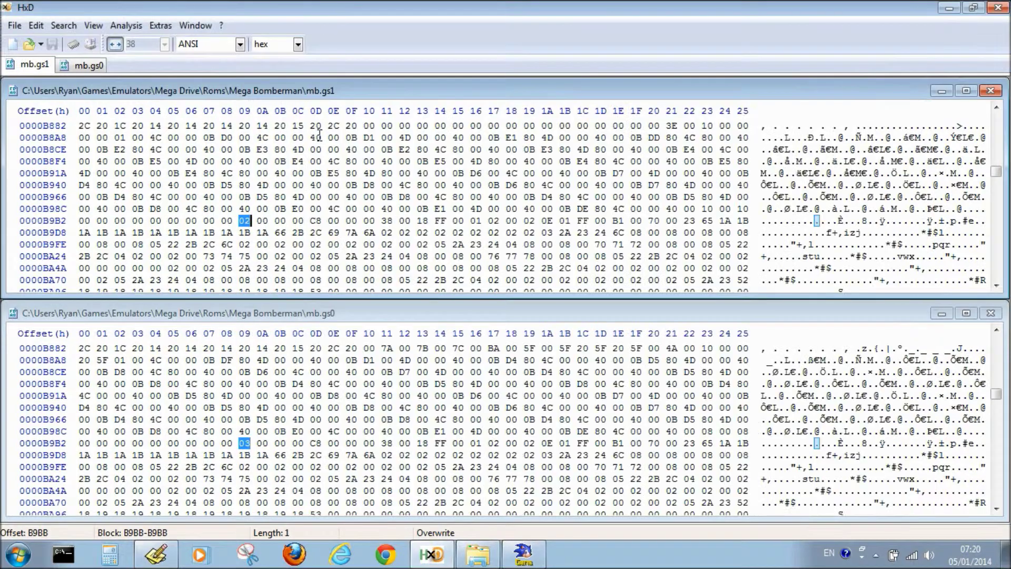
pyautogui.click(238, 221)
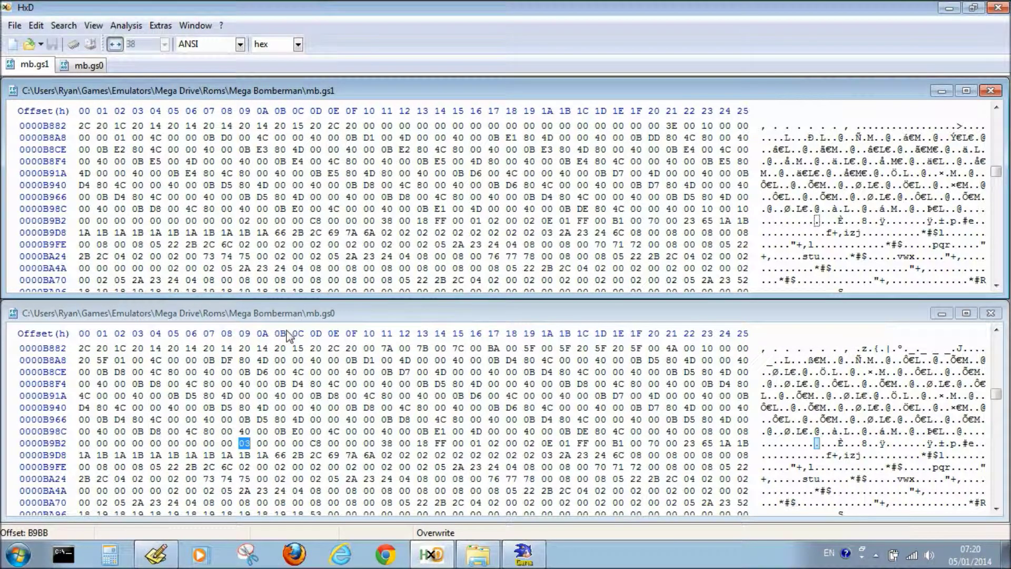
pyautogui.write('3')
# Step: Switch to Gens and load the edited save state mb.gs1 from the Mega Bomberman folder inside Roms
pyautogui.click(523, 553)
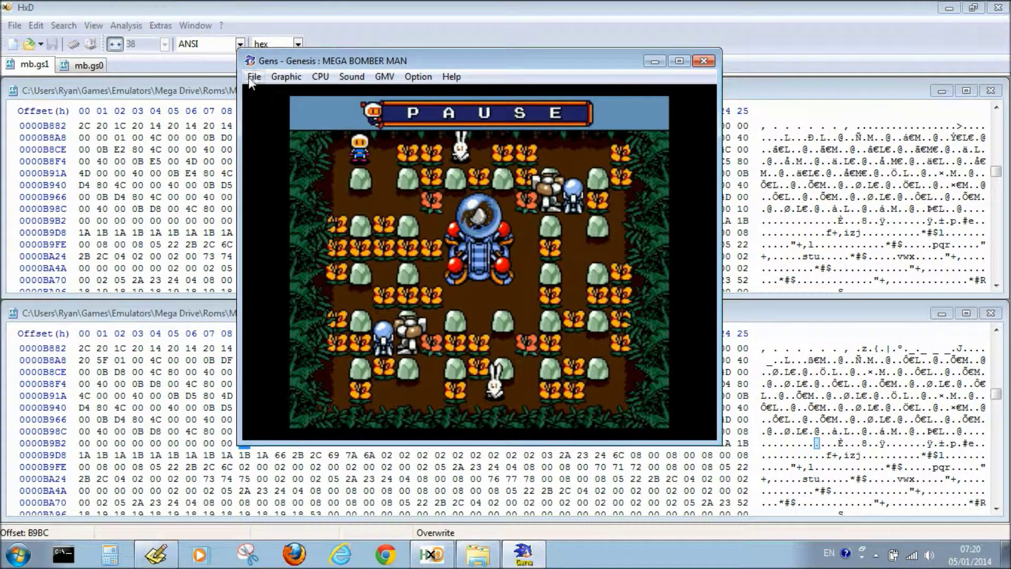
pyautogui.click(253, 77)
pyautogui.click(290, 186)
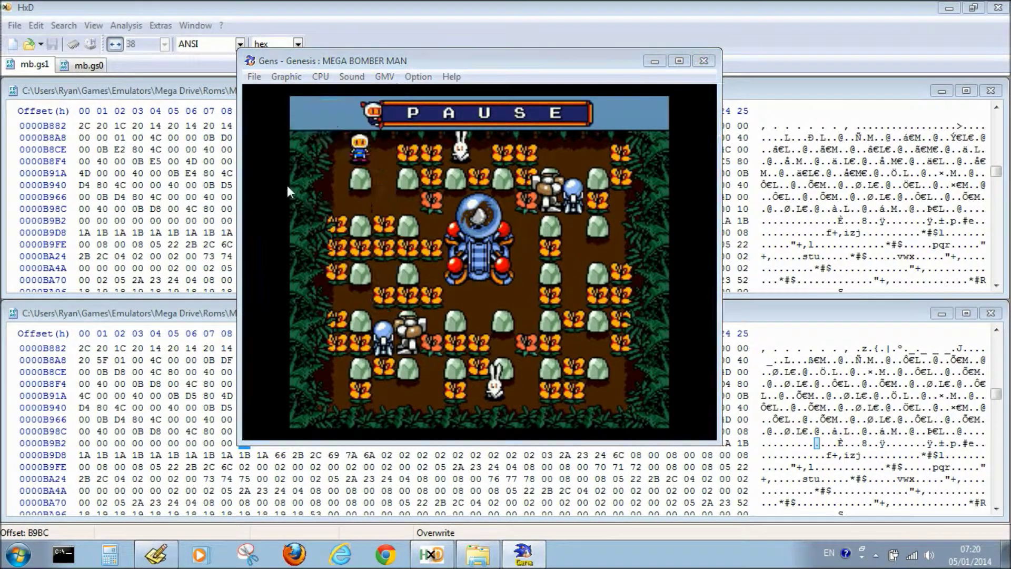
pyautogui.click(398, 124)
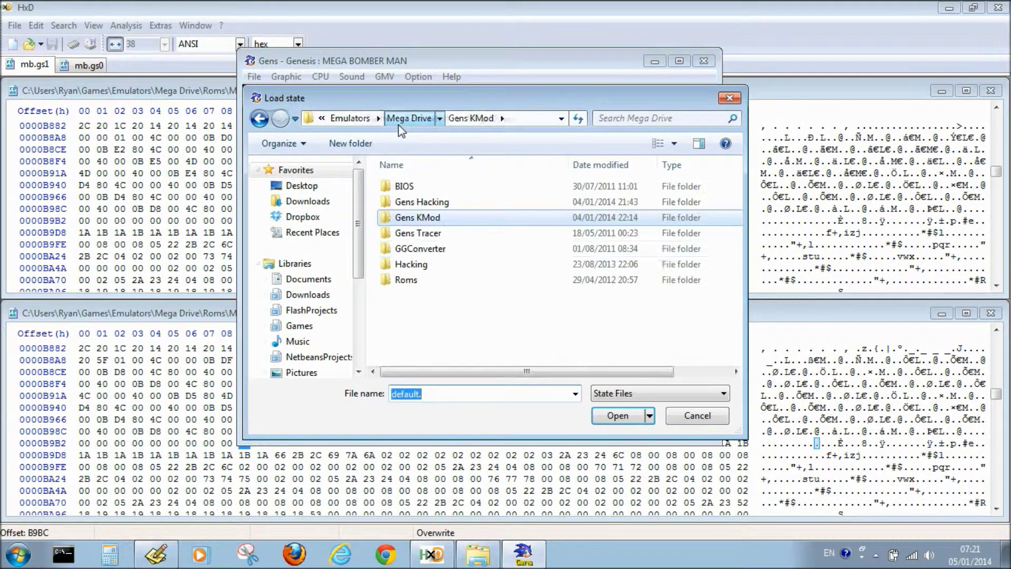
pyautogui.doubleClick(406, 279)
pyautogui.doubleClick(396, 280)
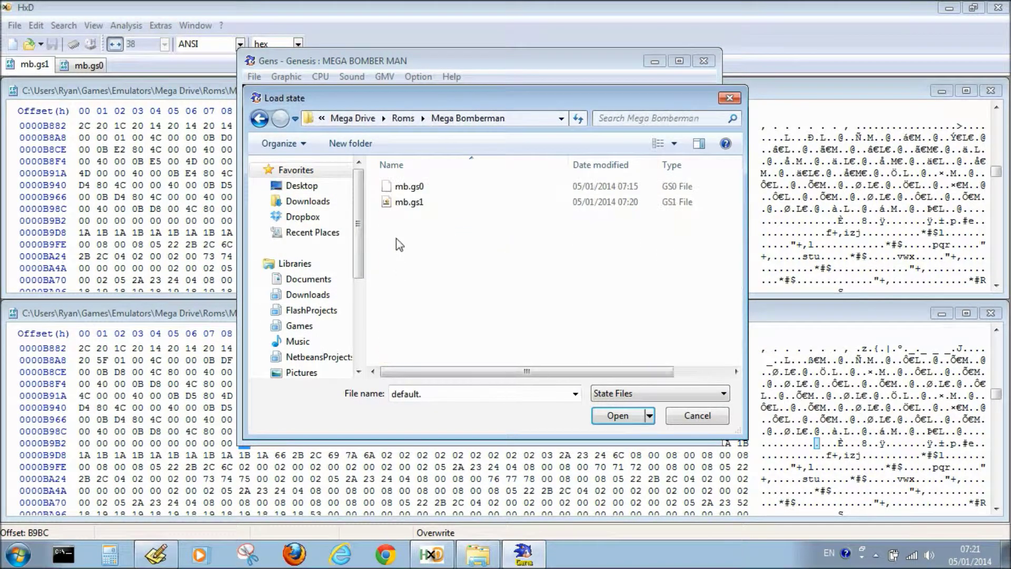
pyautogui.click(397, 204)
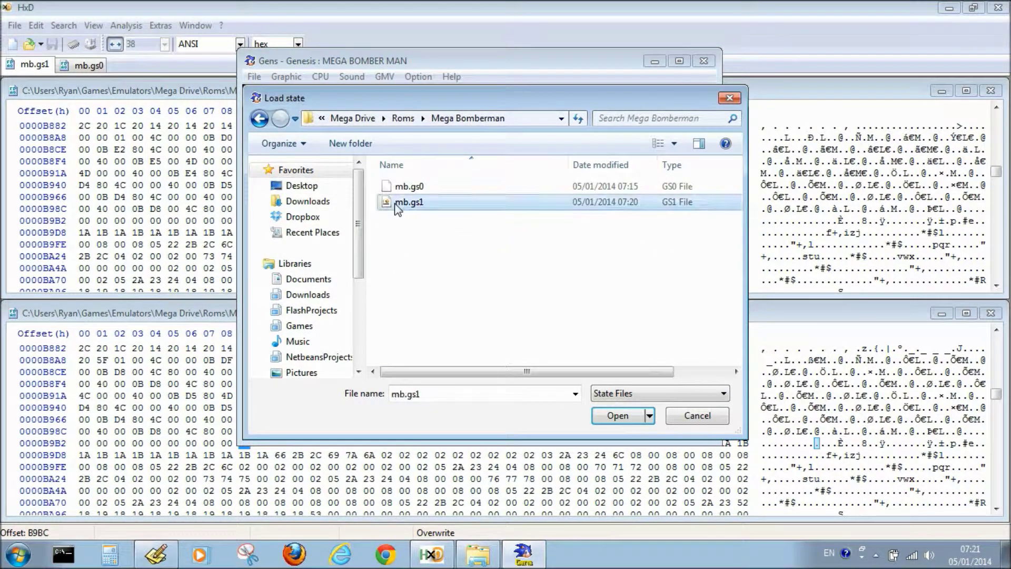
pyautogui.click(599, 406)
# Step: Move the Gens window aside and play with bombs until Bomberman loses a life, to check the life counter
pyautogui.moveTo(442, 64); pyautogui.dragTo(559, 126)
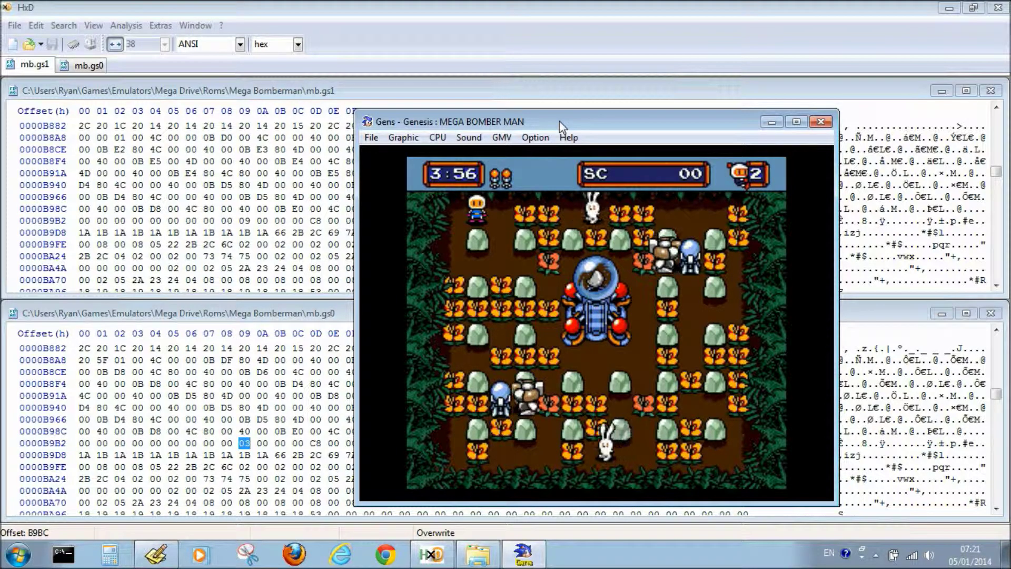
pyautogui.press('Right')
pyautogui.press('d')
pyautogui.press('Left')
pyautogui.press('Down')
pyautogui.press('Up')
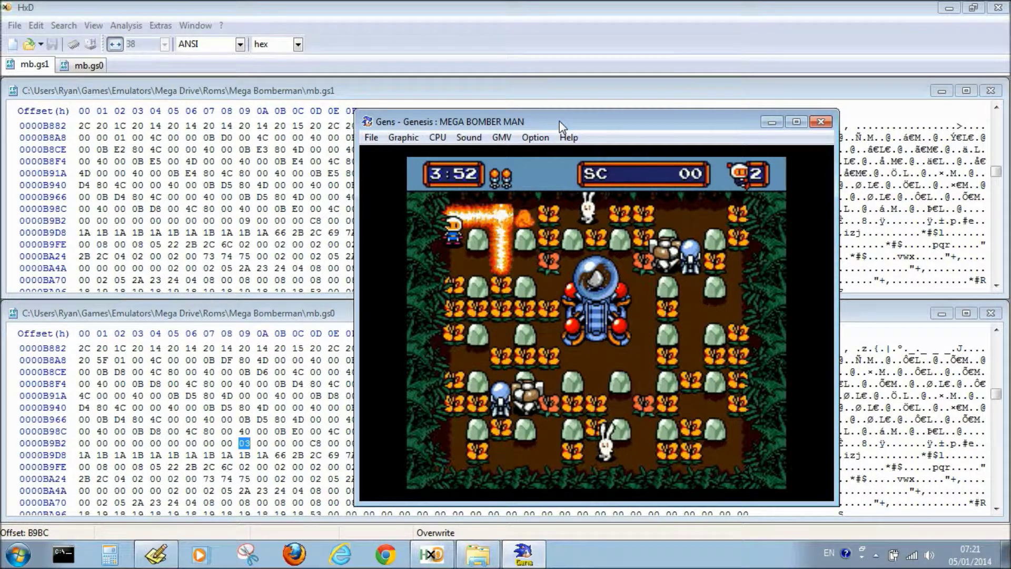
pyautogui.press('Up')
pyautogui.press('d')
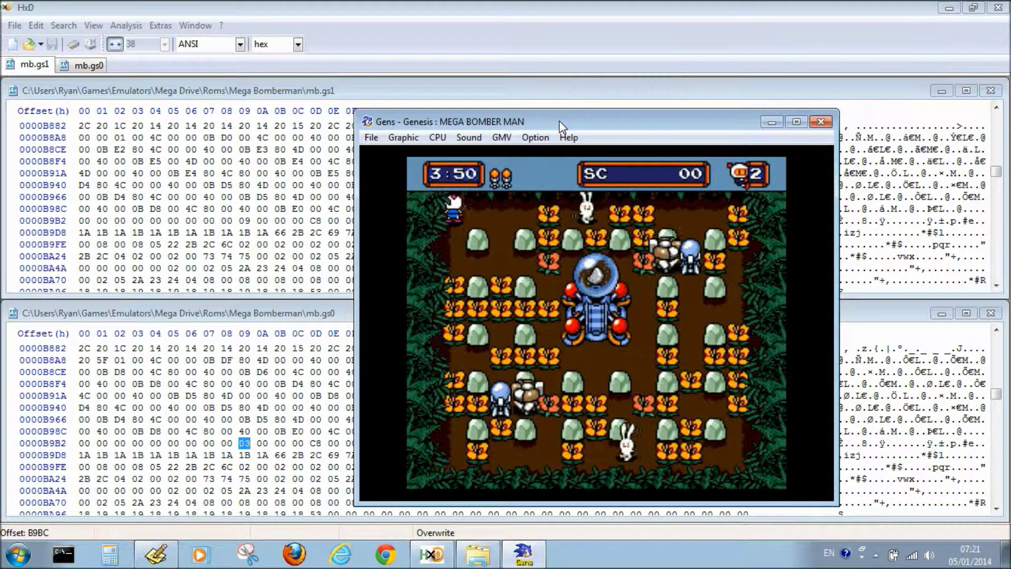
pyautogui.press('Right')
pyautogui.press('Right')
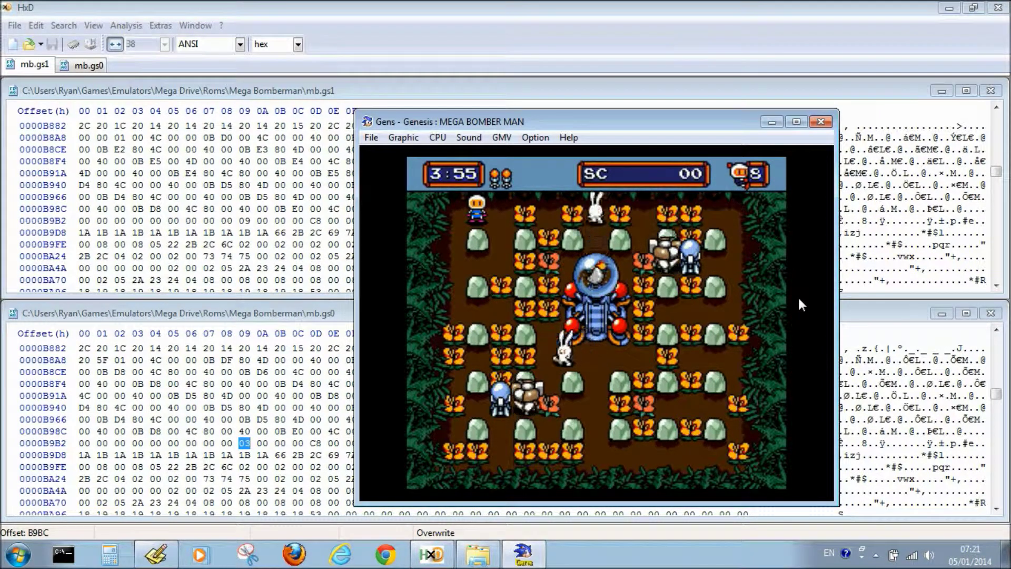
# Step: Load the save state mb.gs1 from the Mega Bomberman folder again
pyautogui.click(371, 136)
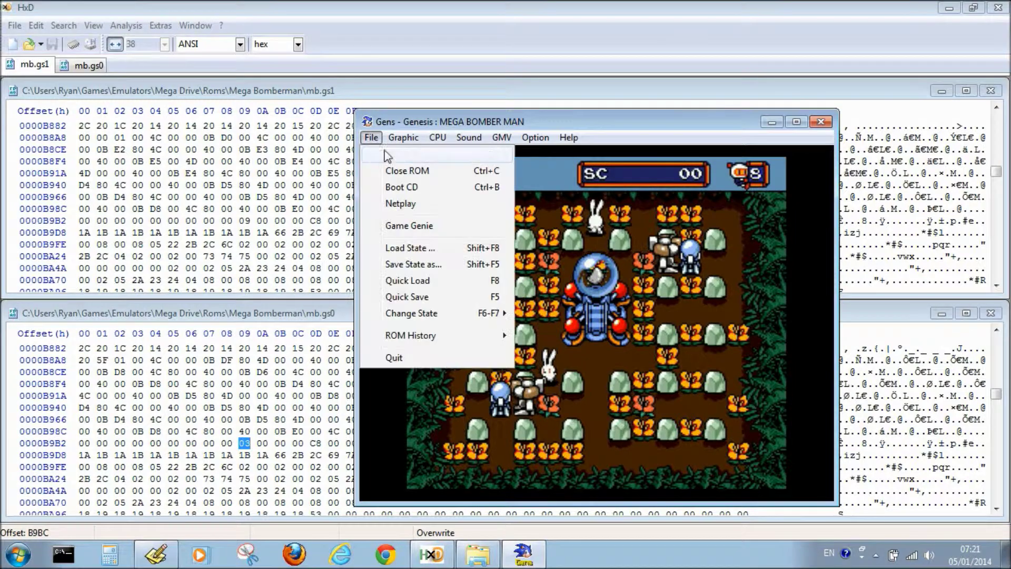
pyautogui.click(418, 249)
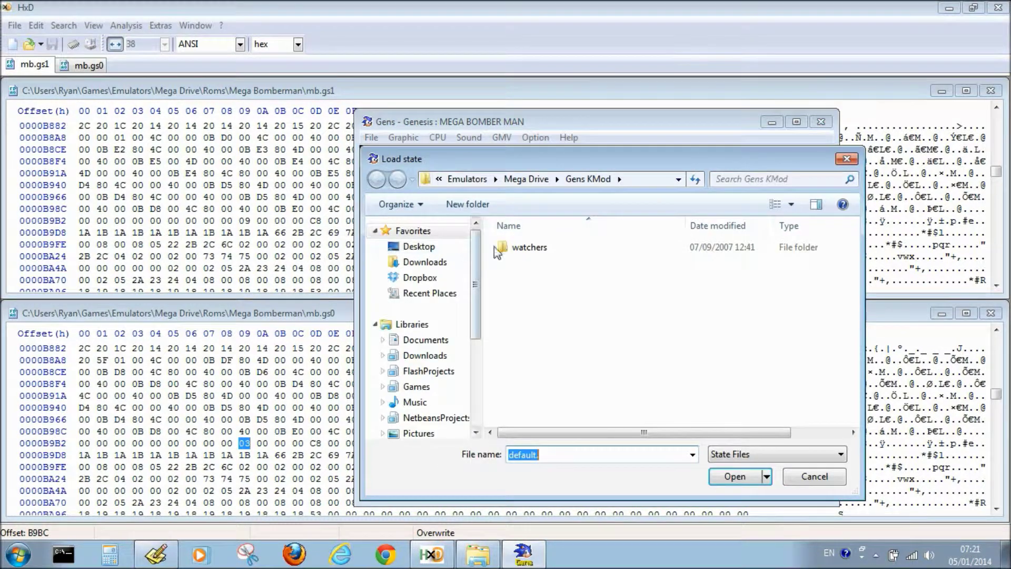
pyautogui.click(521, 179)
pyautogui.doubleClick(525, 341)
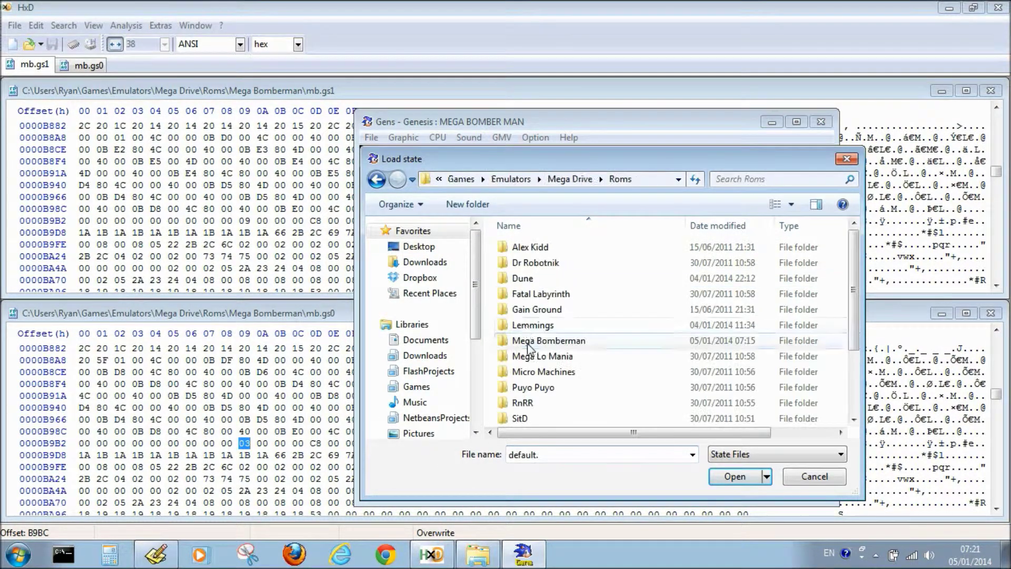
pyautogui.doubleClick(525, 342)
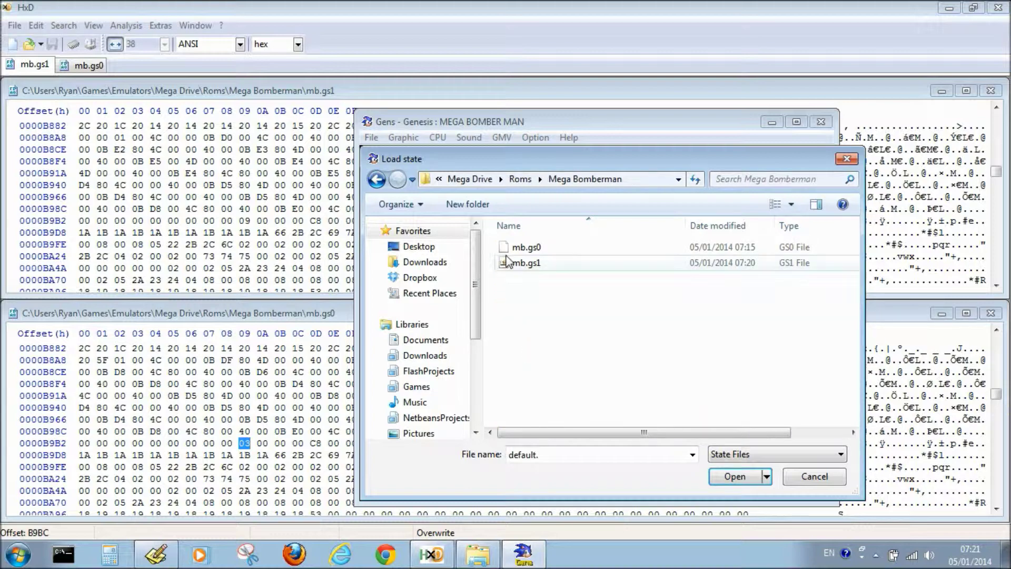
pyautogui.click(523, 263)
pyautogui.click(726, 476)
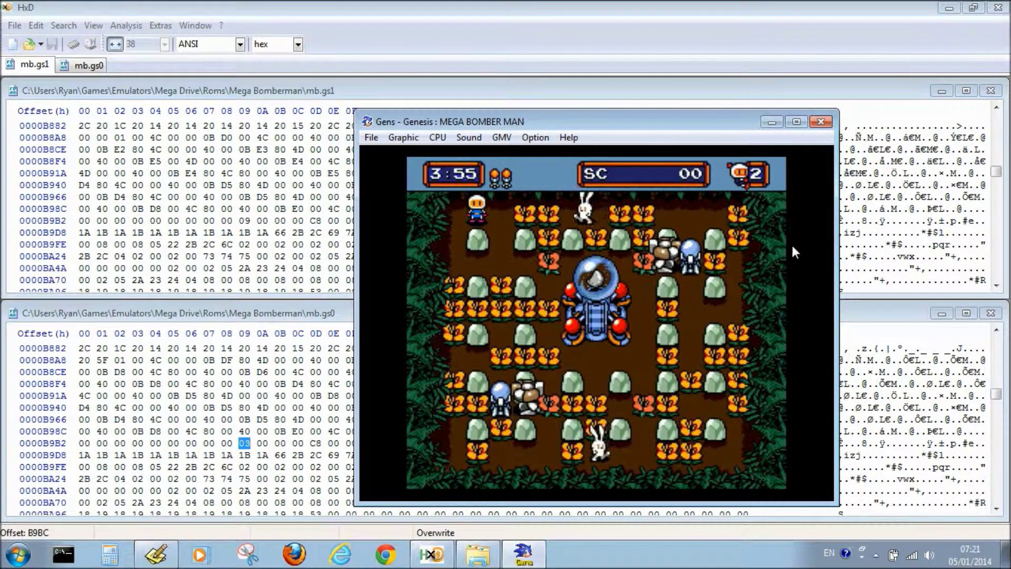
# Step: Place a bomb beside Bomberman and let it cost a life to recheck the life counter
pyautogui.press('Left')
pyautogui.press('a')
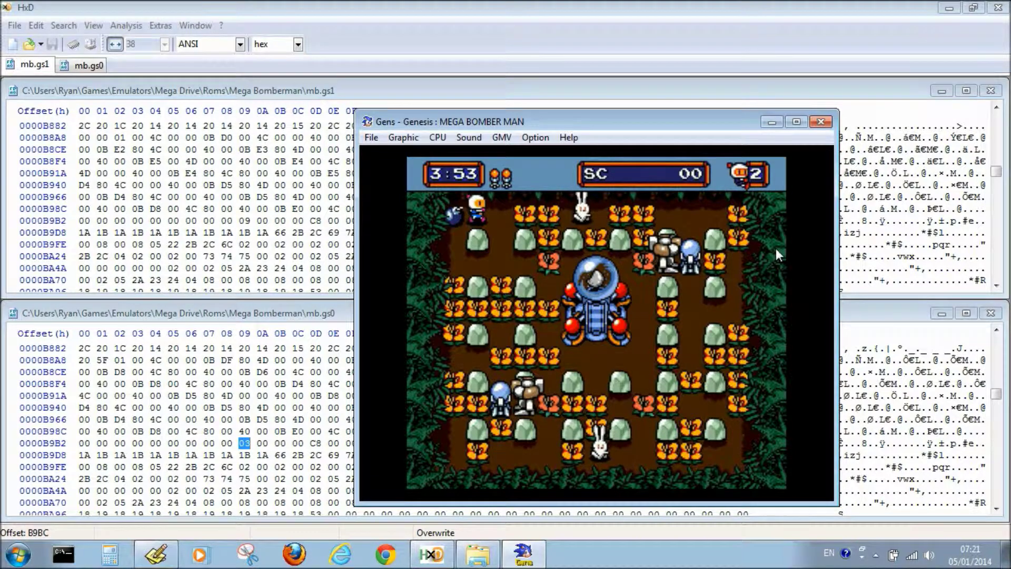
pyautogui.press('Right')
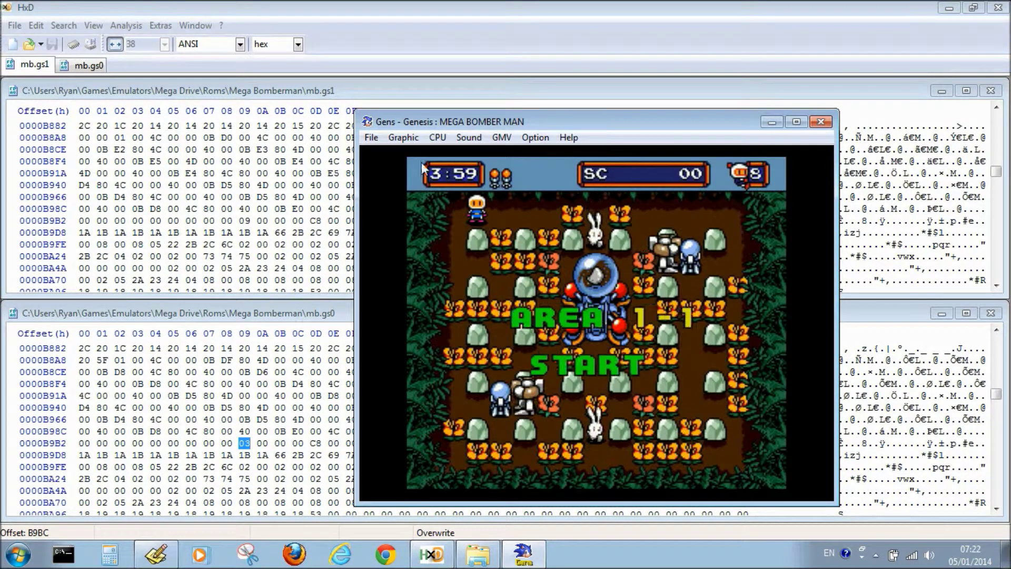
# Step: Close the ROM in Gens and close both save states, mb.gs1 and mb.gs0, in HxD
pyautogui.click(368, 138)
pyautogui.click(380, 168)
pyautogui.click(988, 91)
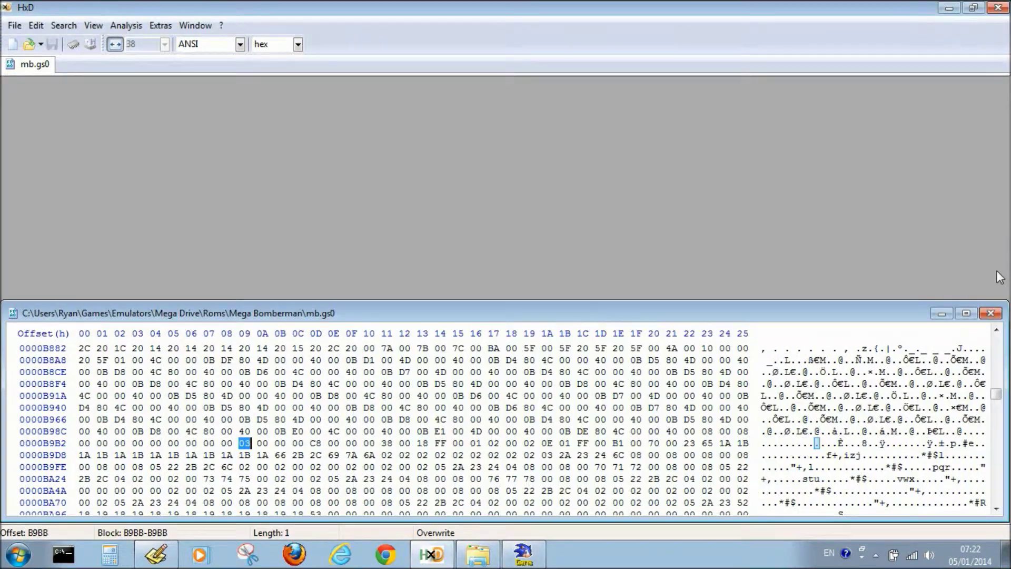
pyautogui.click(991, 306)
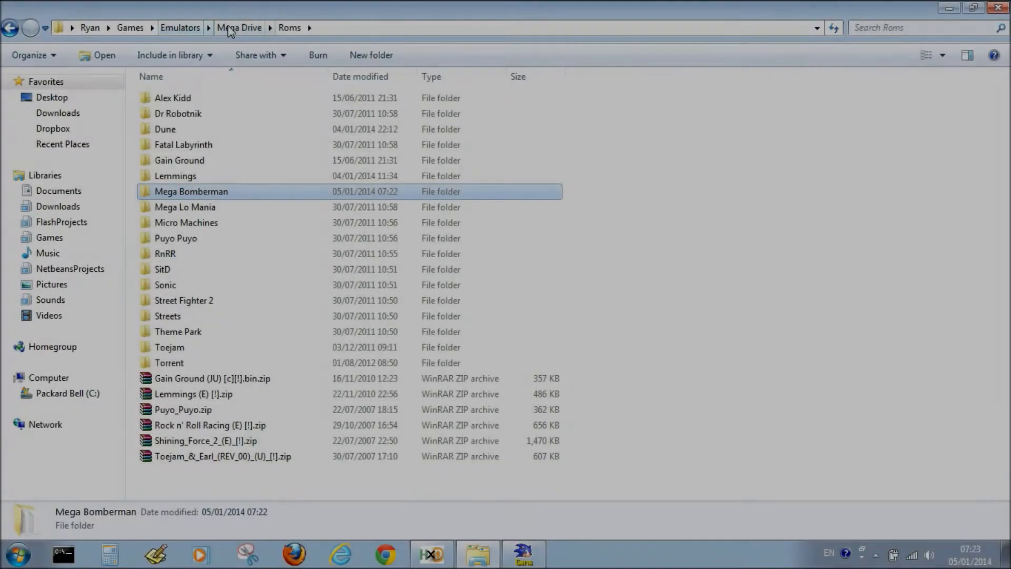
# Step: Launch gens_05.exe from the Gens KMod folder inside the Mega Drive folder
pyautogui.click(230, 29)
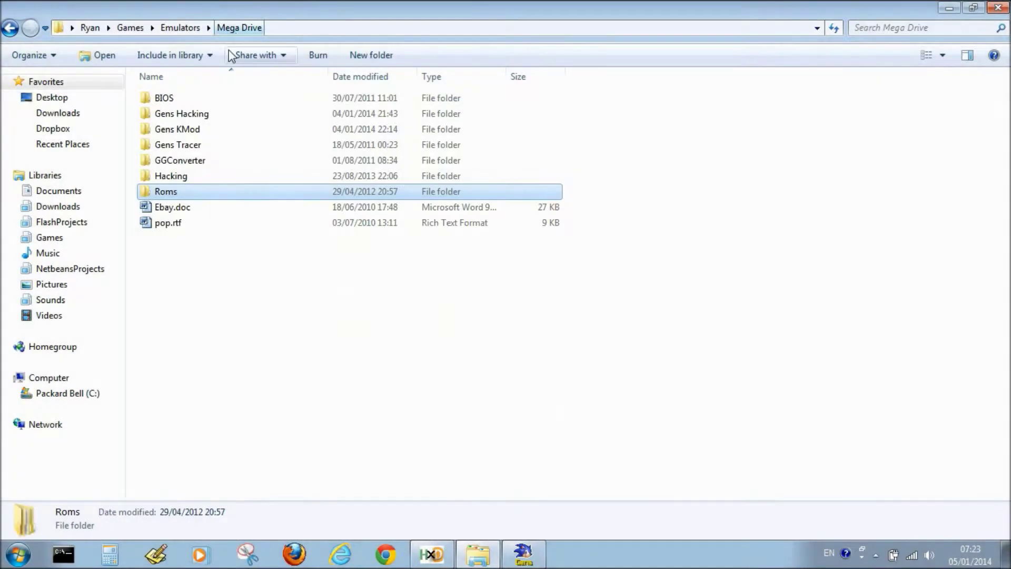
pyautogui.doubleClick(163, 131)
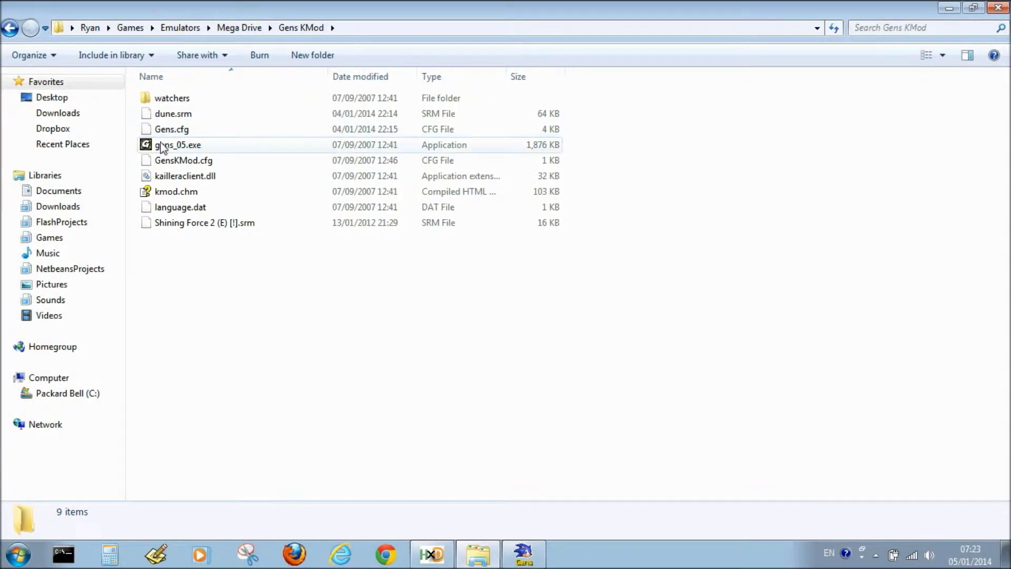
pyautogui.doubleClick(162, 145)
# Step: Open the ROM Mega Lo Mania (E) [c][!].bin from the Mega Lo Mania folder inside Roms
pyautogui.click(257, 77)
pyautogui.click(266, 90)
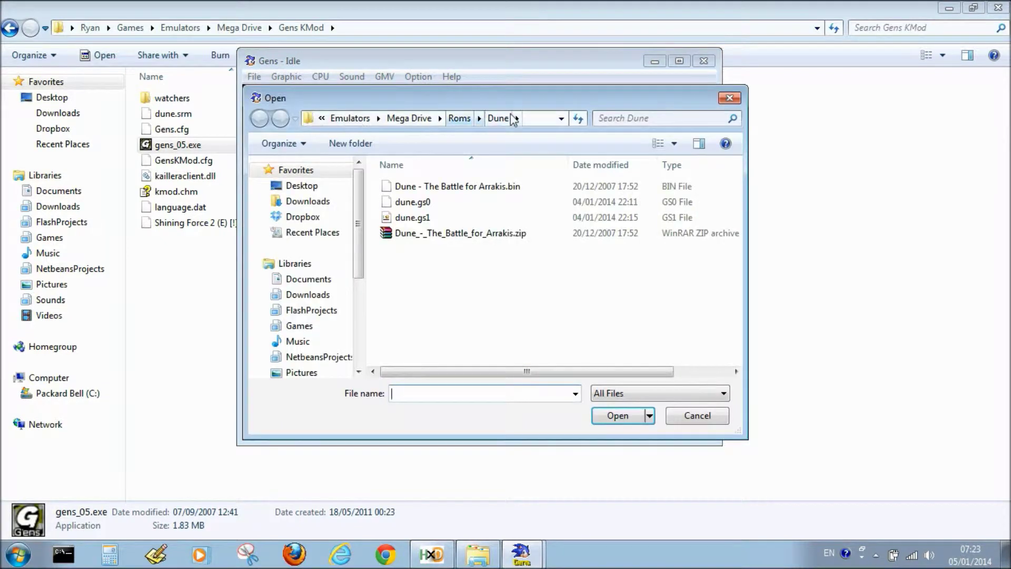
pyautogui.click(457, 118)
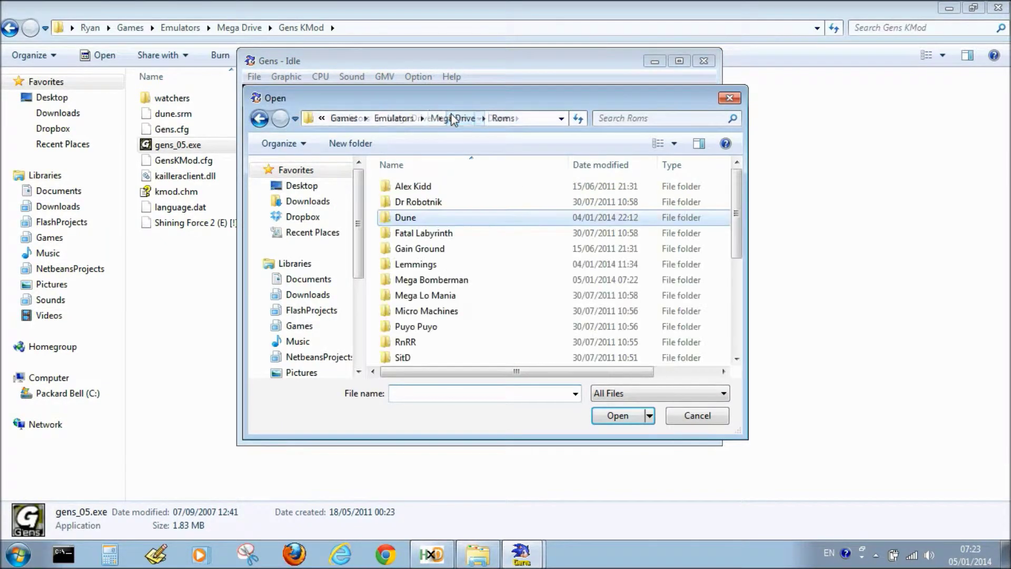
pyautogui.doubleClick(401, 296)
pyautogui.click(419, 298)
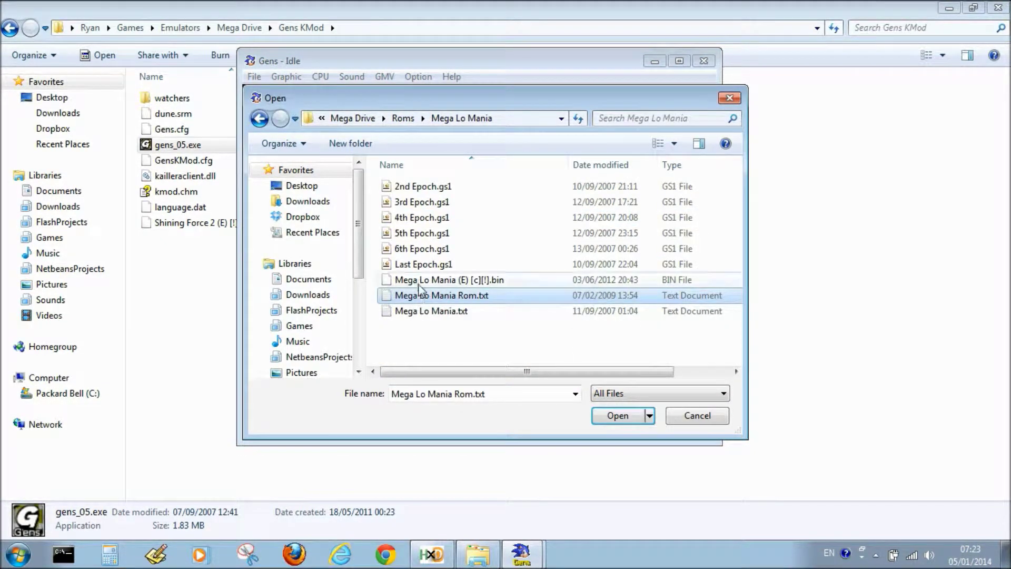
pyautogui.click(424, 281)
pyautogui.click(617, 415)
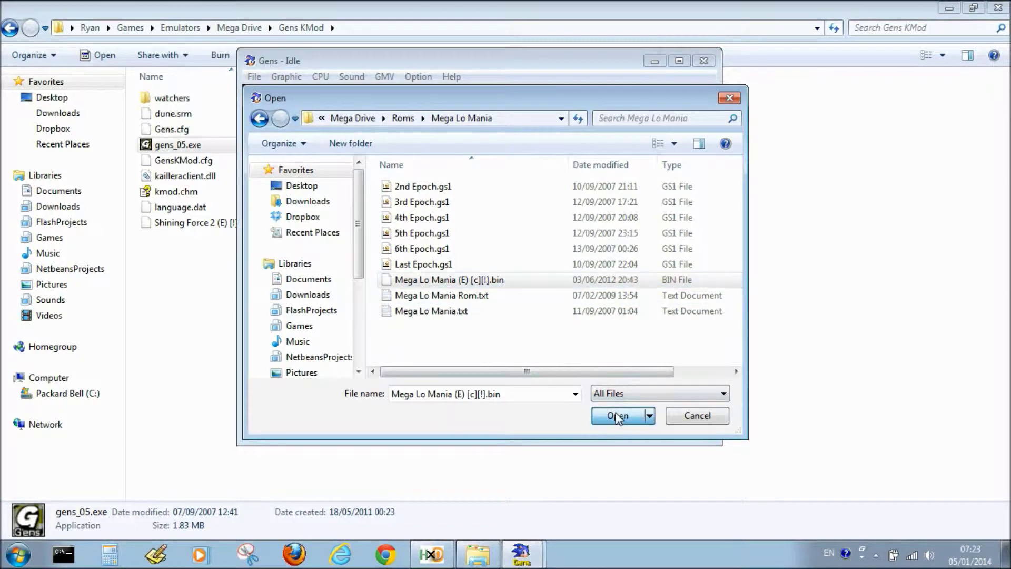
# Step: Reposition the emulator window and bring up the 1st Epoch screen for altering the number of men
pyautogui.moveTo(501, 74); pyautogui.dragTo(529, 94)
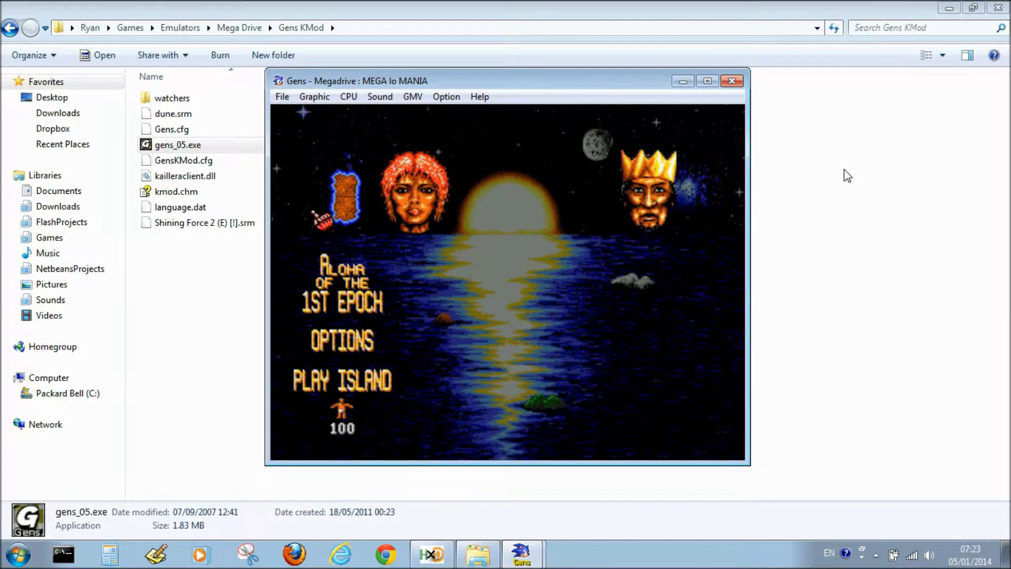
pyautogui.press('Down')
pyautogui.press('Return')
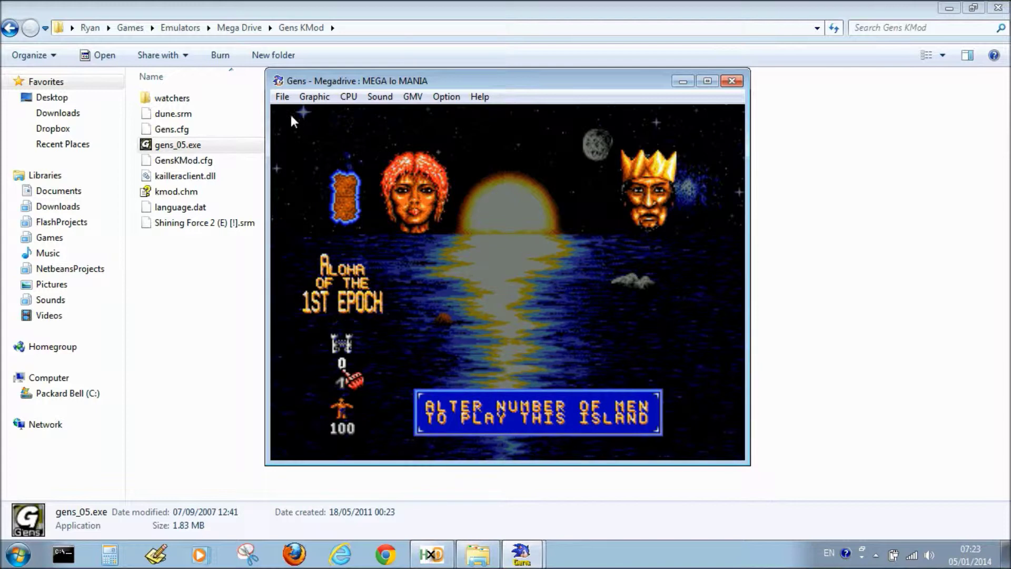
# Step: Save the emulator state as m.gs0 in the Mega Lo Mania folder inside Roms
pyautogui.click(282, 97)
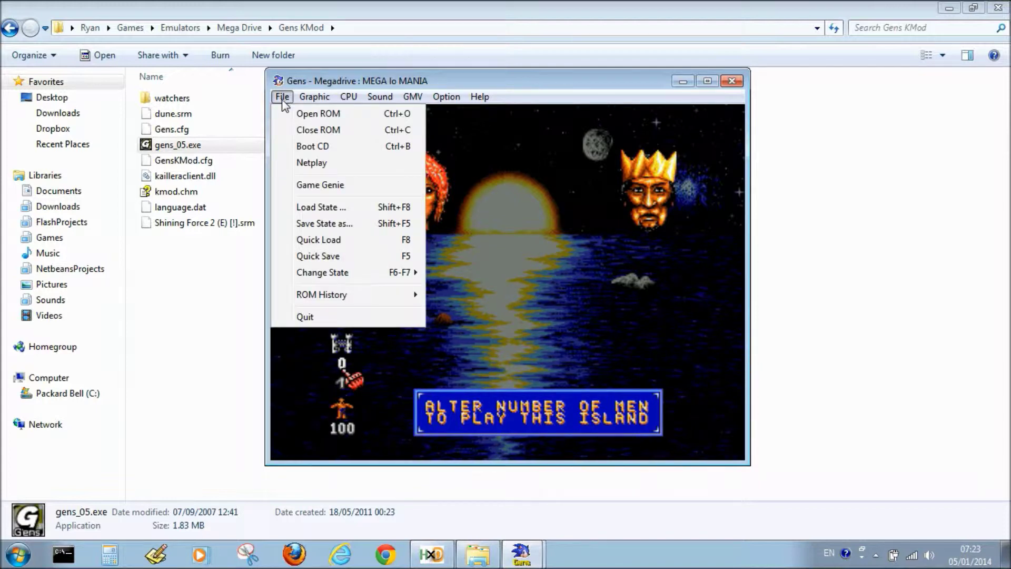
pyautogui.click(337, 226)
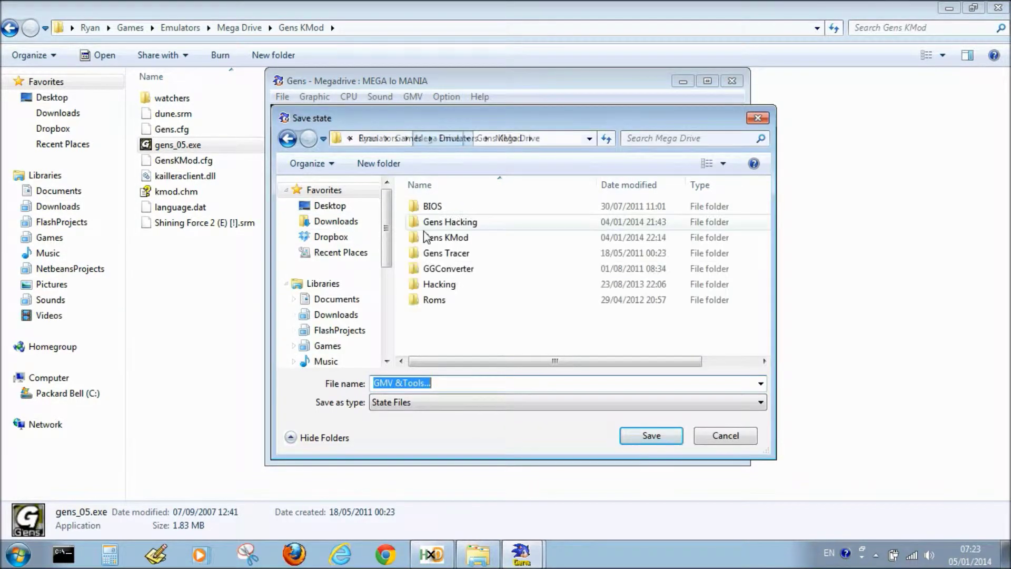
pyautogui.doubleClick(422, 300)
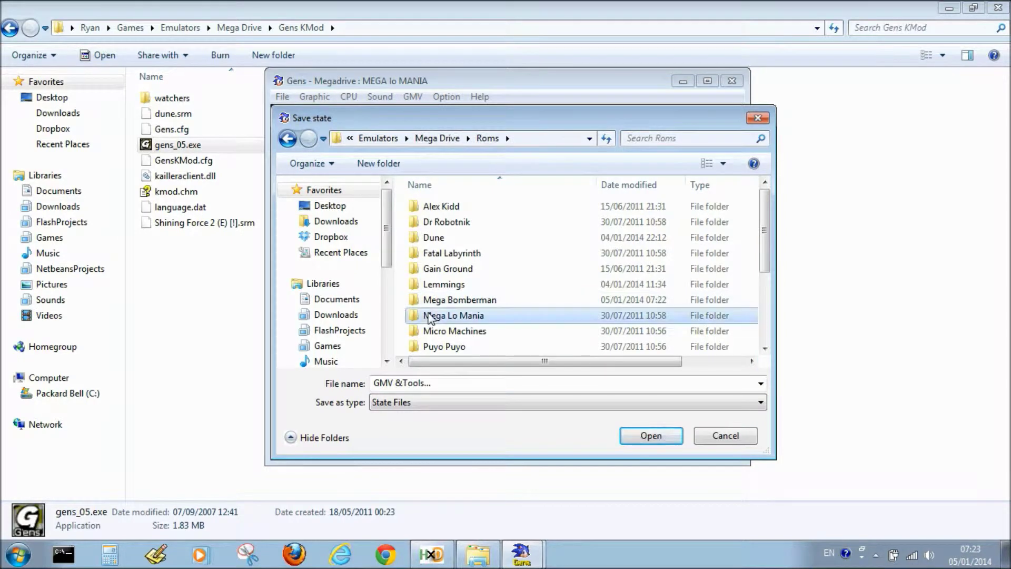
pyautogui.doubleClick(430, 316)
pyautogui.moveTo(373, 383); pyautogui.dragTo(427, 385)
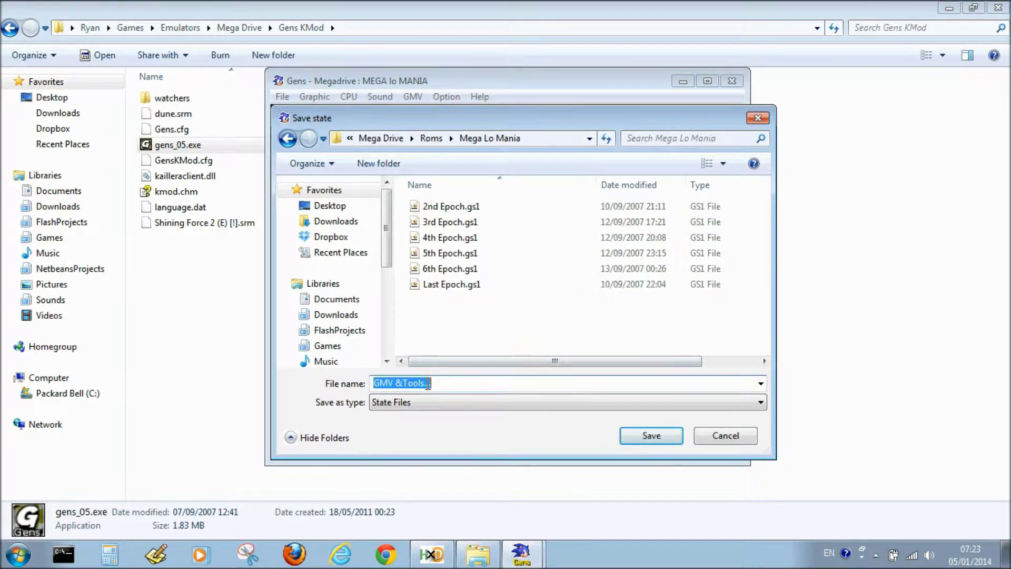
pyautogui.write('m.')
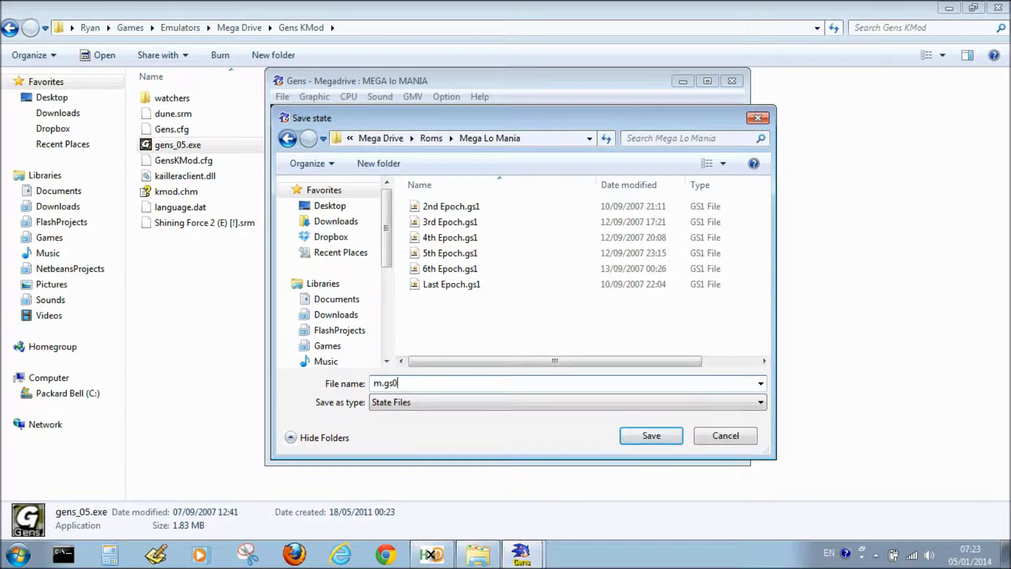
pyautogui.write('gs0')
pyautogui.click(633, 443)
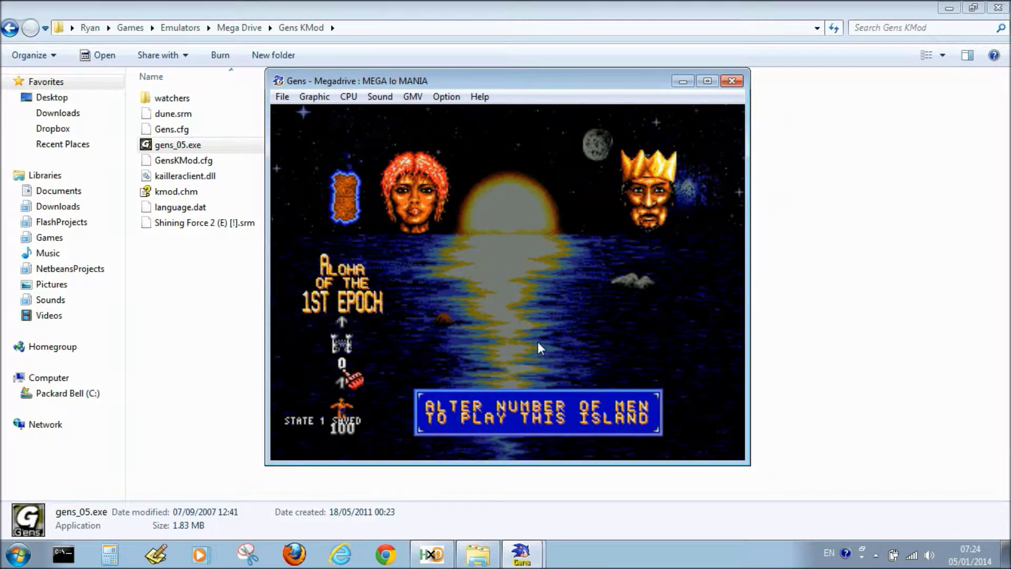
# Step: Allocate three men to the 1st Epoch island
pyautogui.press('a')
pyautogui.press('a')
pyautogui.press('a')
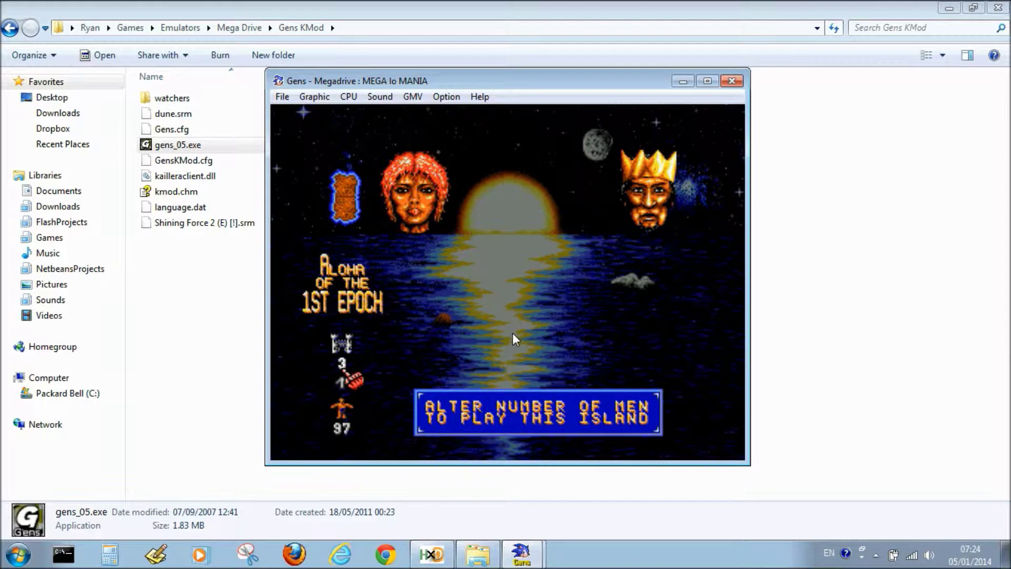
# Step: Save the emulator state with the changed number of men as m.gs1 in the Mega Lo Mania folder
pyautogui.click(282, 100)
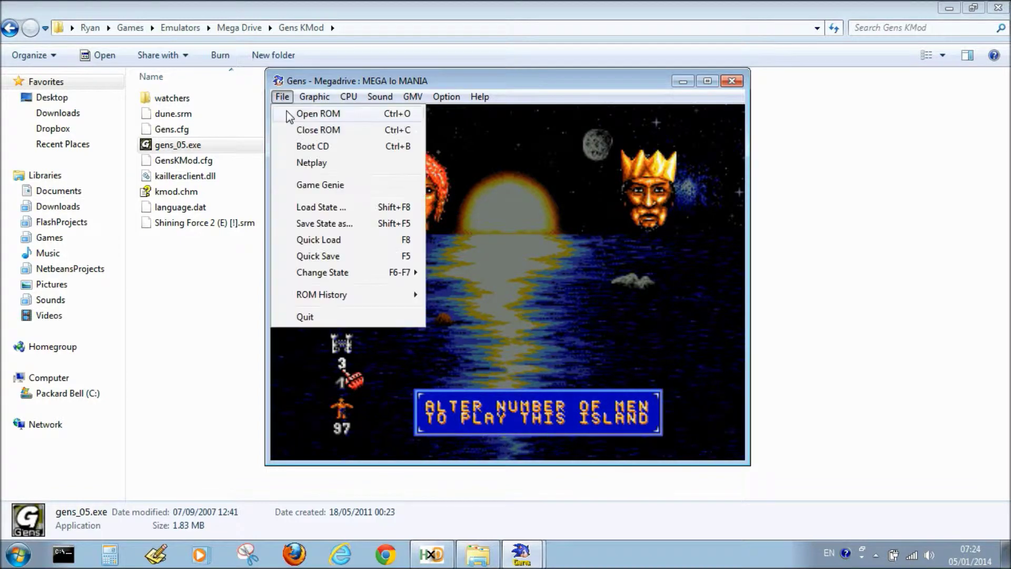
pyautogui.click(345, 227)
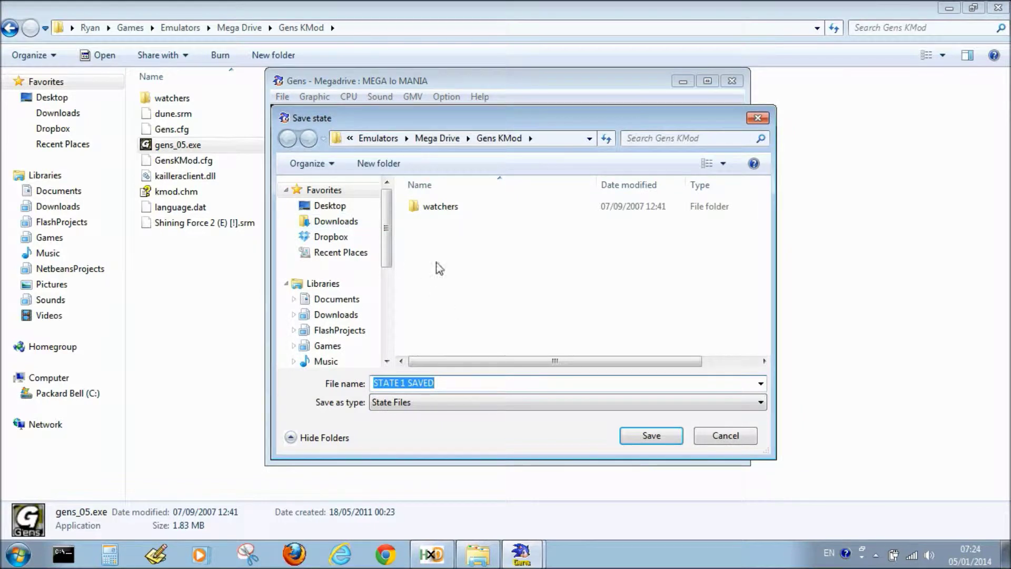
pyautogui.click(438, 138)
pyautogui.doubleClick(435, 305)
pyautogui.click(437, 300)
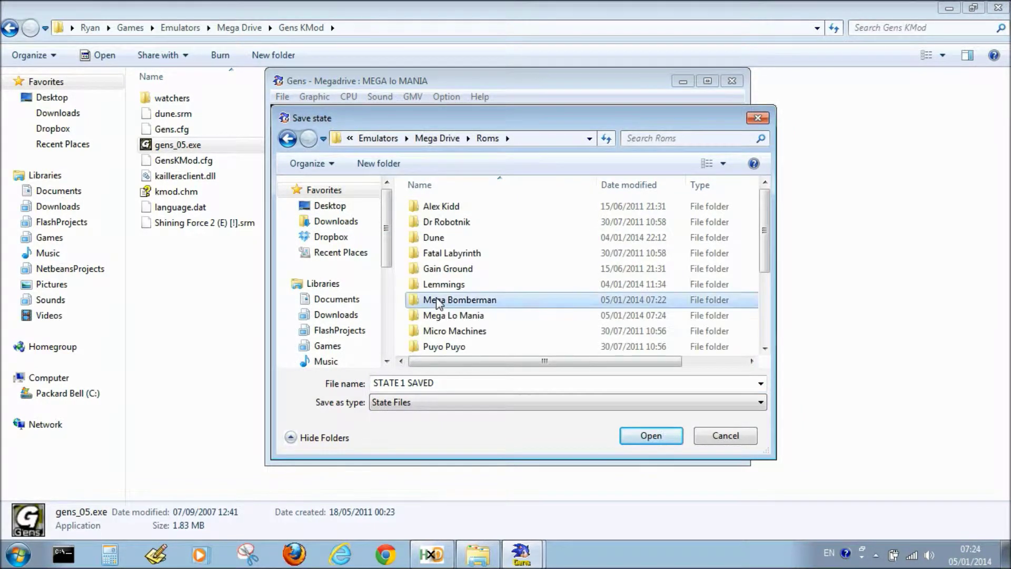
pyautogui.doubleClick(431, 314)
pyautogui.click(427, 303)
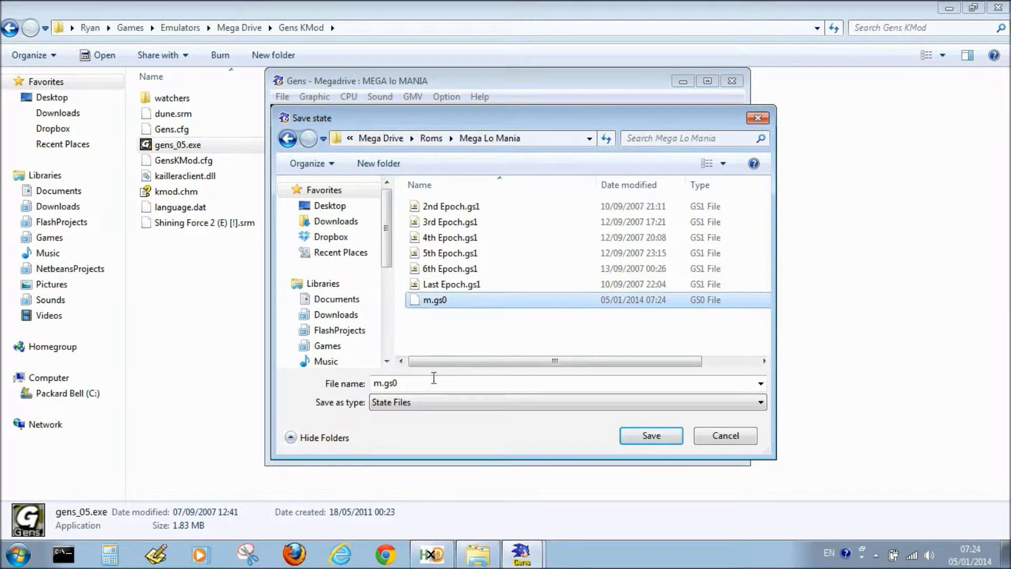
pyautogui.doubleClick(437, 380)
pyautogui.click(437, 380)
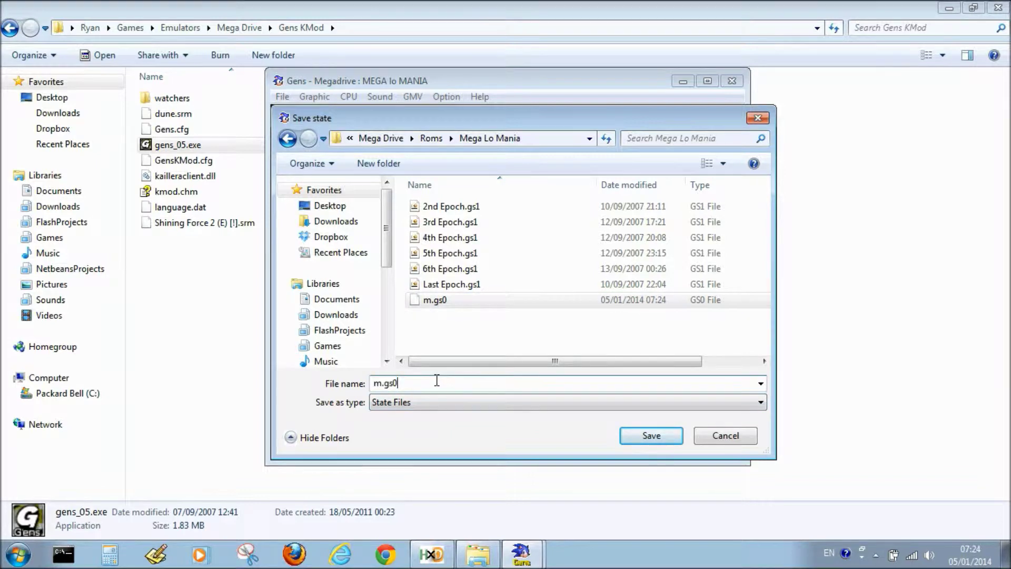
pyautogui.press('BackSpace')
pyautogui.write('1')
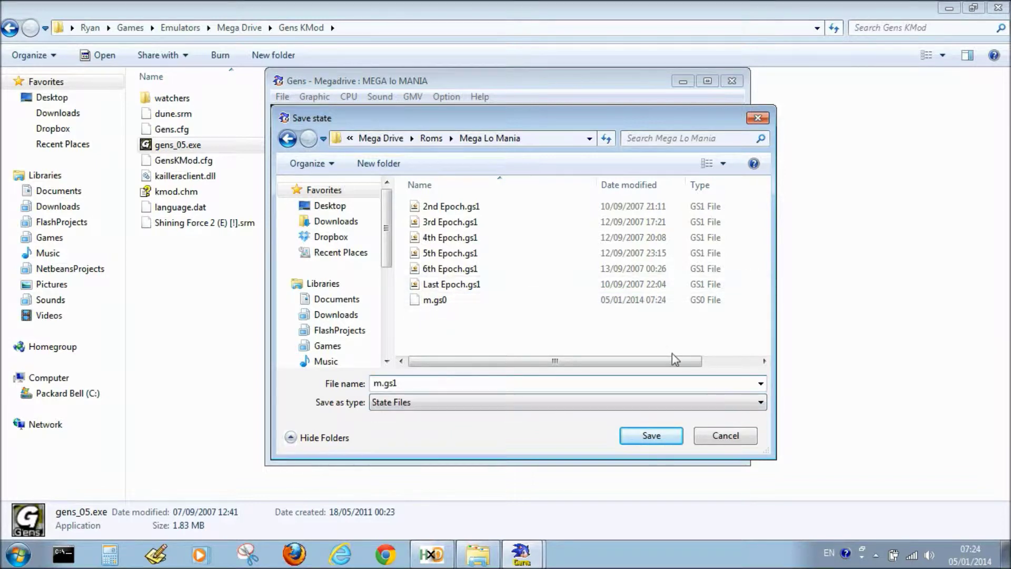
pyautogui.click(655, 433)
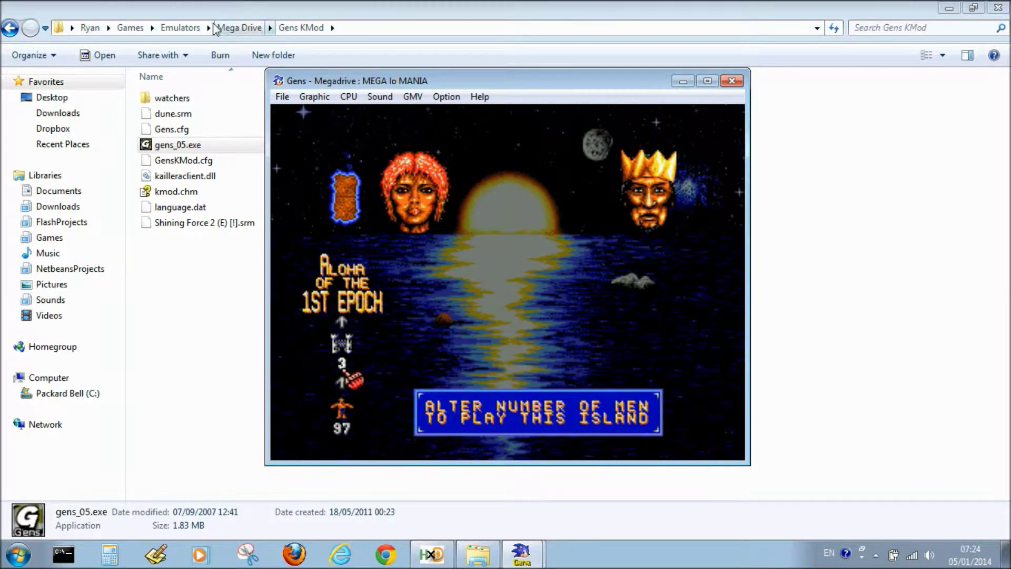
# Step: Browse to the Mega Lo Mania folder in Explorer and open m.gs0 and m.gs1 together in HxD
pyautogui.click(239, 27)
pyautogui.doubleClick(176, 190)
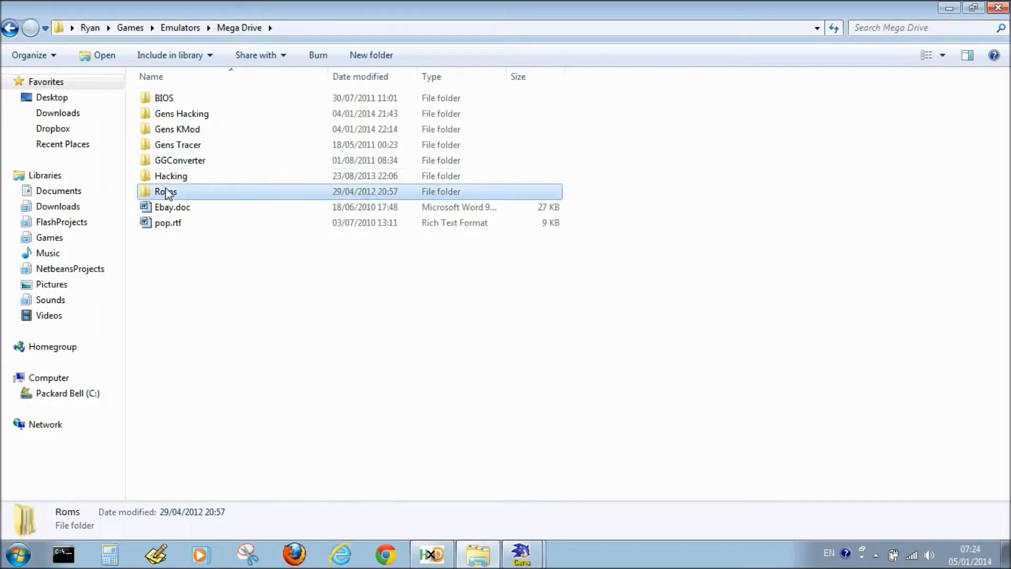
pyautogui.doubleClick(179, 207)
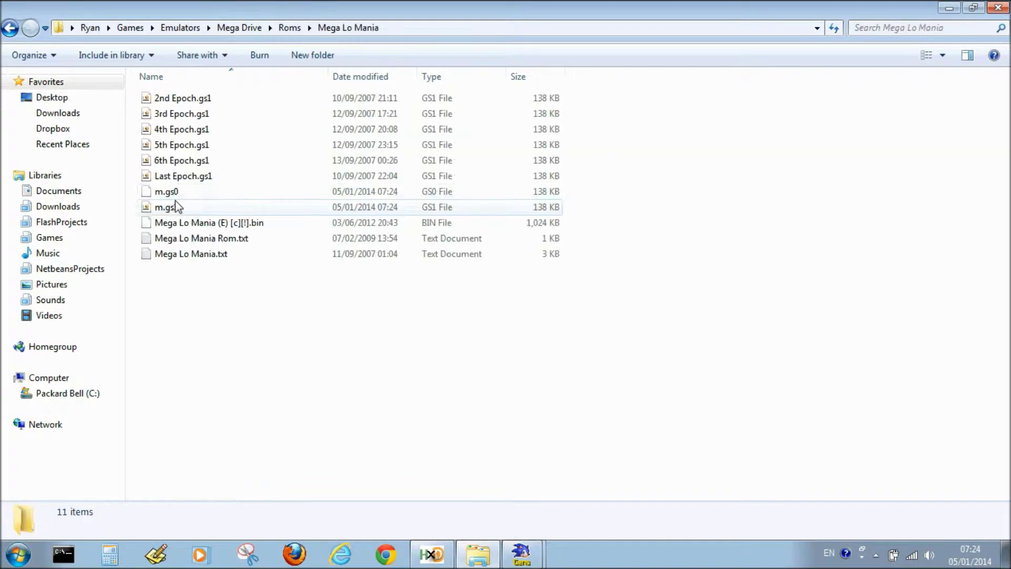
pyautogui.click(176, 192)
pyautogui.keyDown('ctrl'); pyautogui.click(173, 208); pyautogui.keyUp('ctrl')
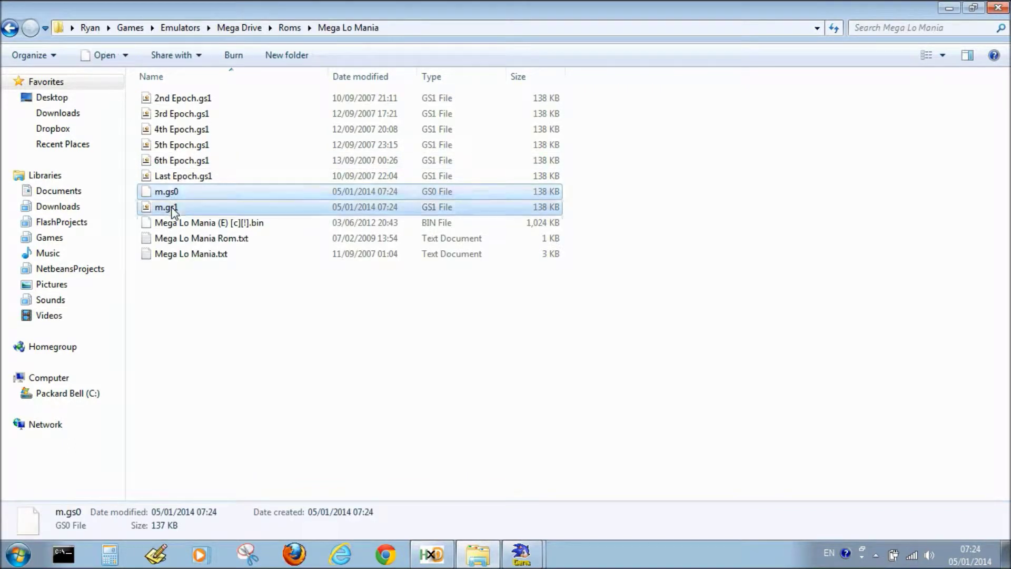
pyautogui.moveTo(447, 542); pyautogui.dragTo(447, 543)
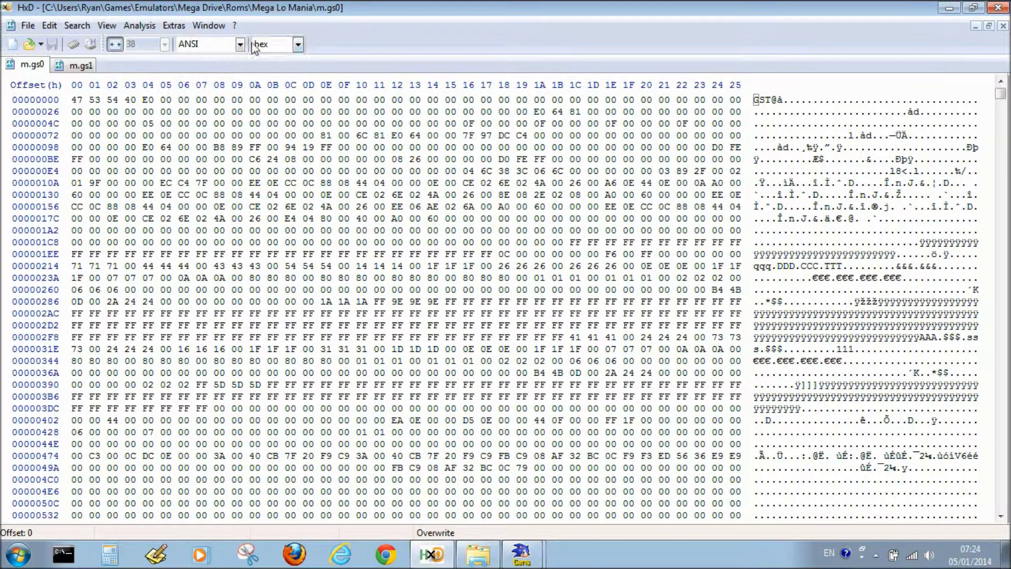
# Step: Run a file comparison between m.gs0 and m.gs1
pyautogui.click(139, 25)
pyautogui.moveTo(174, 72)
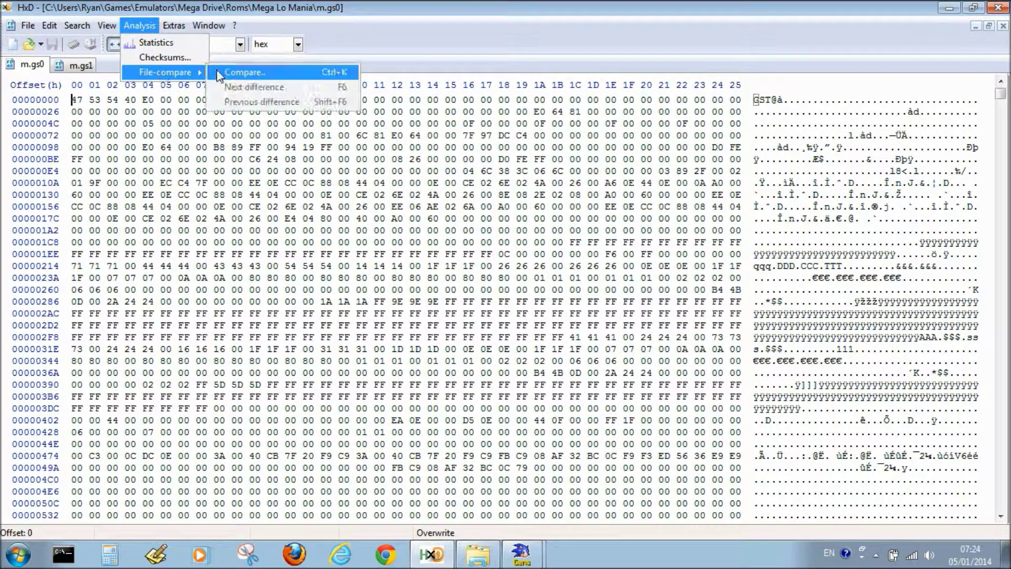
pyautogui.click(227, 70)
pyautogui.click(526, 329)
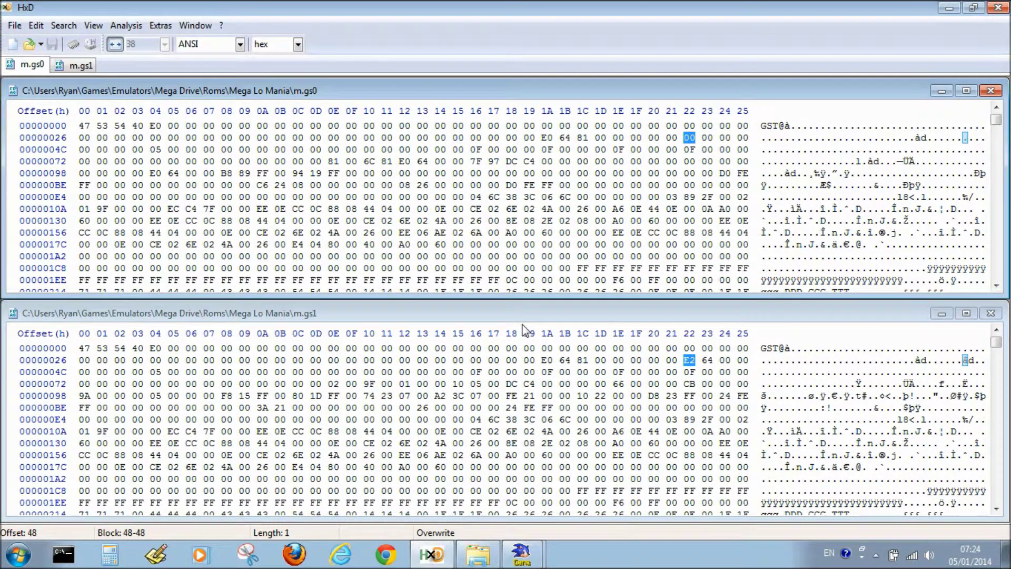
pyautogui.hotkey('ctrl', 'f')
pyautogui.click(580, 335)
# Step: Step through the differing bytes of m.gs0 and m.gs1 up to offset 24B5, looking for the number of men
pyautogui.press('F6')
pyautogui.press('F6')
pyautogui.press('F6')
pyautogui.press('F6')
pyautogui.press('F6')
pyautogui.press('F6')
pyautogui.press('F6')
pyautogui.press('F6')
pyautogui.press('F6')
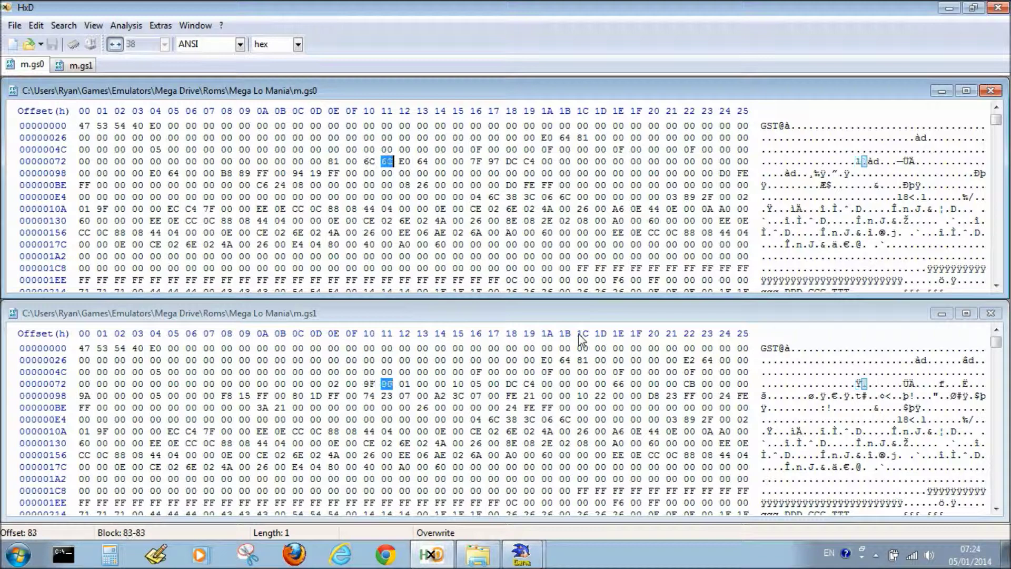
pyautogui.press('F6')
pyautogui.press('F6')
pyautogui.press('F6')
pyautogui.press('F6')
pyautogui.press('F6')
pyautogui.press('F6')
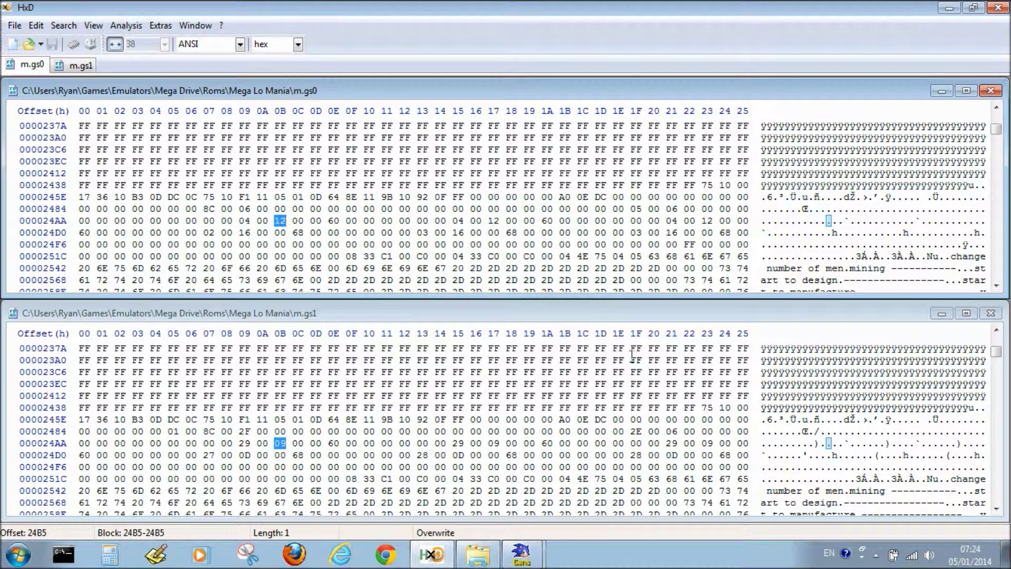
# Step: Go back through the differences around offset 248D and recheck the bytes up to offset 24CB
pyautogui.hotkey('shift', 'F6')
pyautogui.hotkey('shift', 'F6')
pyautogui.hotkey('shift', 'F6')
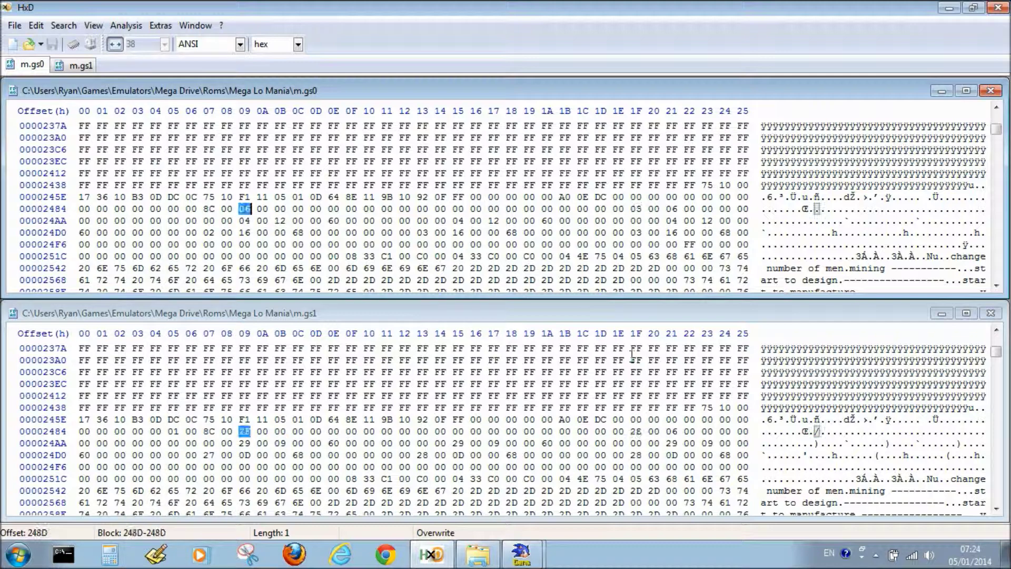
pyautogui.hotkey('shift', 'F6')
pyautogui.hotkey('shift', 'F6')
pyautogui.press('F6')
pyautogui.press('F6')
pyautogui.press('F6')
pyautogui.press('F6')
pyautogui.press('F6')
pyautogui.press('F6')
pyautogui.press('F6')
pyautogui.press('F6')
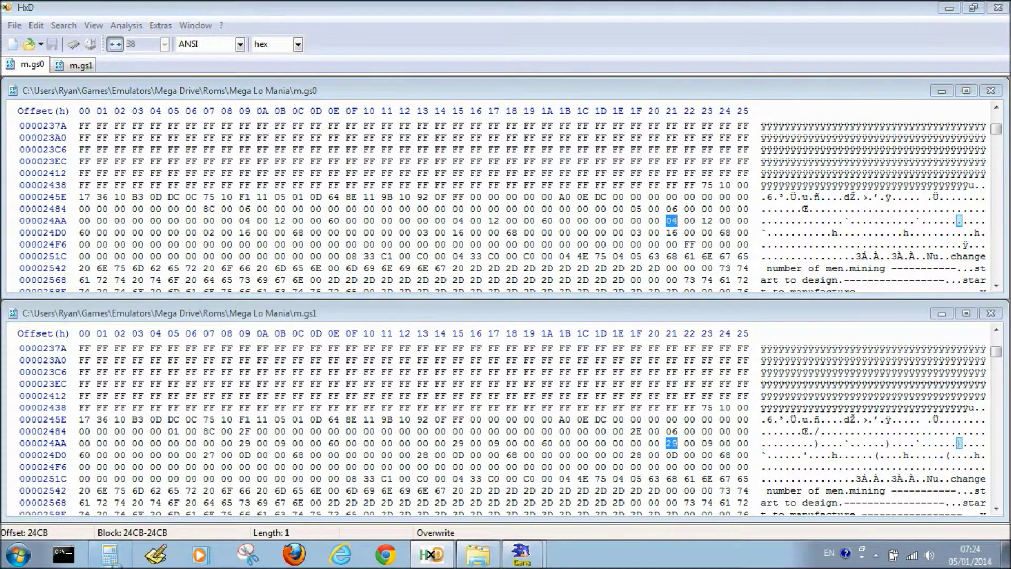
# Step: Convert decimal 100 to hexadecimal in Calculator
pyautogui.click(109, 554)
pyautogui.click(782, 291)
pyautogui.click(790, 314)
pyautogui.click(790, 313)
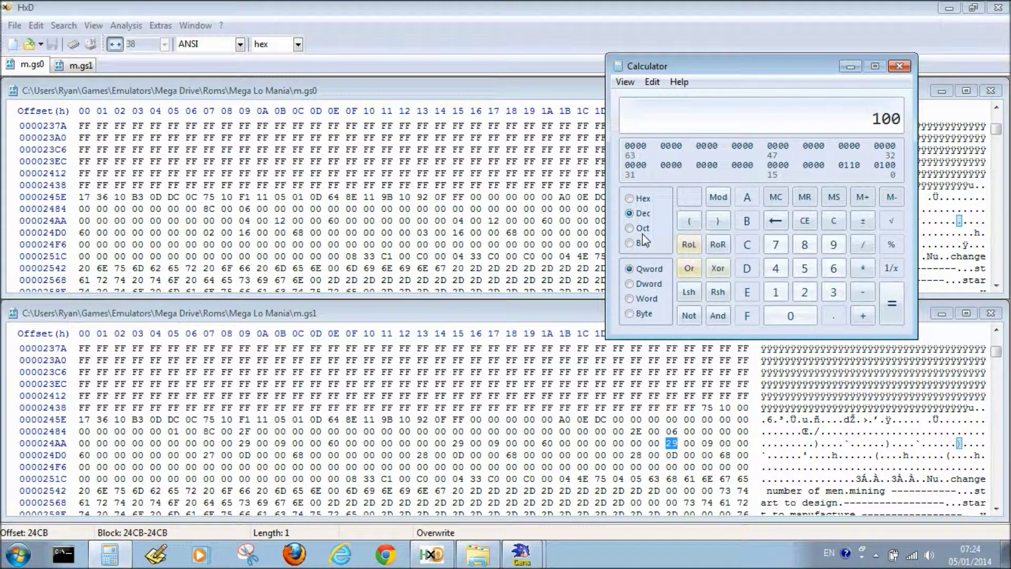
pyautogui.click(630, 199)
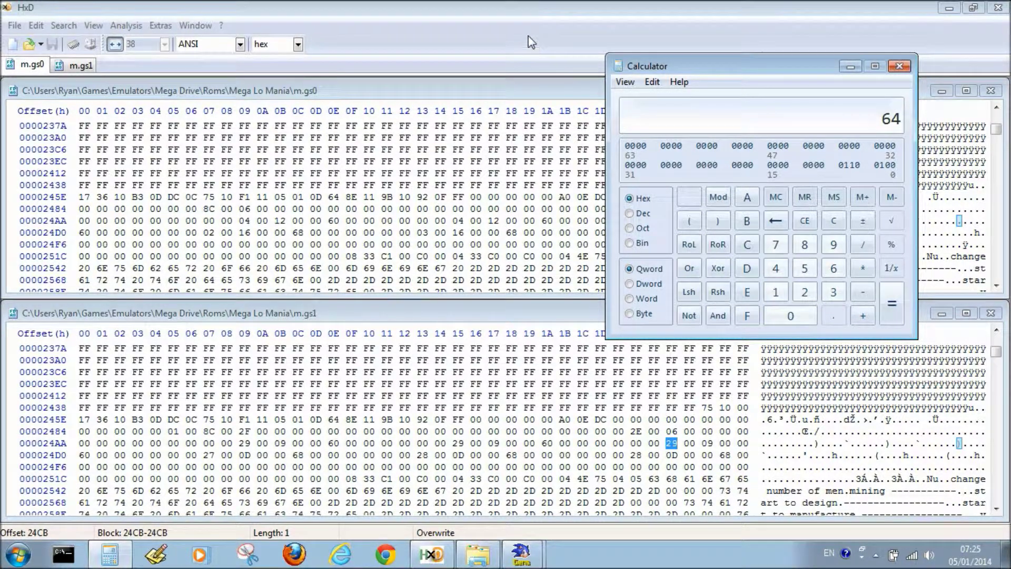
# Step: Continue through the differing bytes of m.gs0 and m.gs1 from offset 24CB to offset 36FF, looking for the number of men
pyautogui.click(499, 8)
pyautogui.press('Right')
pyautogui.press('Right')
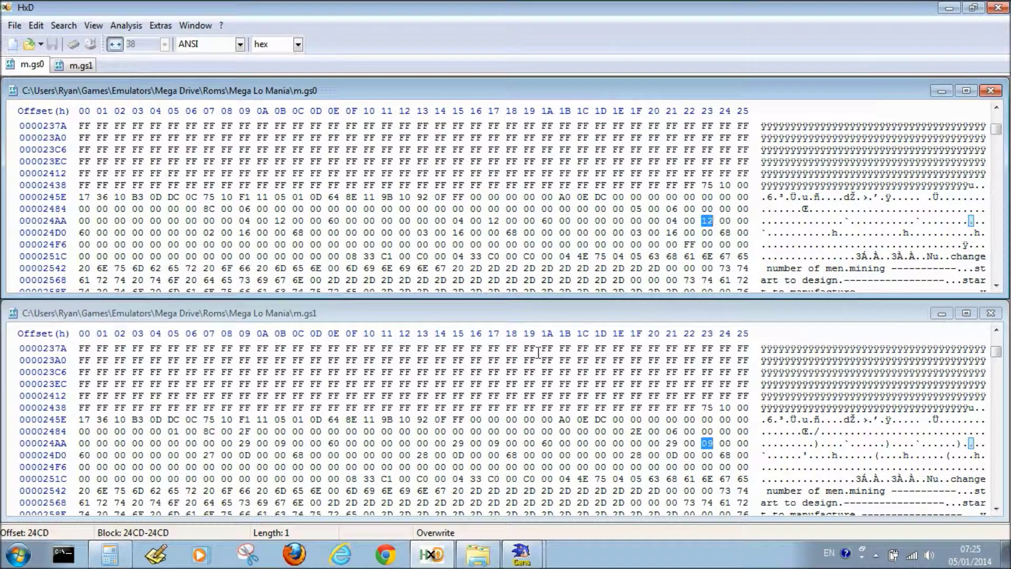
pyautogui.press('Right')
pyautogui.press('Right')
pyautogui.press('Right')
pyautogui.press('Right')
pyautogui.press('Right')
pyautogui.press('Right')
pyautogui.press('Right')
pyautogui.press('Right')
pyautogui.press('Right')
pyautogui.press('Right')
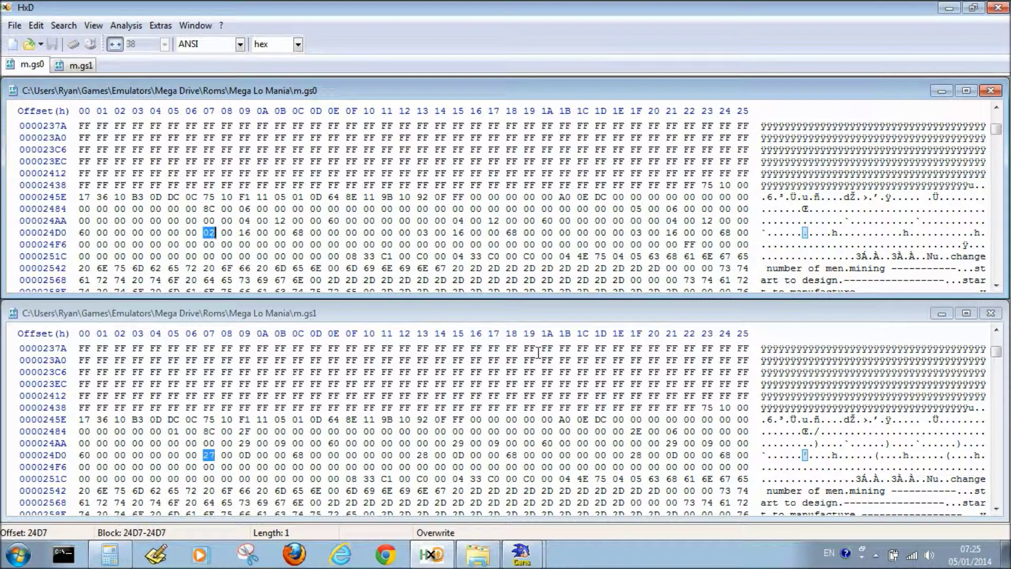
pyautogui.press('Right')
pyautogui.press('Right')
pyautogui.press('Right')
pyautogui.press('Right')
pyautogui.press('Right')
pyautogui.press('Right')
pyautogui.press('Right')
pyautogui.press('Right')
pyautogui.press('Right')
pyautogui.press('Right')
pyautogui.press('Right')
pyautogui.press('Right')
pyautogui.press('Right')
pyautogui.press('Right')
pyautogui.press('Right')
pyautogui.press('Right')
pyautogui.press('Right')
pyautogui.press('Right')
pyautogui.press('Right')
pyautogui.press('Right')
pyautogui.press('Right')
pyautogui.press('Right')
pyautogui.press('Right')
pyautogui.press('Right')
pyautogui.press('Right')
pyautogui.press('Right')
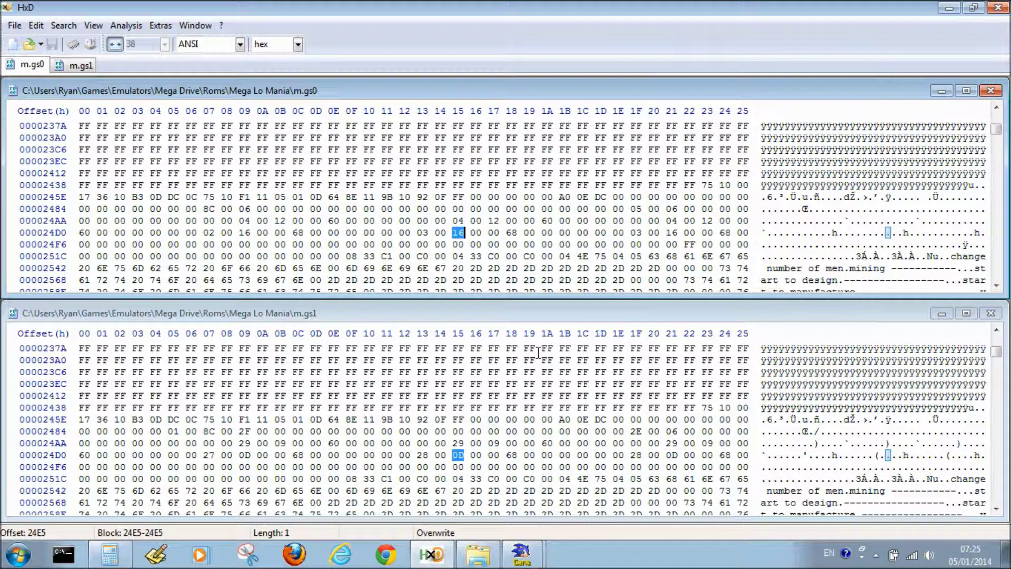
pyautogui.press('F6')
pyautogui.press('F6')
pyautogui.press('F6')
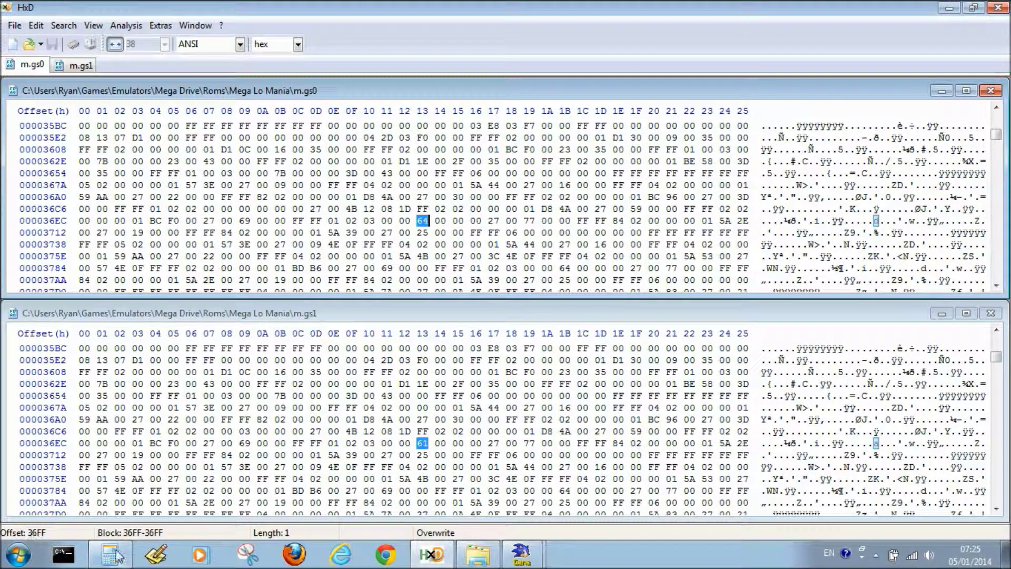
# Step: Note the offset 36ff in an empty Programmer's Notepad document and return to HxD
pyautogui.click(156, 553)
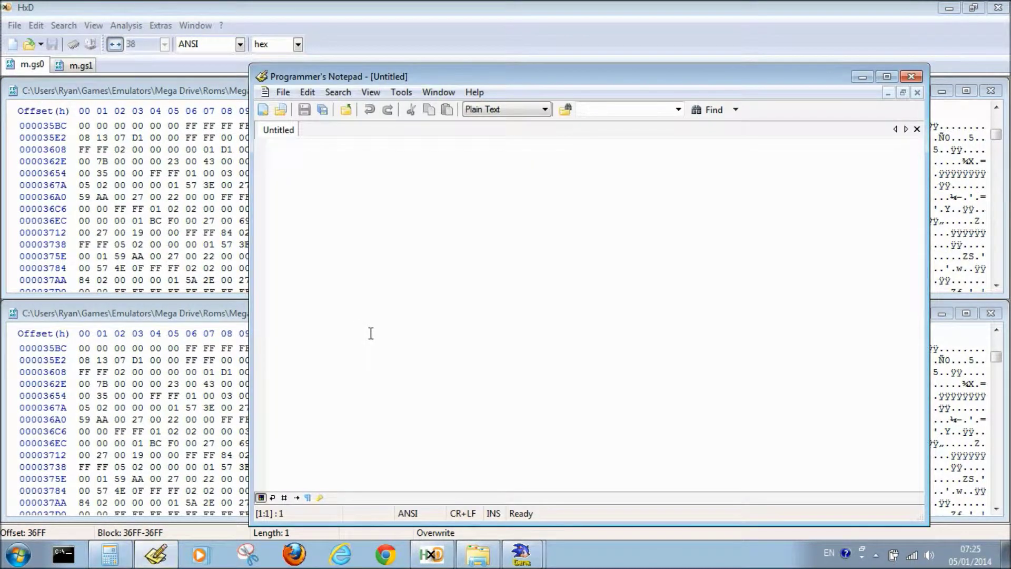
pyautogui.write('36ff')
pyautogui.click(447, 6)
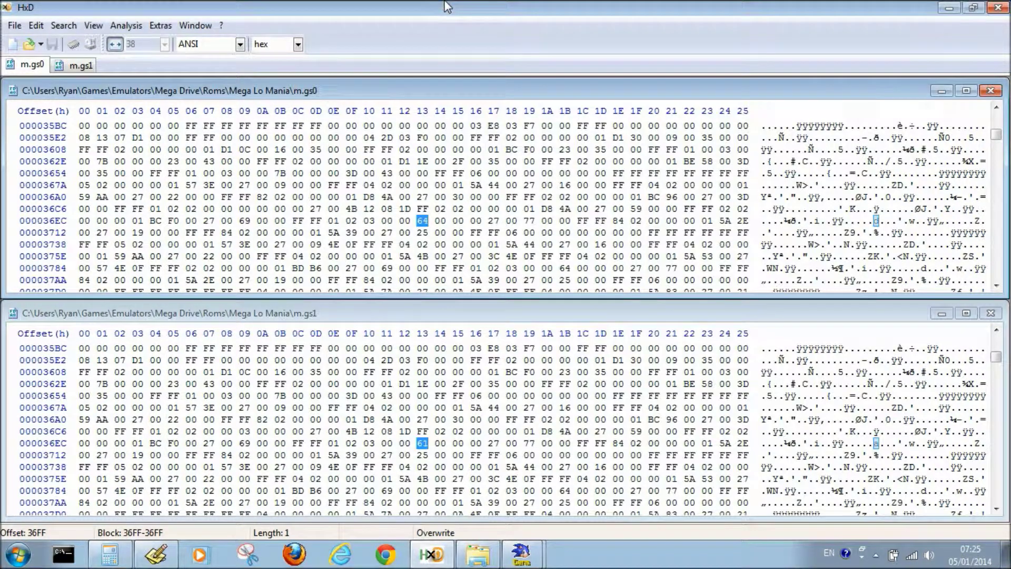
# Step: Set the byte at offset 36FE in m.gs0 to 01 and save the file
pyautogui.press('Left')
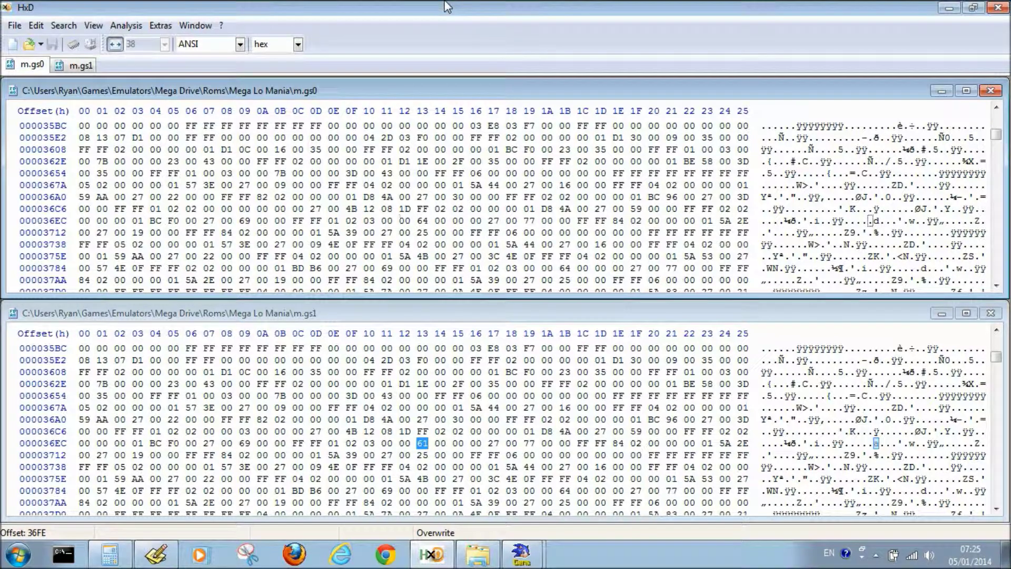
pyautogui.write('01')
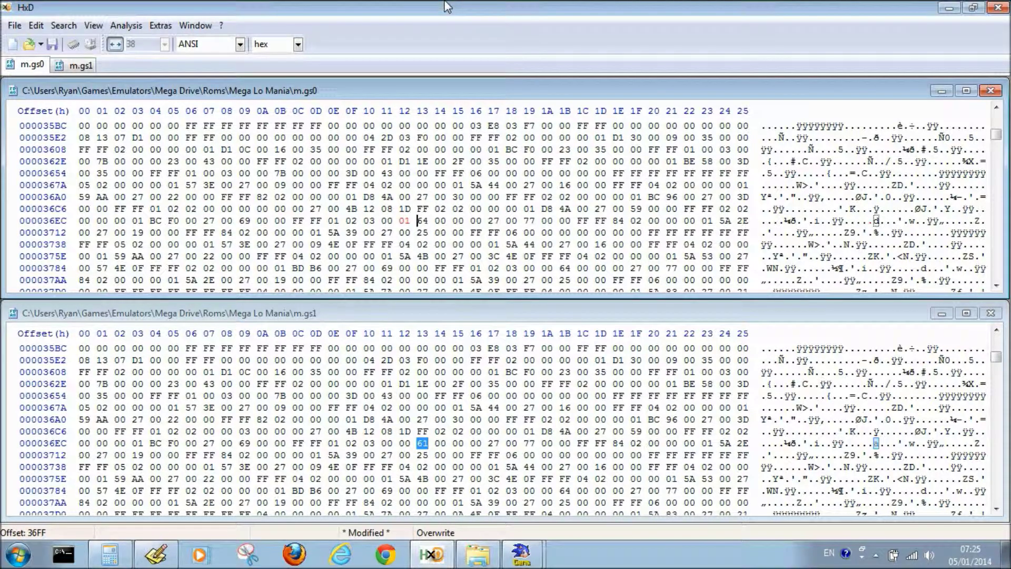
pyautogui.hotkey('ctrl', 's')
# Step: Switch to Gens and toggle its full-screen mode on and off
pyautogui.click(521, 553)
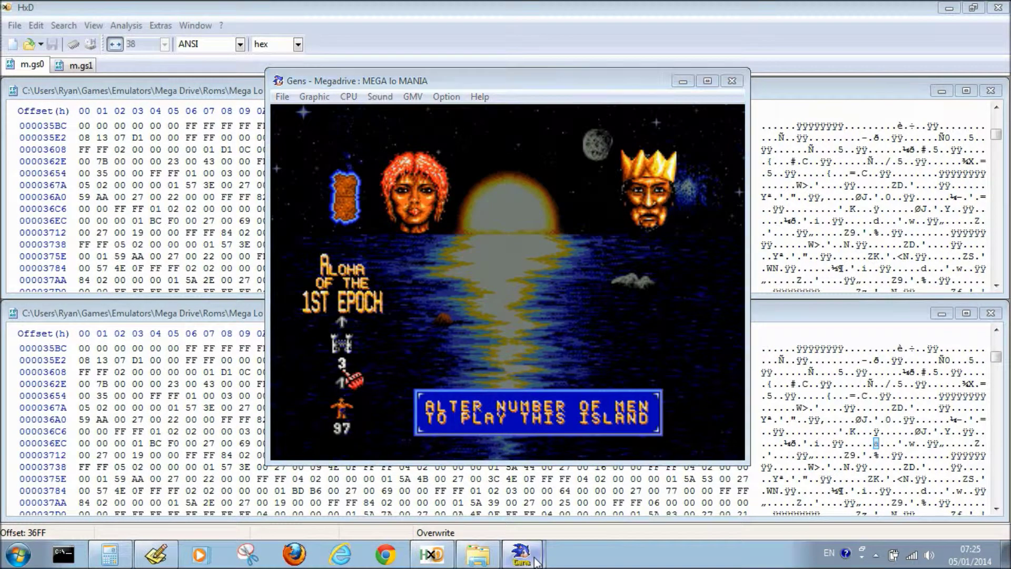
pyautogui.hotkey('alt', 'Return')
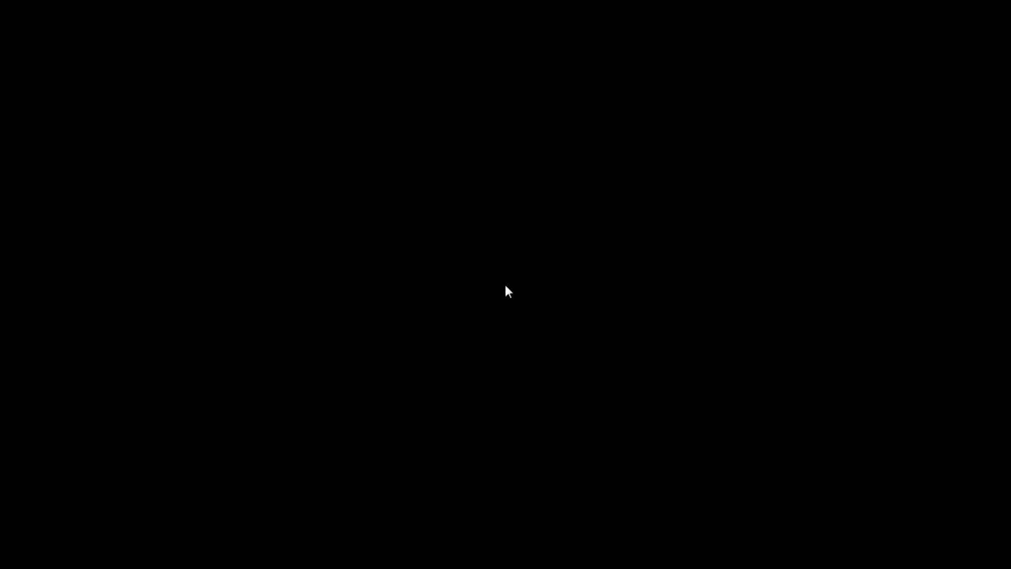
pyautogui.hotkey('alt', 'Return')
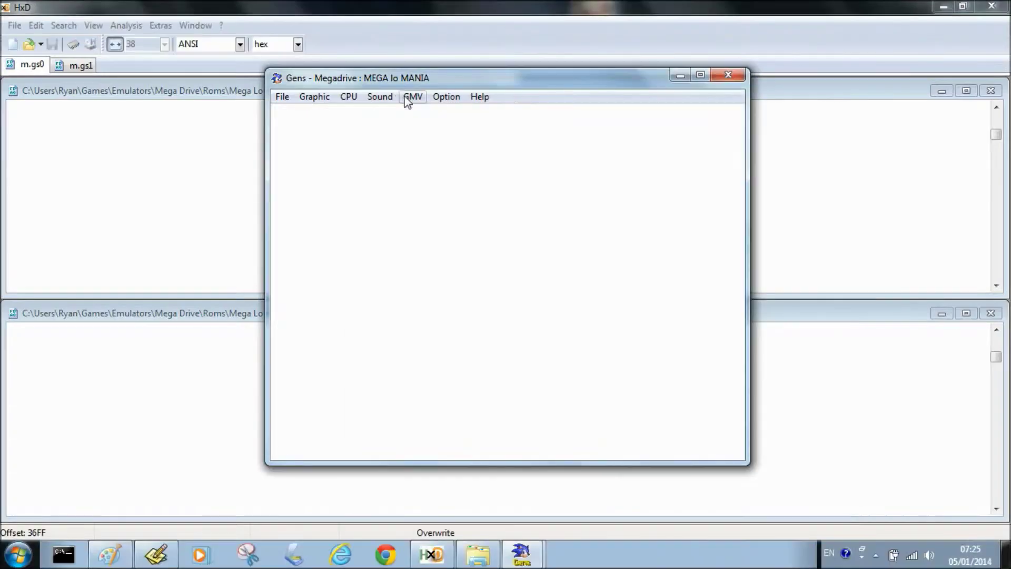
# Step: Try to load the save state m.gs1 from the Roms > Mega Lo Mania folder into Gens
pyautogui.click(282, 97)
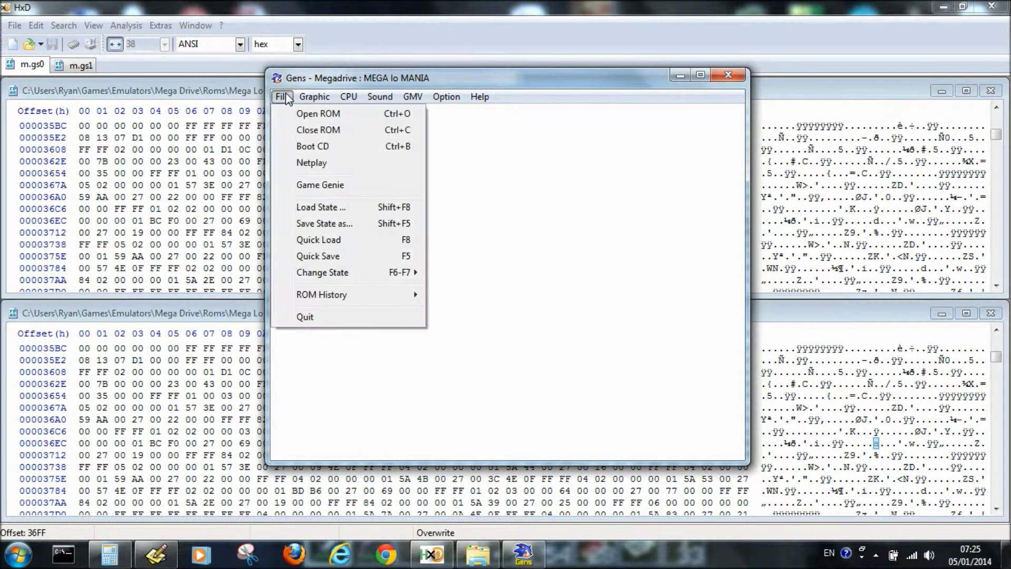
pyautogui.click(317, 206)
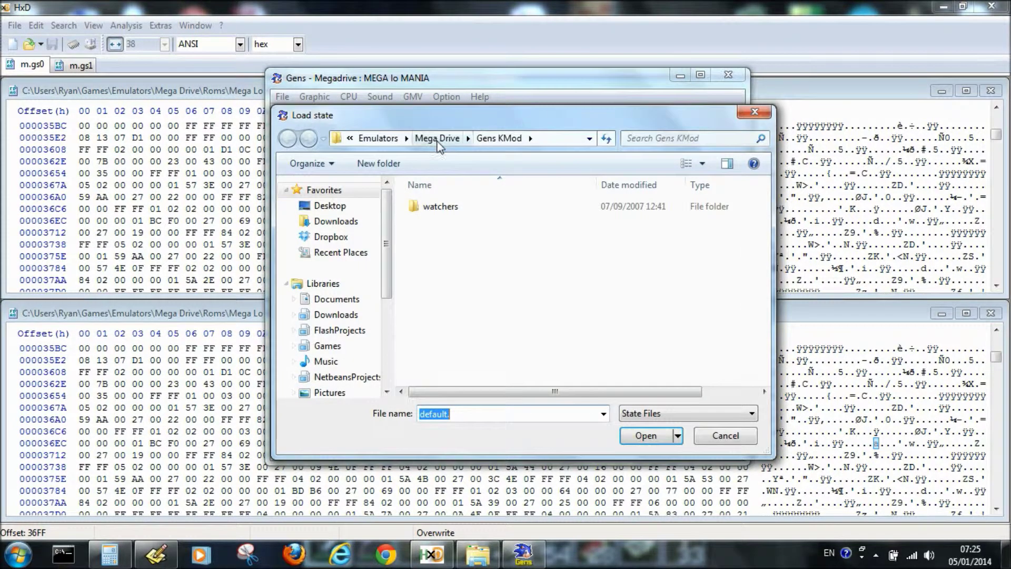
pyautogui.click(438, 139)
pyautogui.doubleClick(422, 301)
pyautogui.doubleClick(418, 315)
pyautogui.click(429, 315)
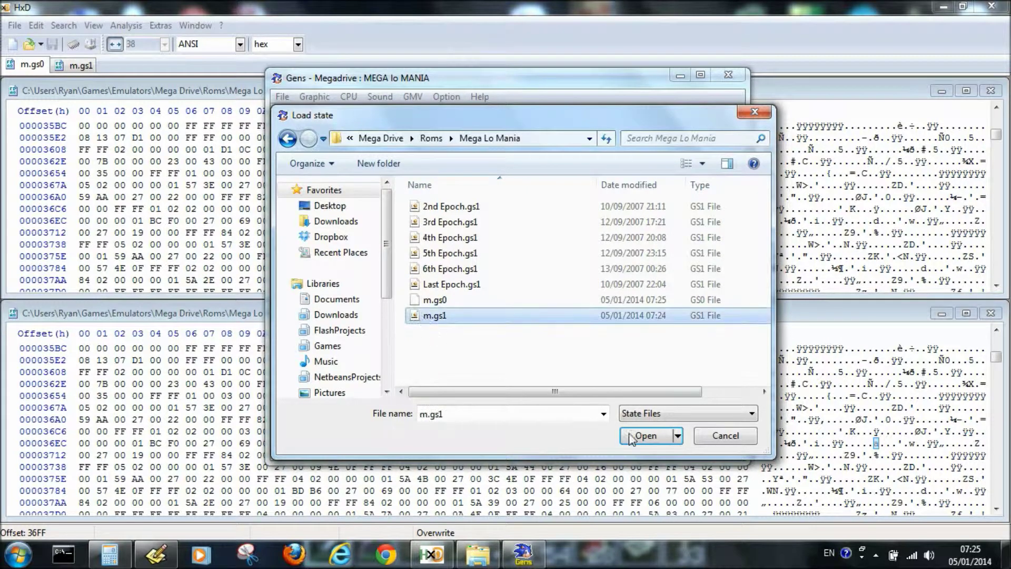
pyautogui.click(642, 435)
pyautogui.moveTo(464, 78); pyautogui.dragTo(483, 74)
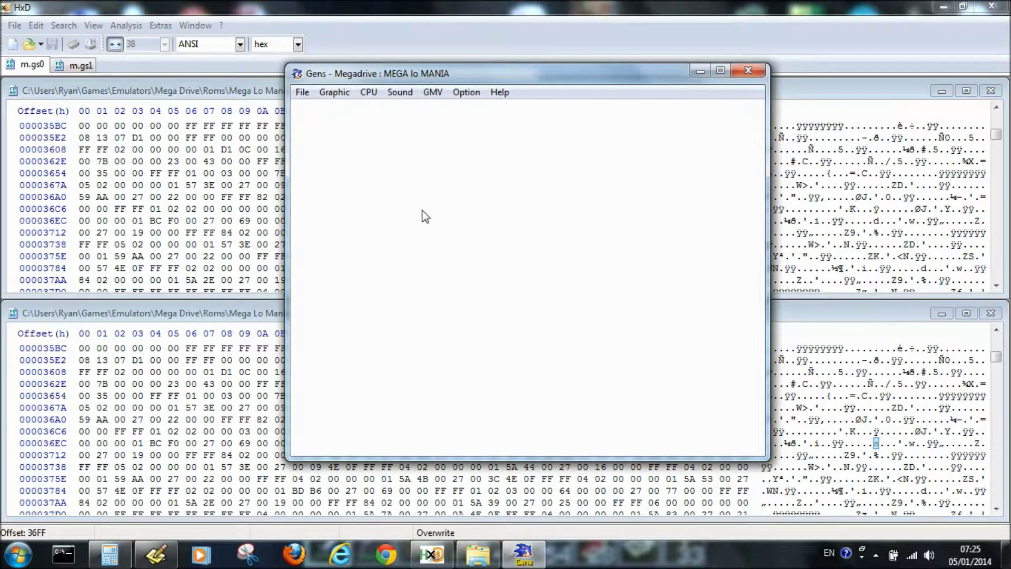
# Step: Try to reopen the ROM Mega Lo Mania (E) [c][!].bin, and close Gens
pyautogui.click(302, 92)
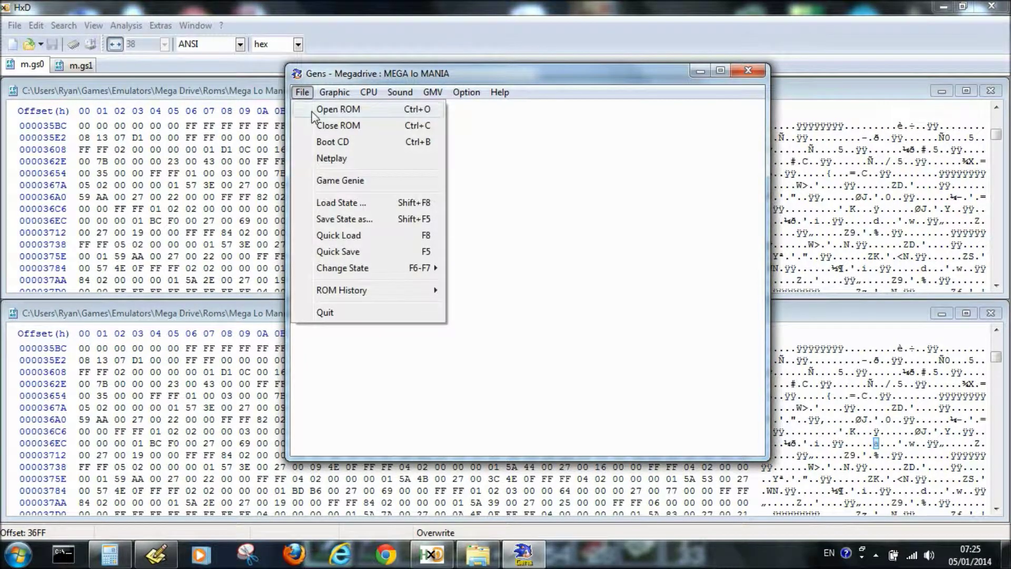
pyautogui.click(421, 204)
pyautogui.click(464, 327)
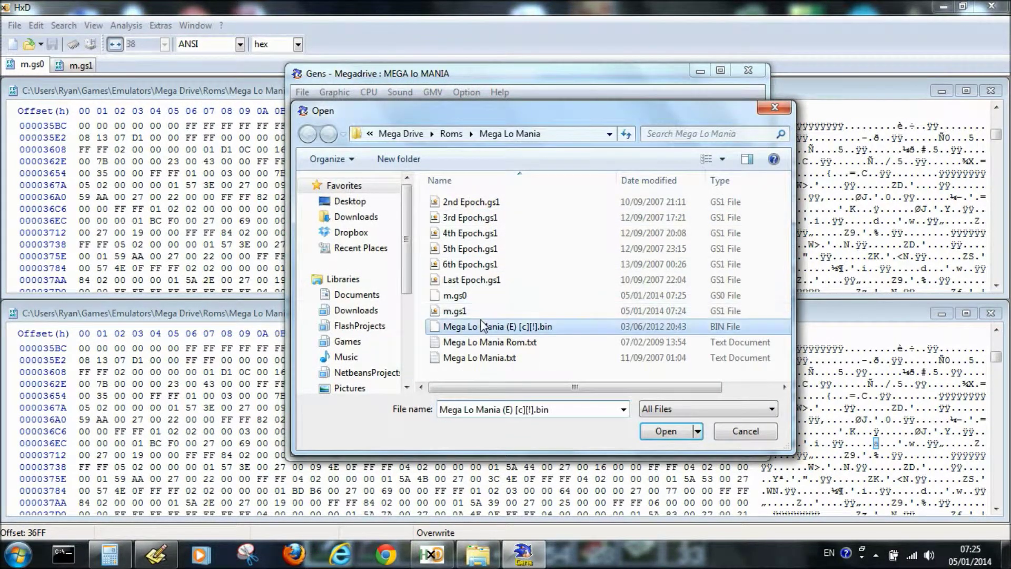
pyautogui.click(665, 430)
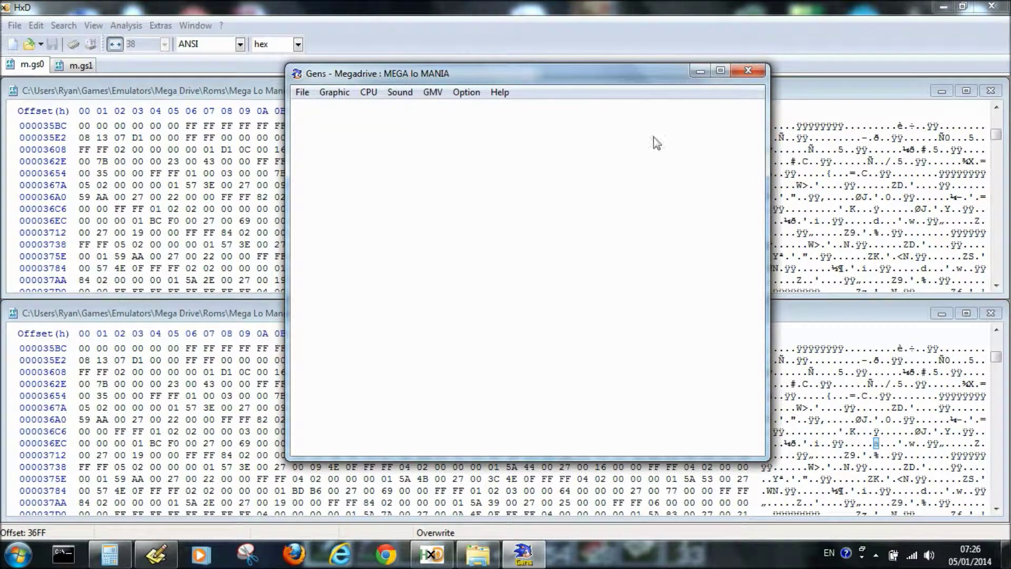
pyautogui.click(749, 73)
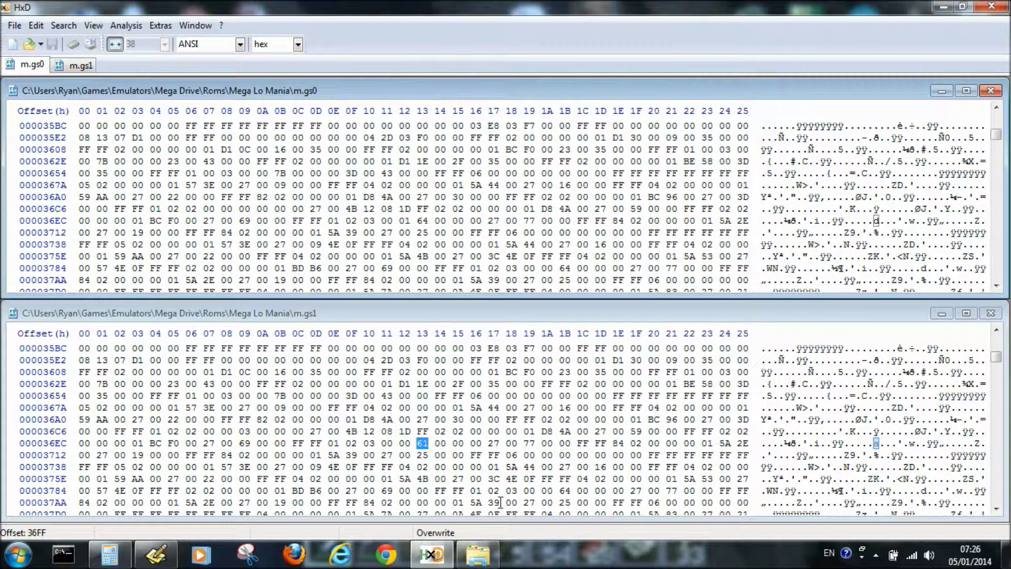
# Step: Launch gens_05.exe from the Gens KMod folder inside the Mega Drive folder in Windows Explorer
pyautogui.click(482, 553)
pyautogui.click(247, 27)
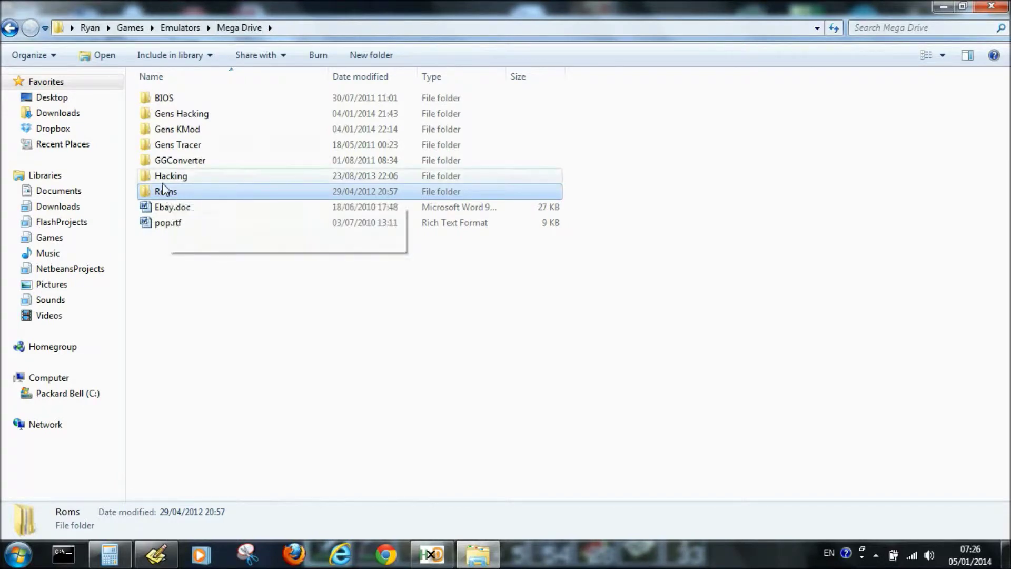
pyautogui.doubleClick(166, 131)
pyautogui.doubleClick(167, 145)
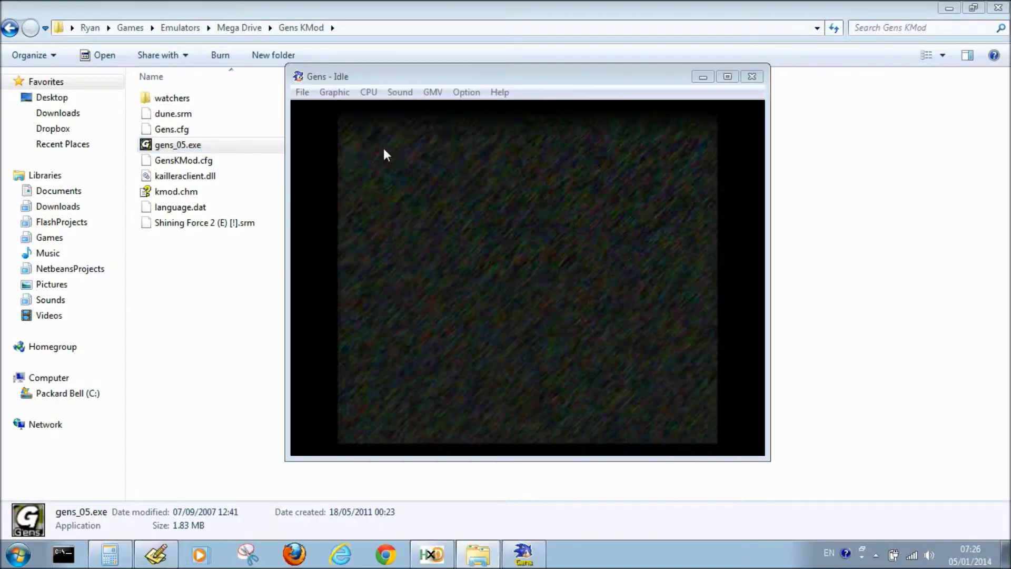
# Step: Open the ROM Mega Lo Mania (E) [c][!].bin in Gens
pyautogui.click(301, 92)
pyautogui.click(317, 111)
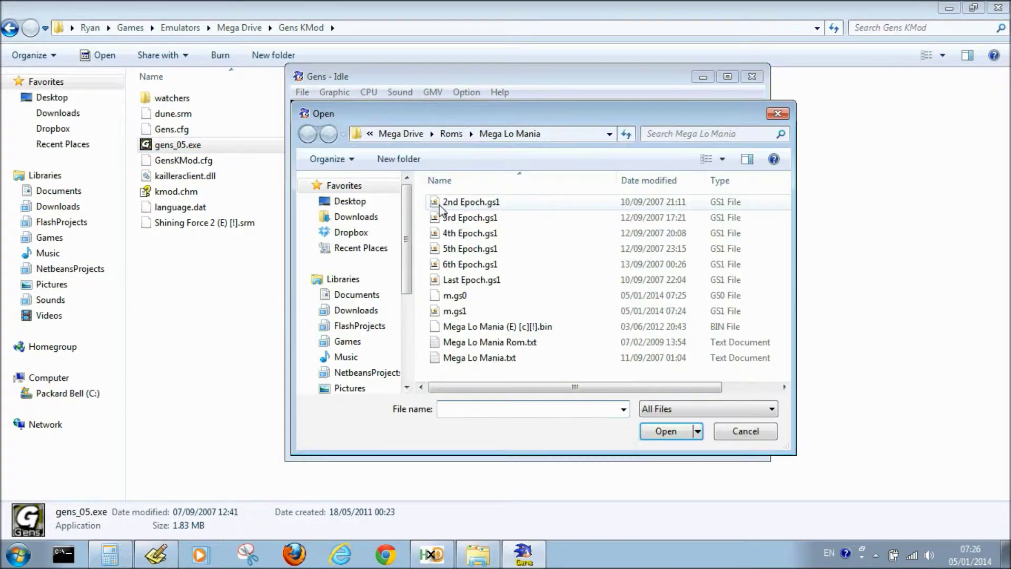
pyautogui.click(476, 327)
pyautogui.click(655, 429)
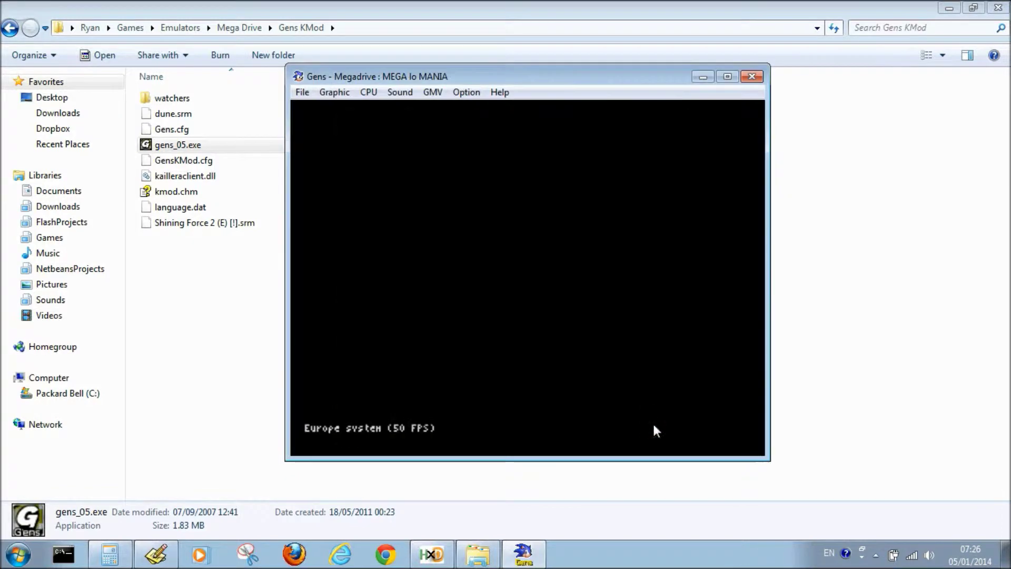
# Step: Load the save state m.gs1 from the Roms > Mega Lo Mania folder
pyautogui.click(302, 92)
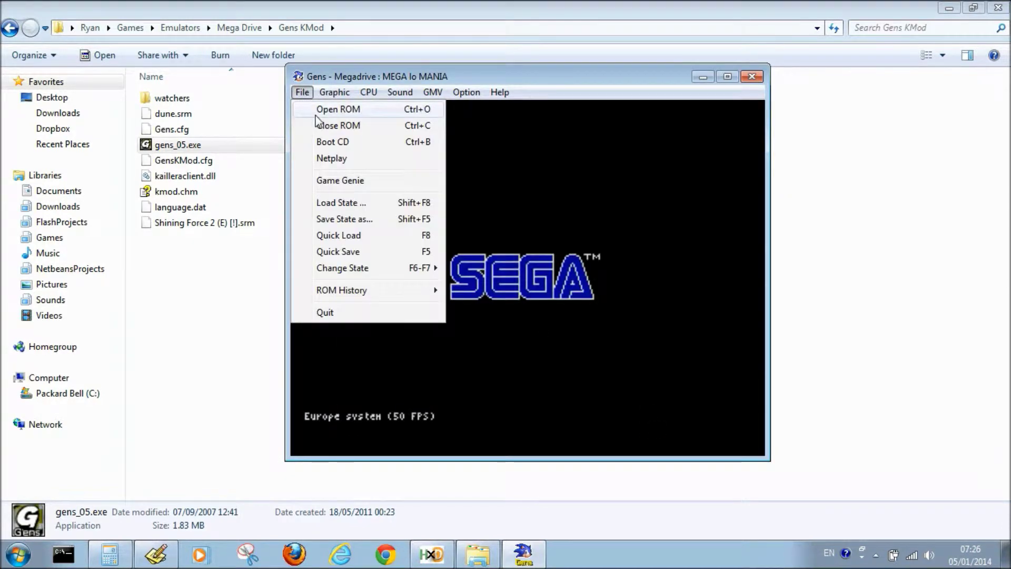
pyautogui.click(357, 205)
pyautogui.click(457, 134)
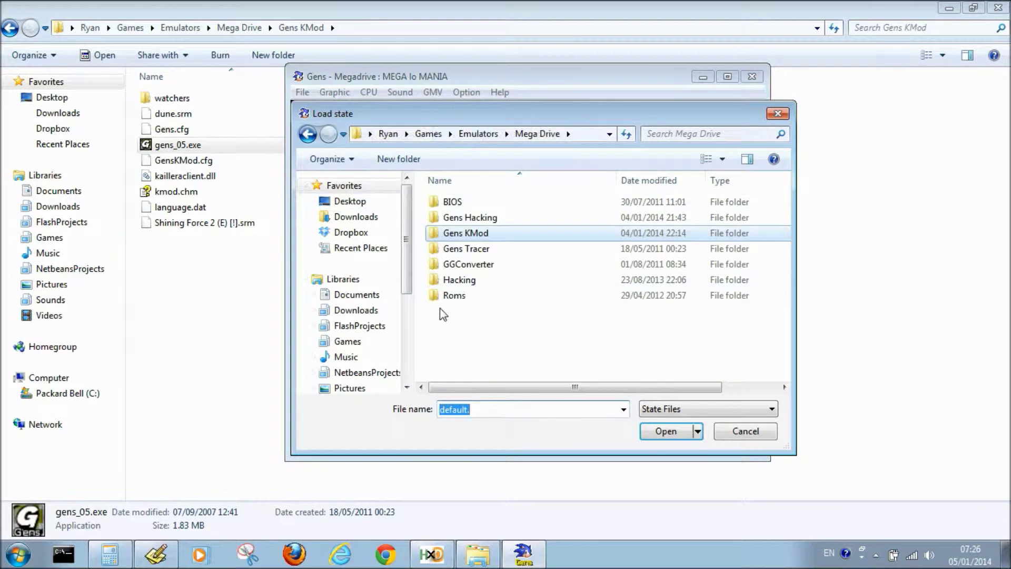
pyautogui.doubleClick(447, 296)
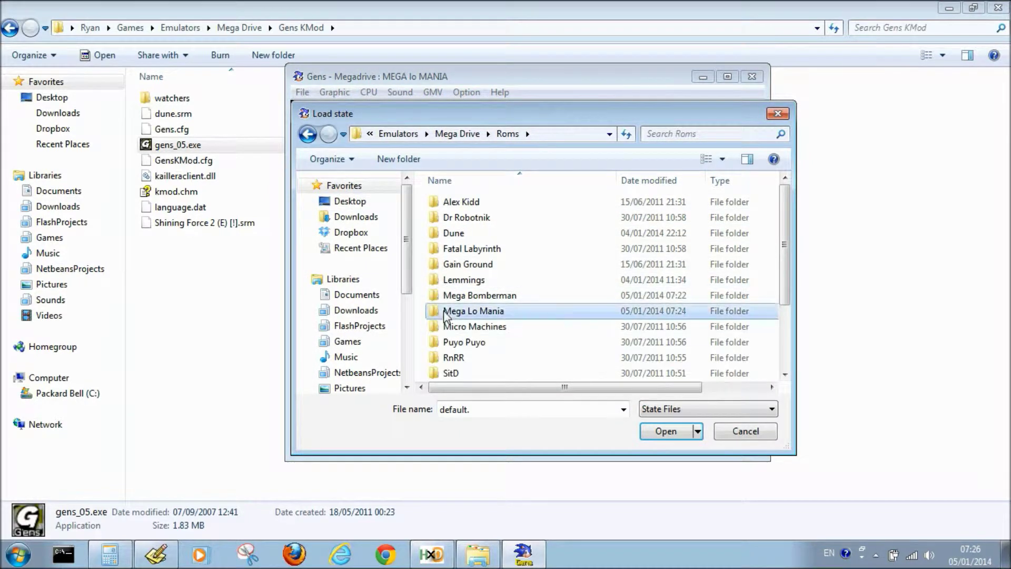
pyautogui.doubleClick(449, 312)
pyautogui.click(450, 312)
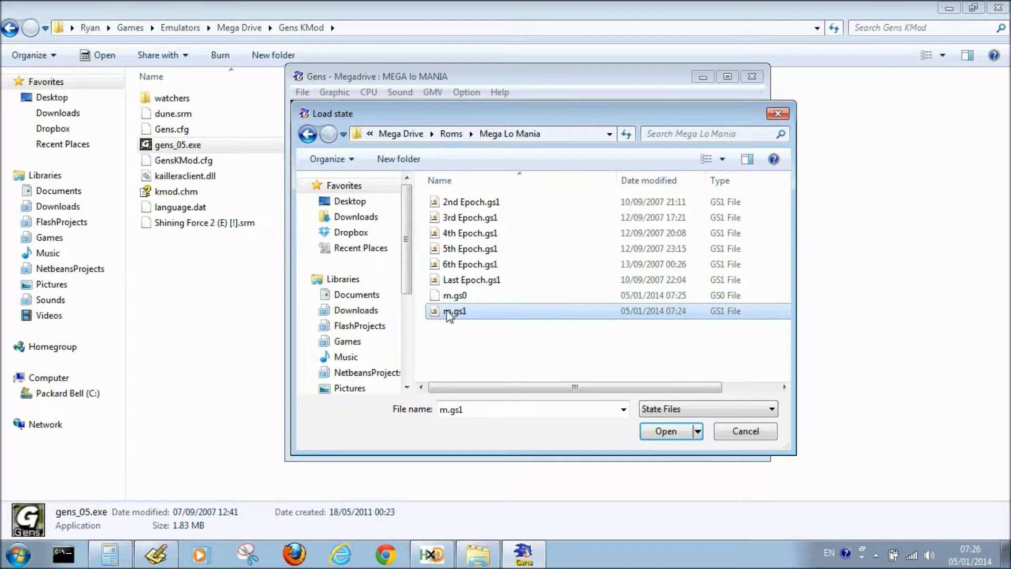
pyautogui.click(676, 425)
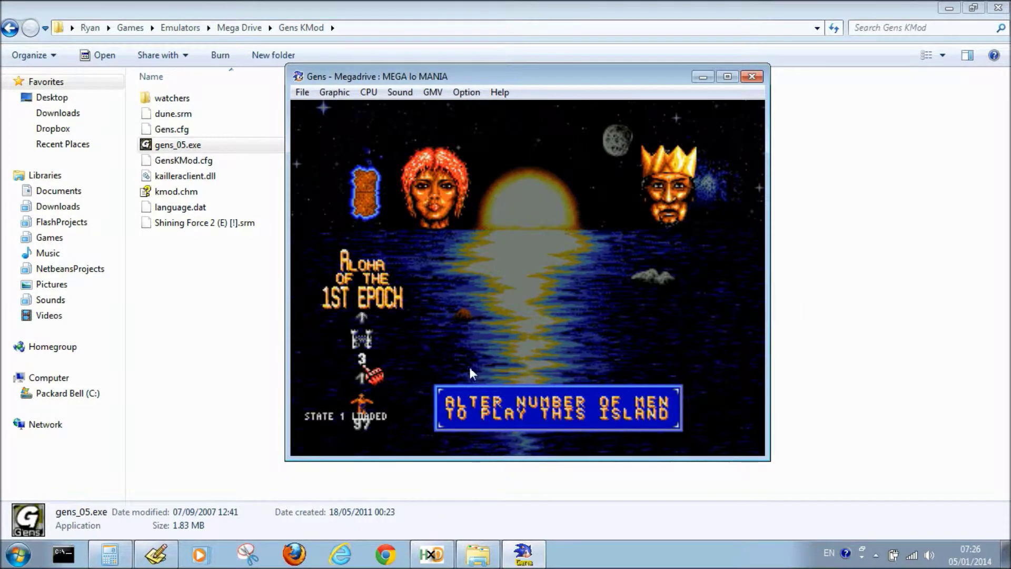
# Step: Load the edited save state m.gs0 from the Roms > Mega Lo Mania folder
pyautogui.click(303, 92)
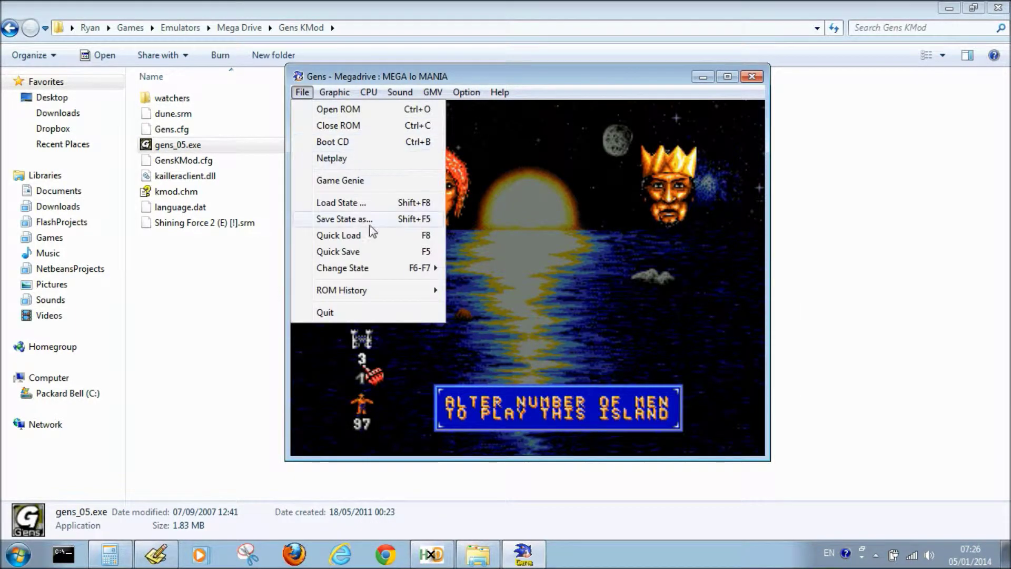
pyautogui.click(358, 204)
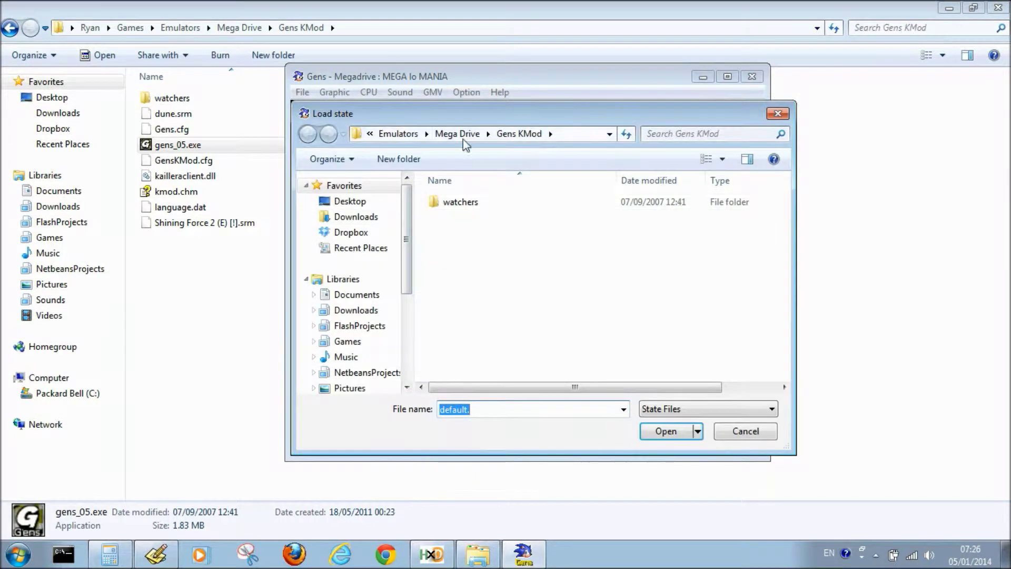
pyautogui.hotkey('alt', 'Up')
pyautogui.doubleClick(453, 295)
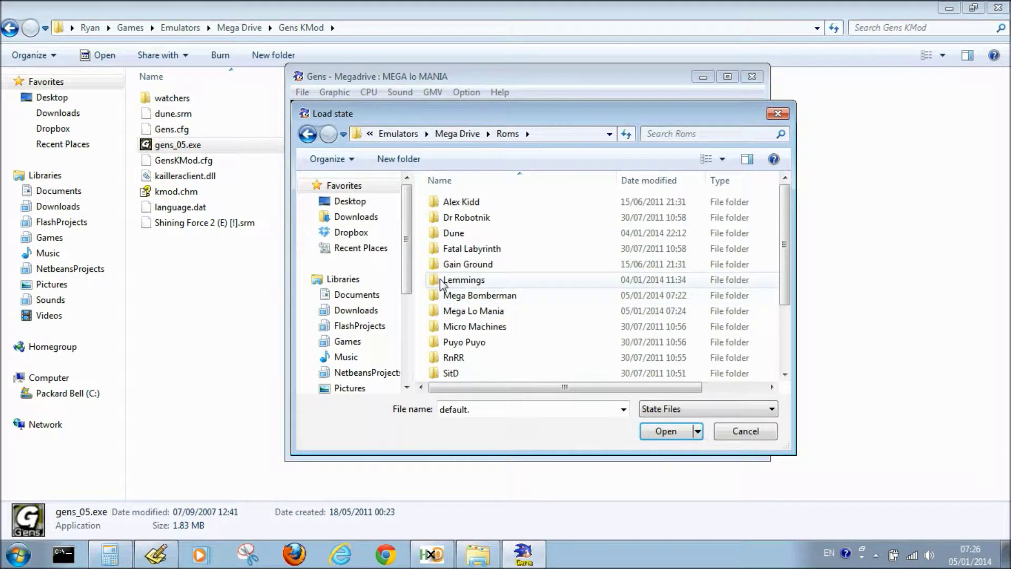
pyautogui.doubleClick(451, 311)
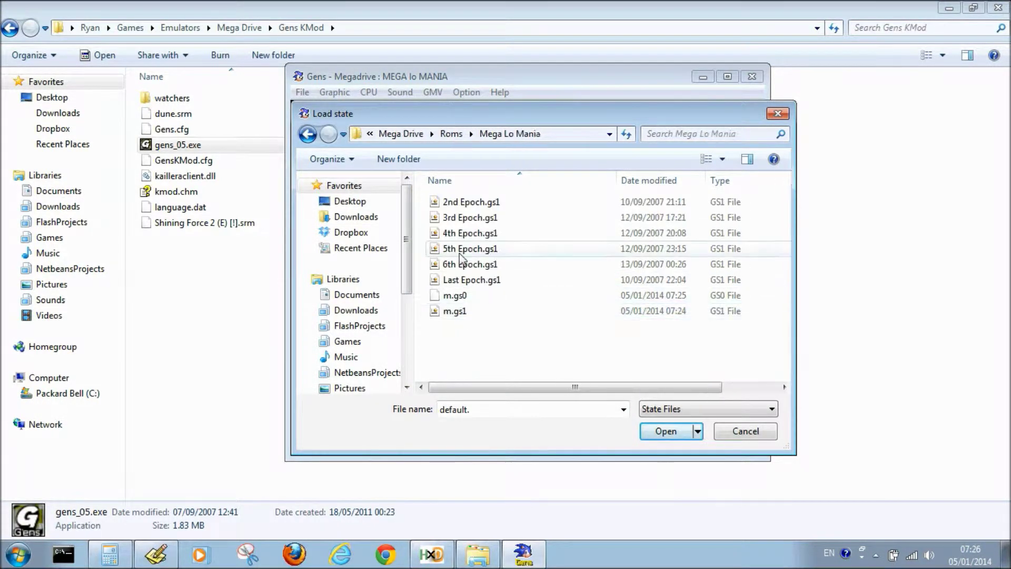
pyautogui.click(455, 296)
pyautogui.click(666, 431)
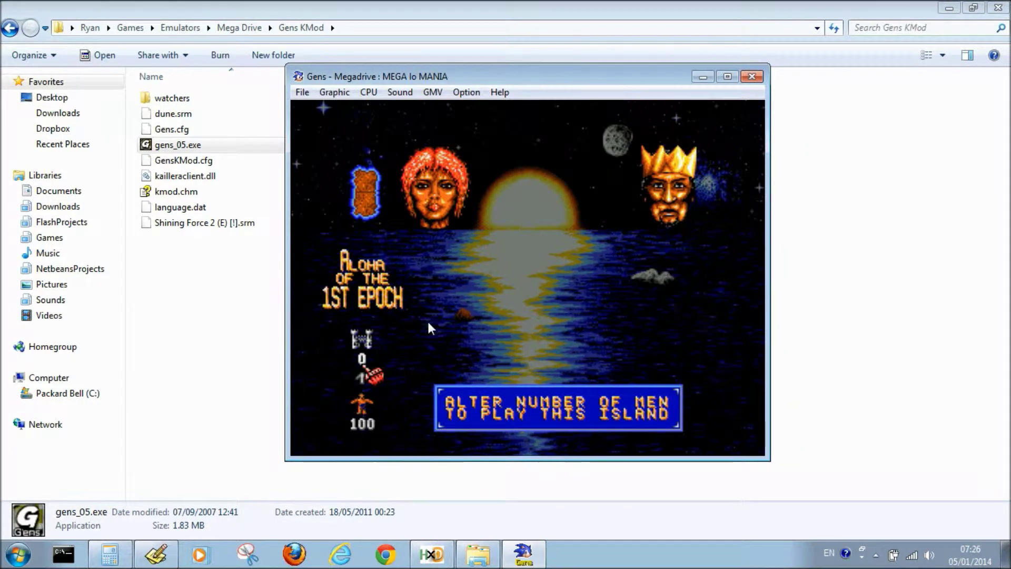
# Step: Raise the number of men allotted to the island's castle to 98 to test the edited save state
pyautogui.press('Up')
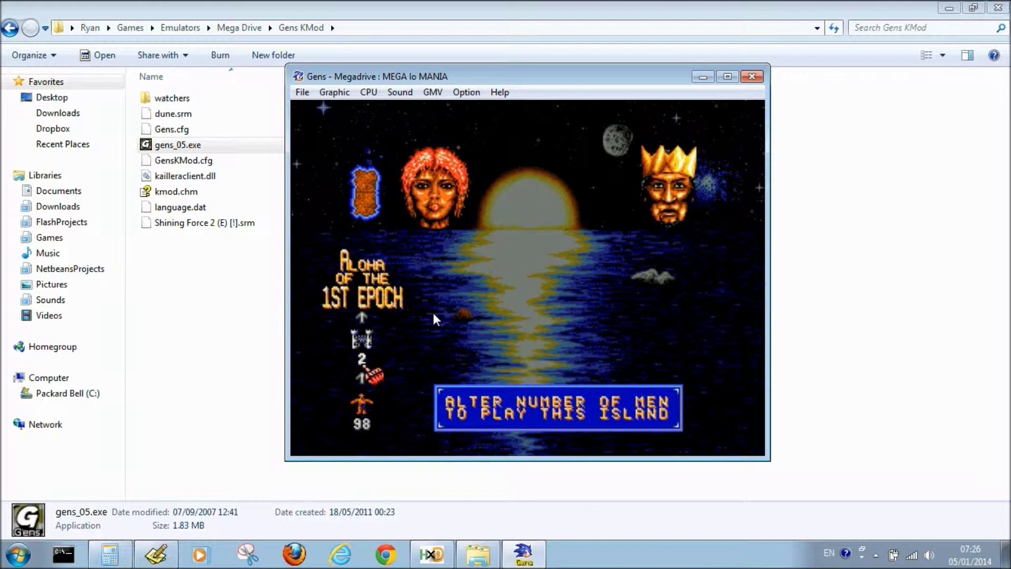
pyautogui.moveTo(480, 81); pyautogui.dragTo(551, 88)
pyautogui.press('Up')
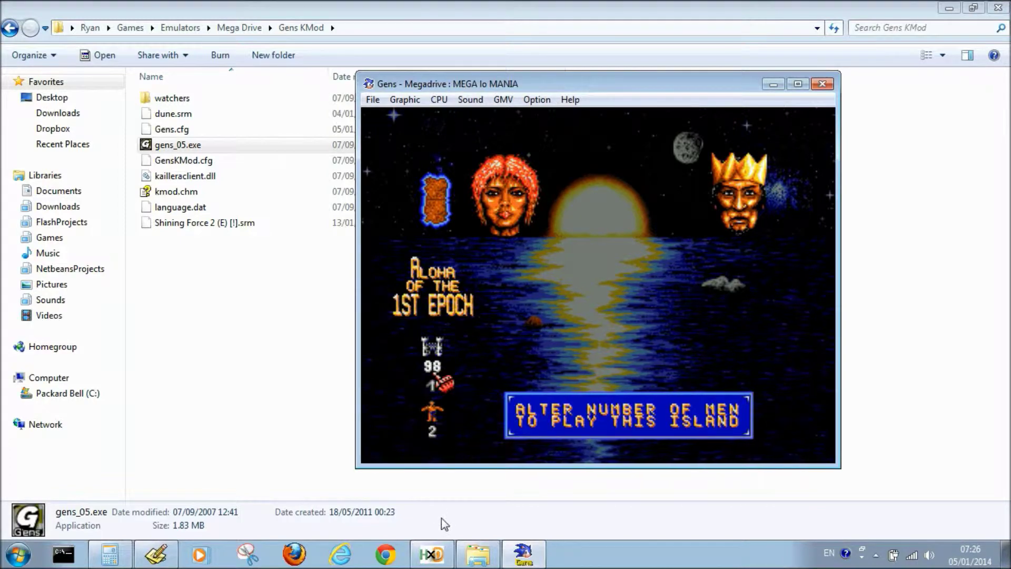
# Step: Switch to HxD, reset the byte at offset 36FE of m.gs0 to 00, and find the next differing byte at 39E7
pyautogui.click(439, 551)
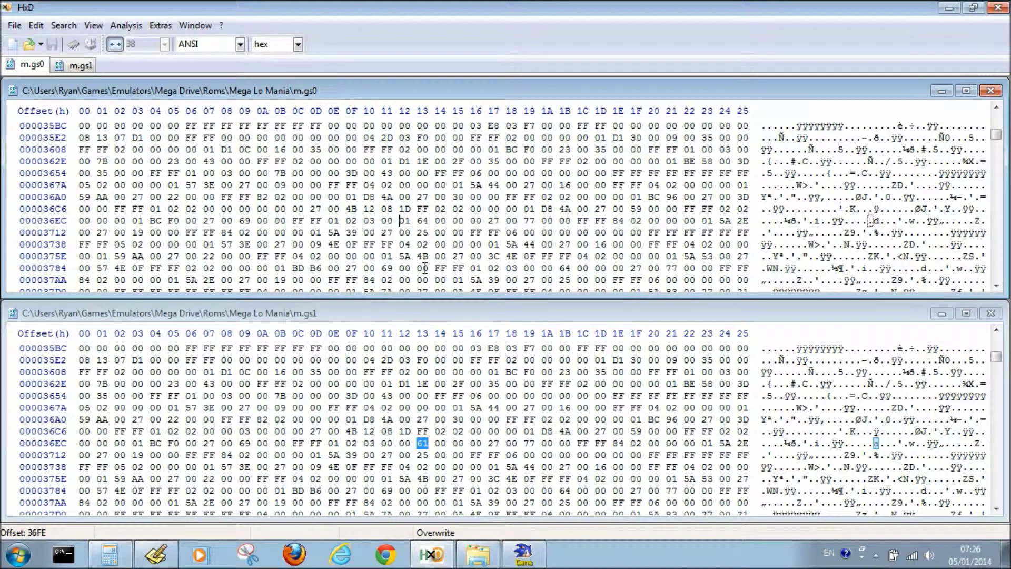
pyautogui.write('00')
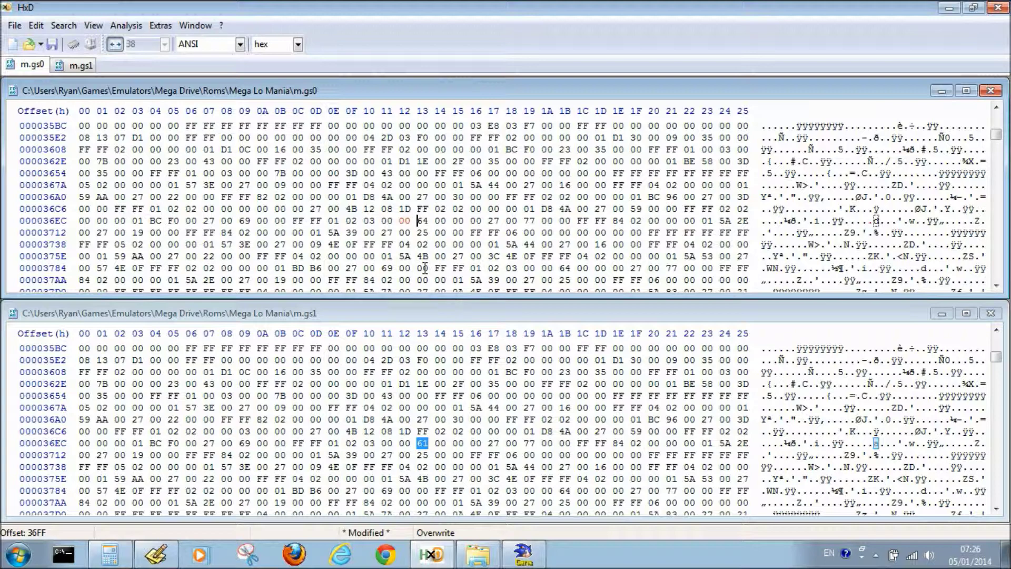
pyautogui.hotkey('shift', 'Right')
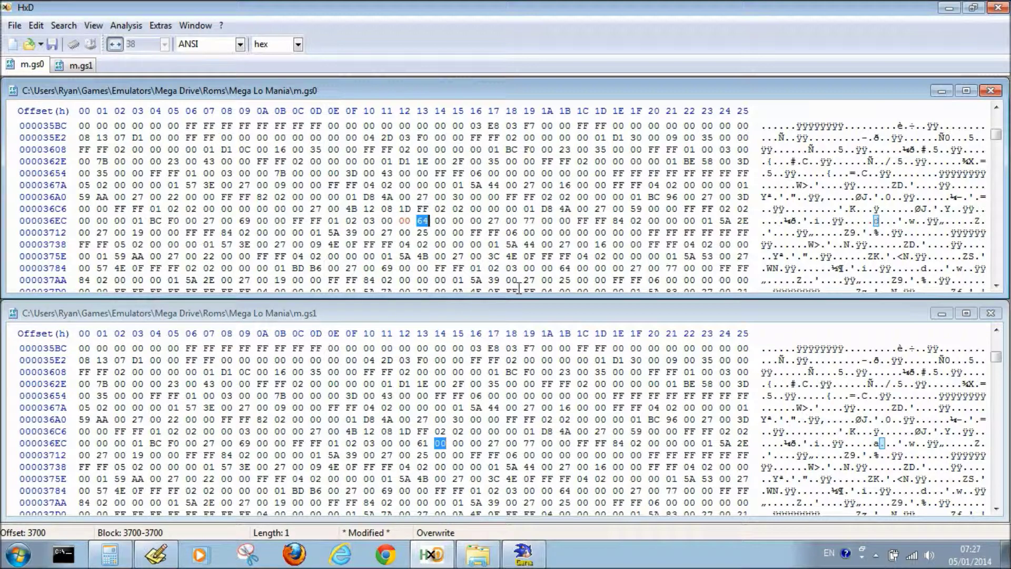
pyautogui.press('Right')
pyautogui.press('F3')
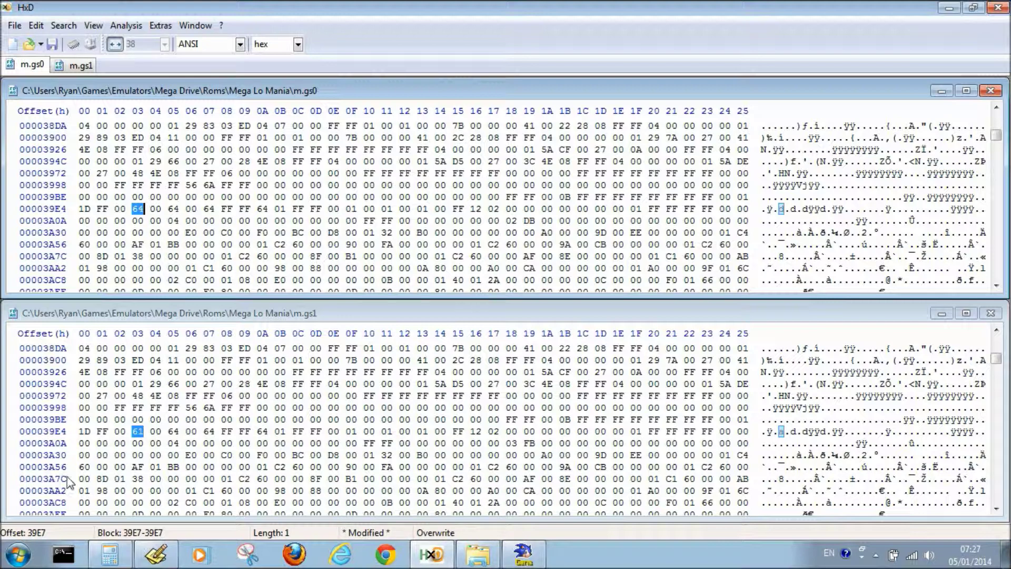
pyautogui.press('F6')
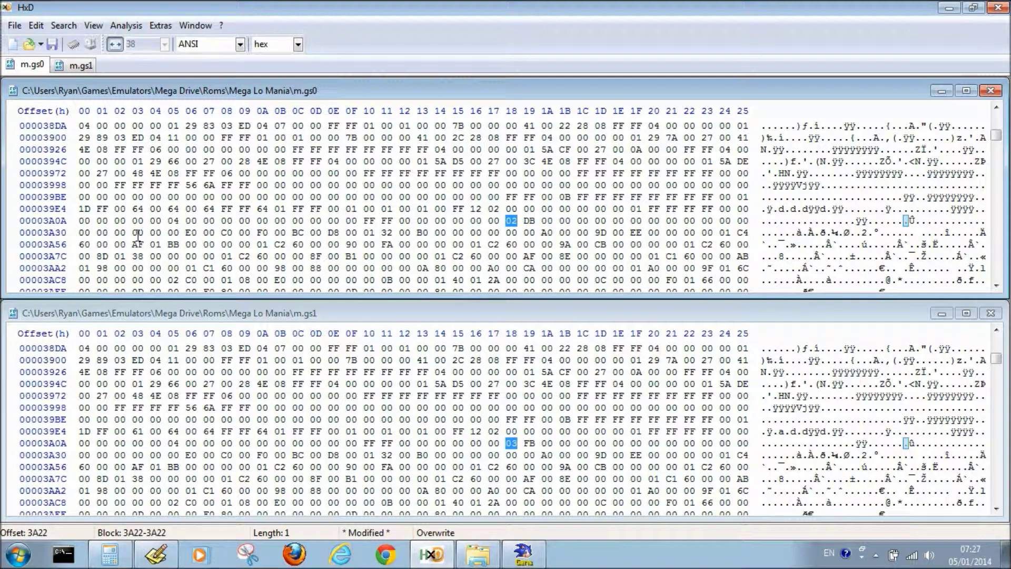
pyautogui.hotkey('shift', 'F6')
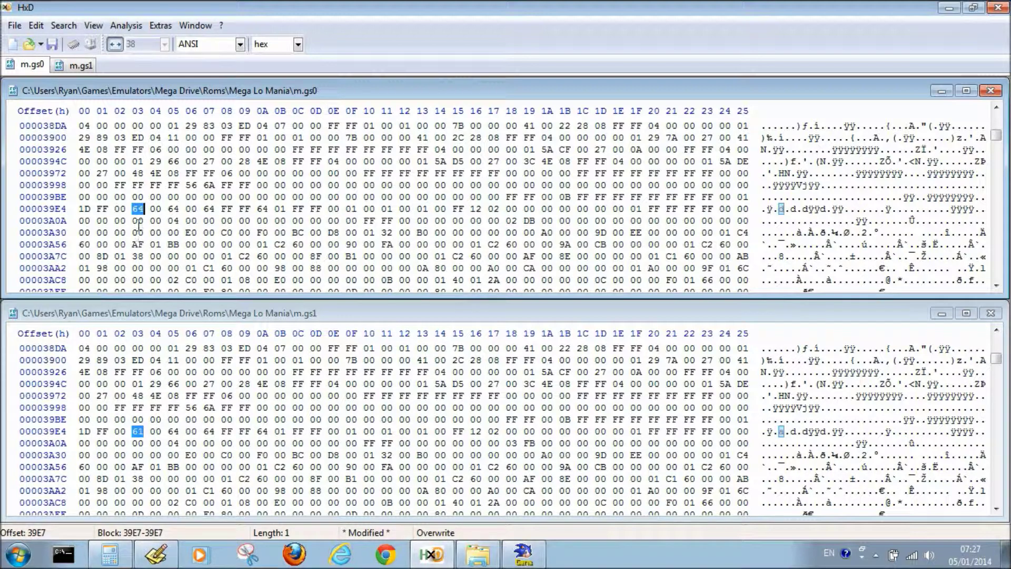
# Step: Set the byte at offset 39E6 of m.gs0 to 01 and save the file
pyautogui.click(157, 554)
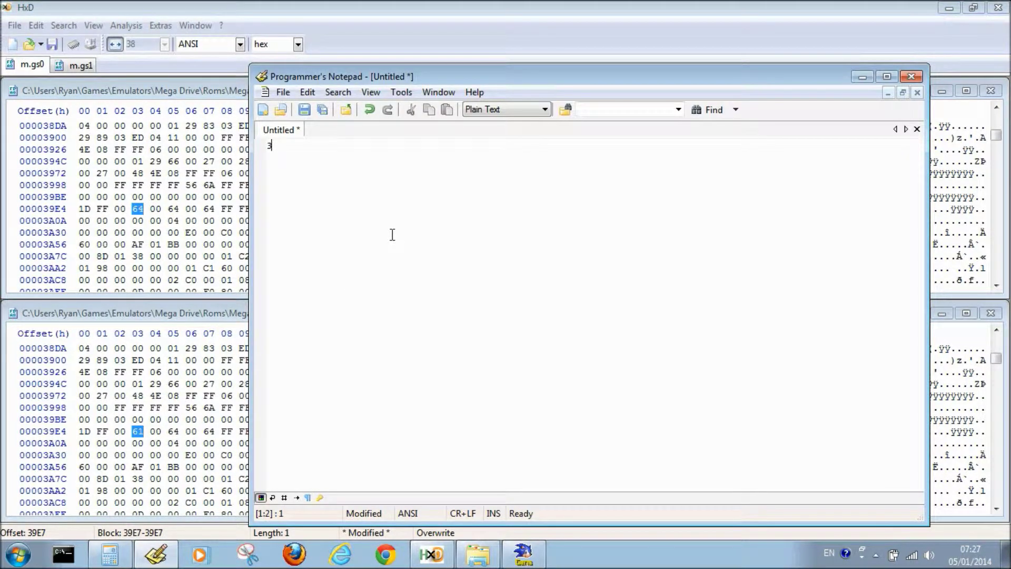
pyautogui.click(371, 6)
pyautogui.click(134, 209)
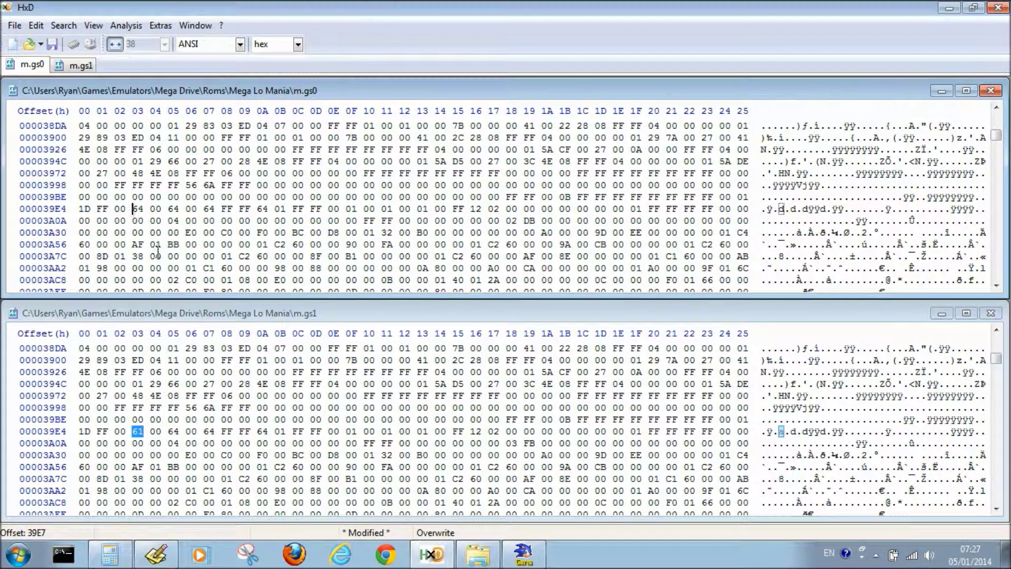
pyautogui.hotkey('ctrl', 's')
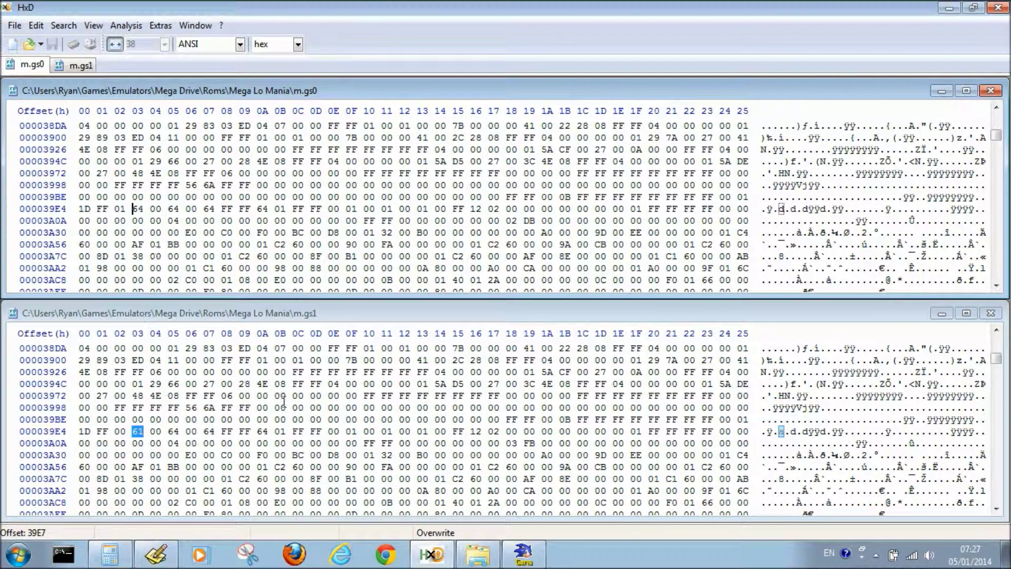
# Step: Switch to Gens and load the edited save state m.gs0 from the Roms > Mega Lo Mania folder
pyautogui.click(522, 554)
pyautogui.click(372, 100)
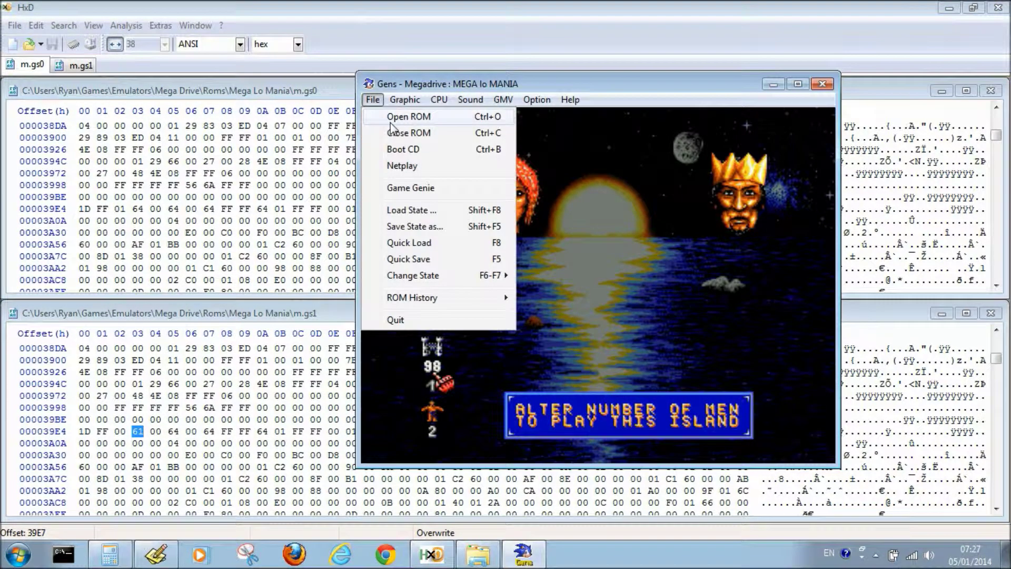
pyautogui.click(411, 211)
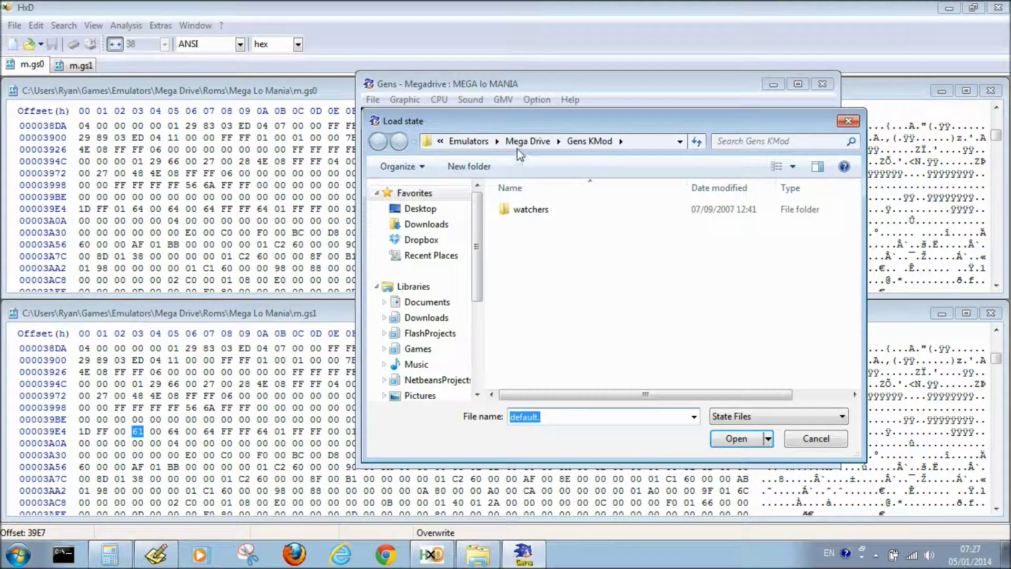
pyautogui.click(526, 141)
pyautogui.doubleClick(524, 303)
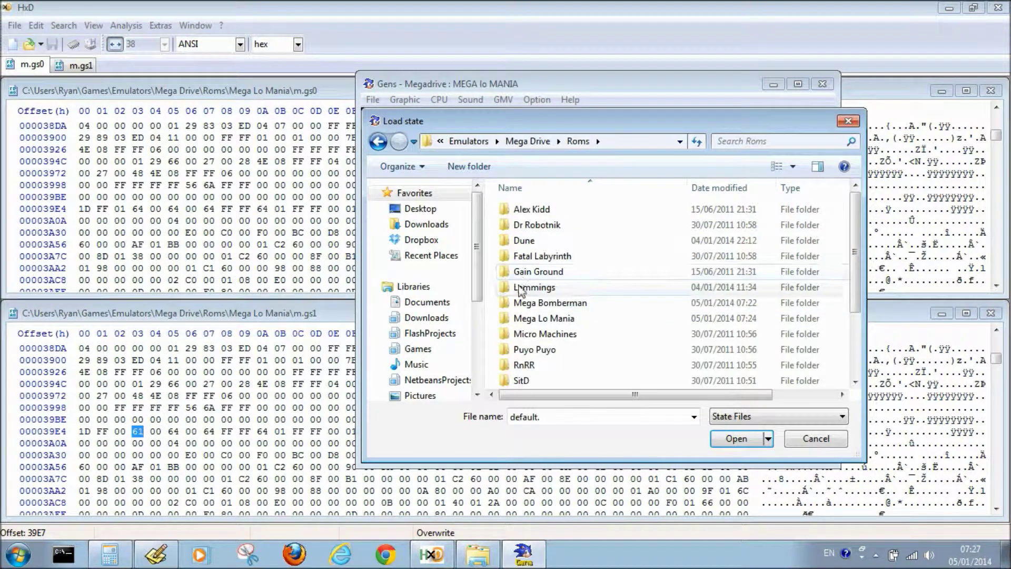
pyautogui.doubleClick(527, 318)
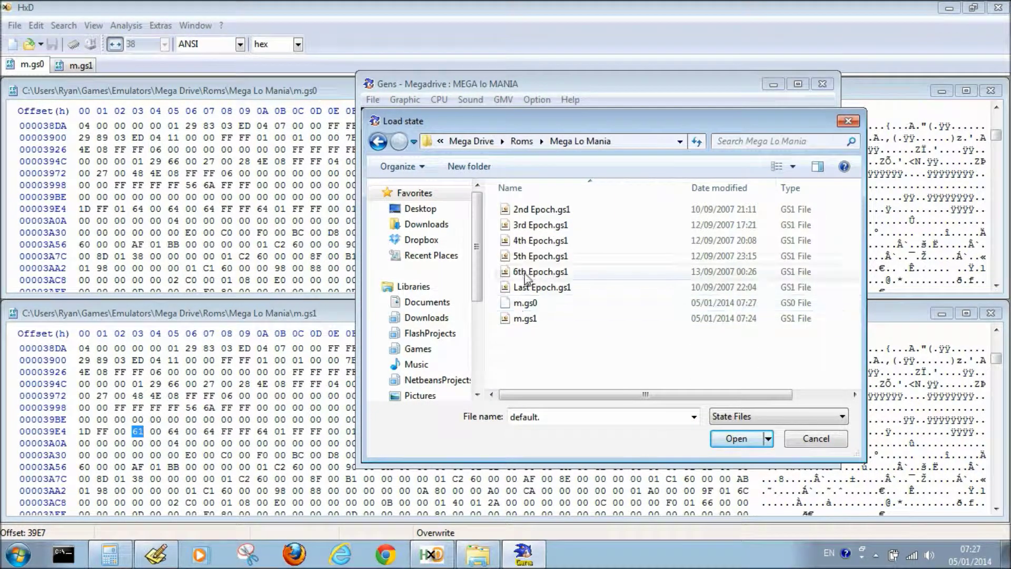
pyautogui.click(526, 303)
pyautogui.click(722, 445)
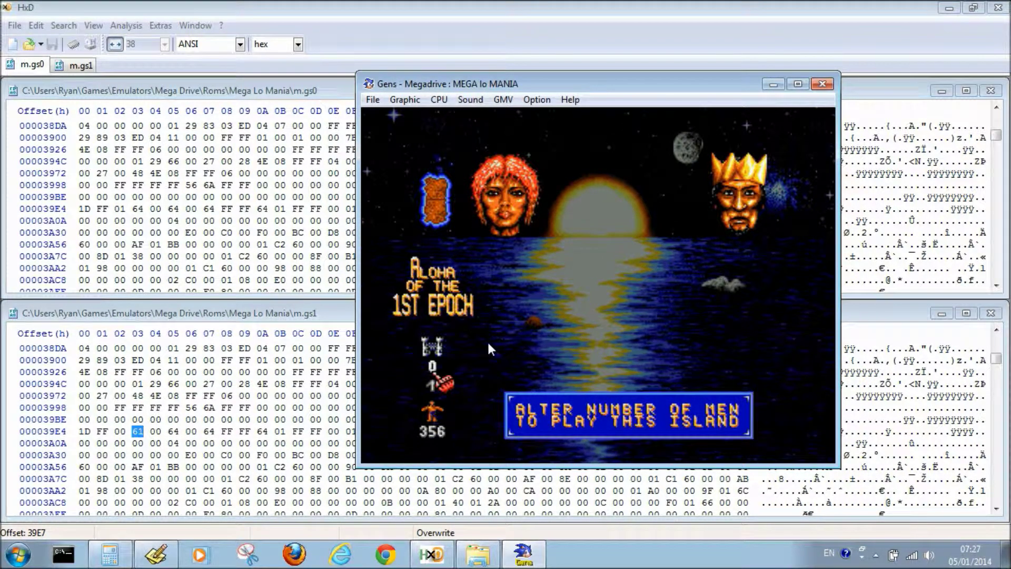
# Step: Allot 144 men to the castle on Aloha and start playing the island
pyautogui.press('a')
pyautogui.press('a')
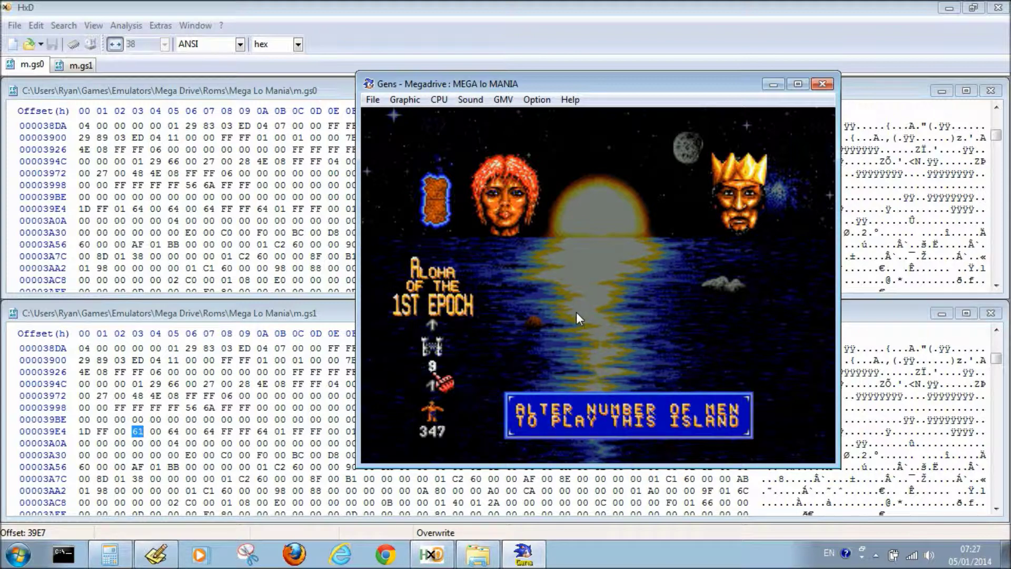
pyautogui.press('a')
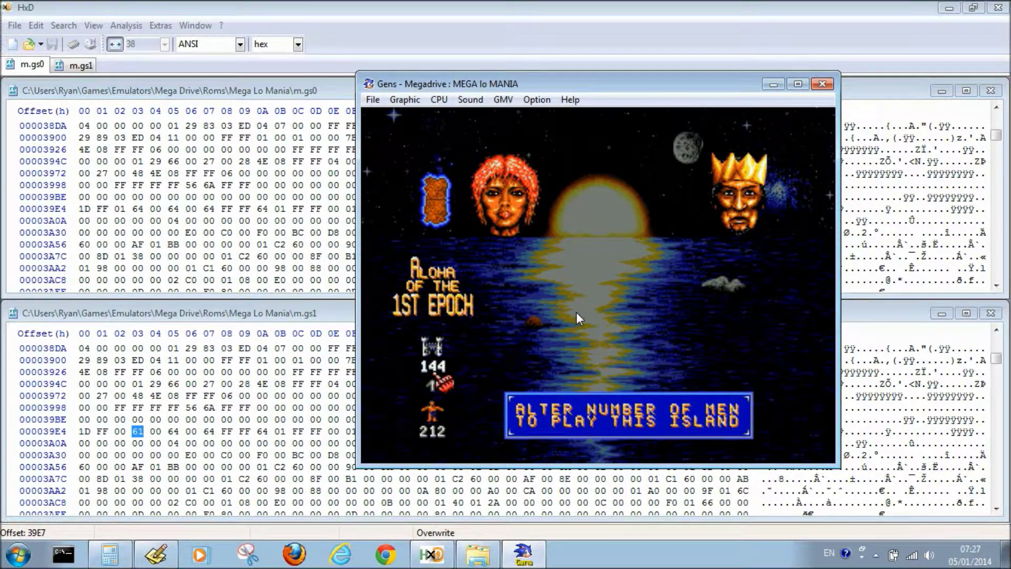
pyautogui.press('s')
pyautogui.press('s')
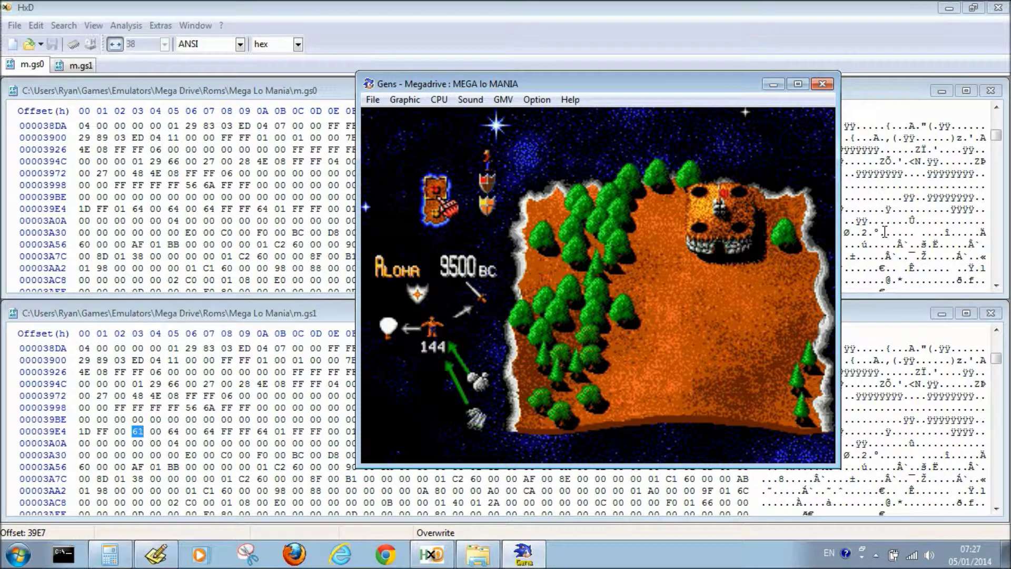
# Step: Visit the passage-of-time control and open the view for altering the current design in the Aloha sector
pyautogui.press('Up')
pyautogui.press('Right')
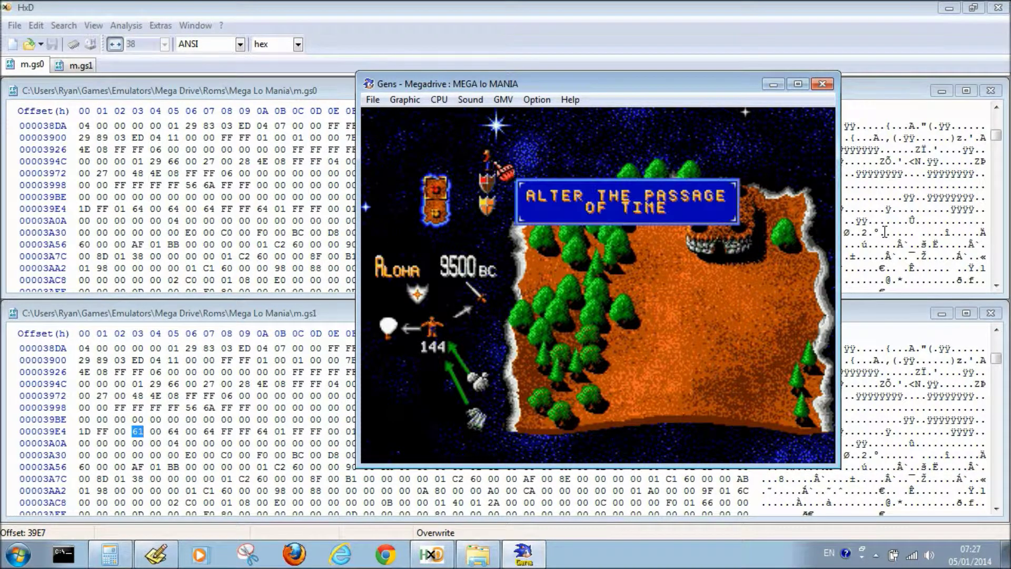
pyautogui.press('Left')
pyautogui.press('Down')
pyautogui.press('Down')
pyautogui.press('Left')
pyautogui.press('Up')
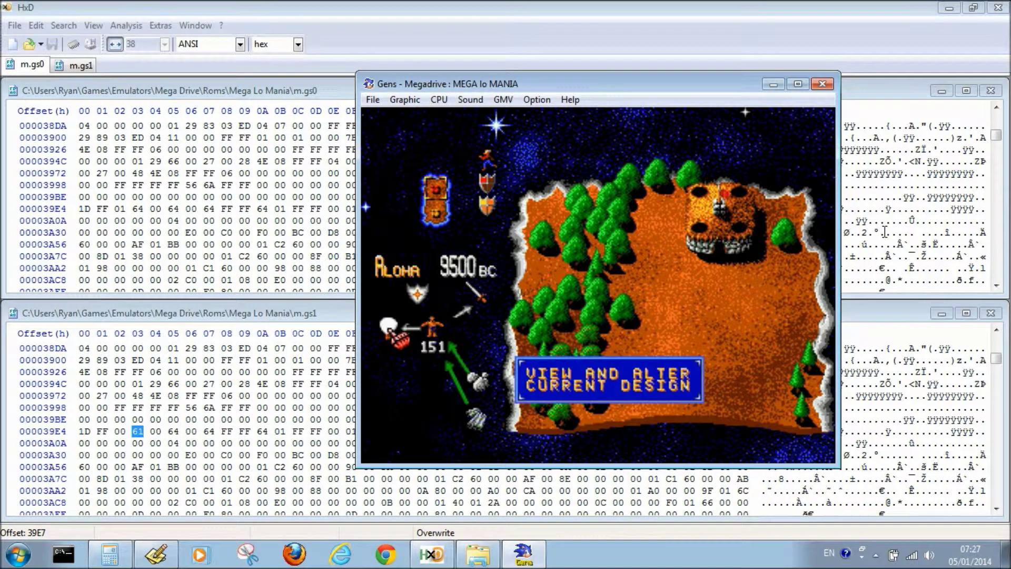
pyautogui.press('a')
pyautogui.press('Right')
pyautogui.press('Up')
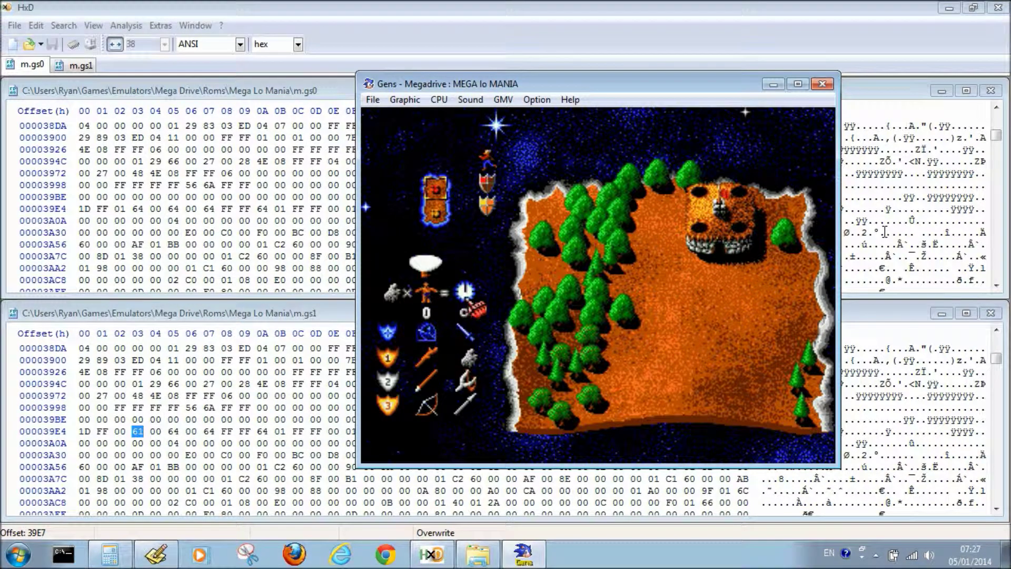
# Step: Put men to work on the rock weapon design
pyautogui.press('Left')
pyautogui.press('Down')
pyautogui.press('a')
pyautogui.press('Up')
pyautogui.press('Up')
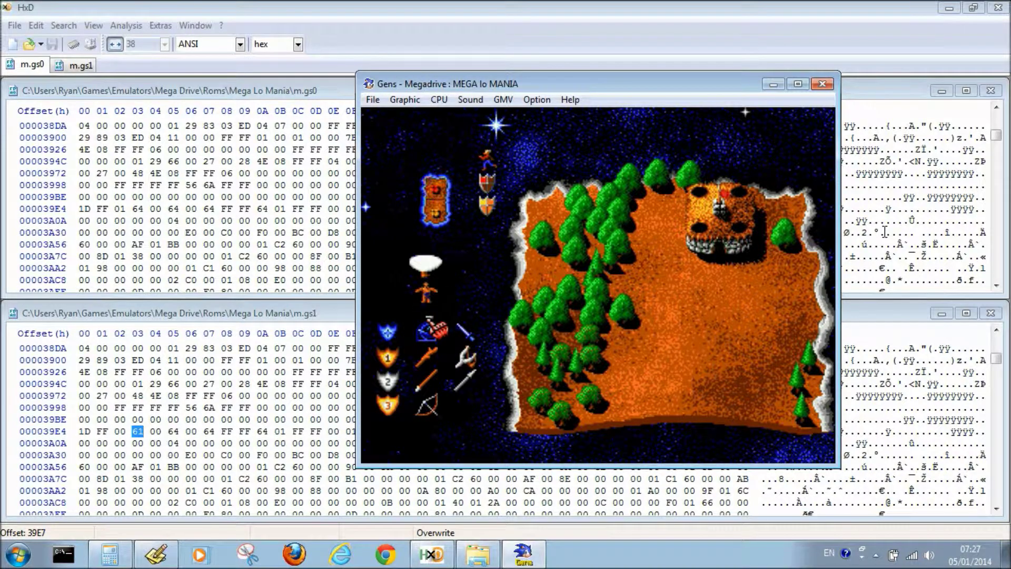
# Step: Form an army of men, arm it with rock weapons, and send it out to conquer Aloha
pyautogui.press('a')
pyautogui.press('a')
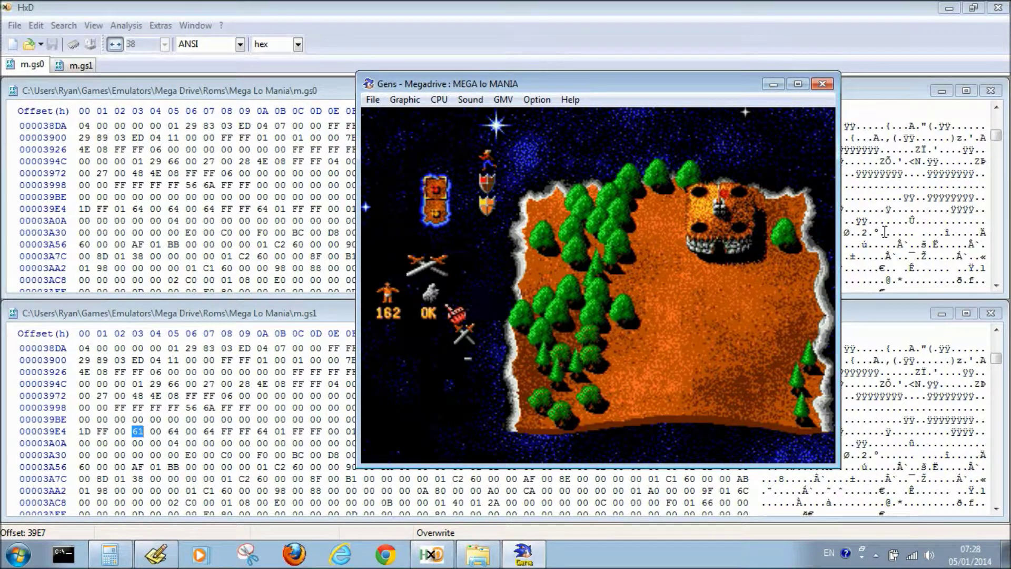
pyautogui.press('Left')
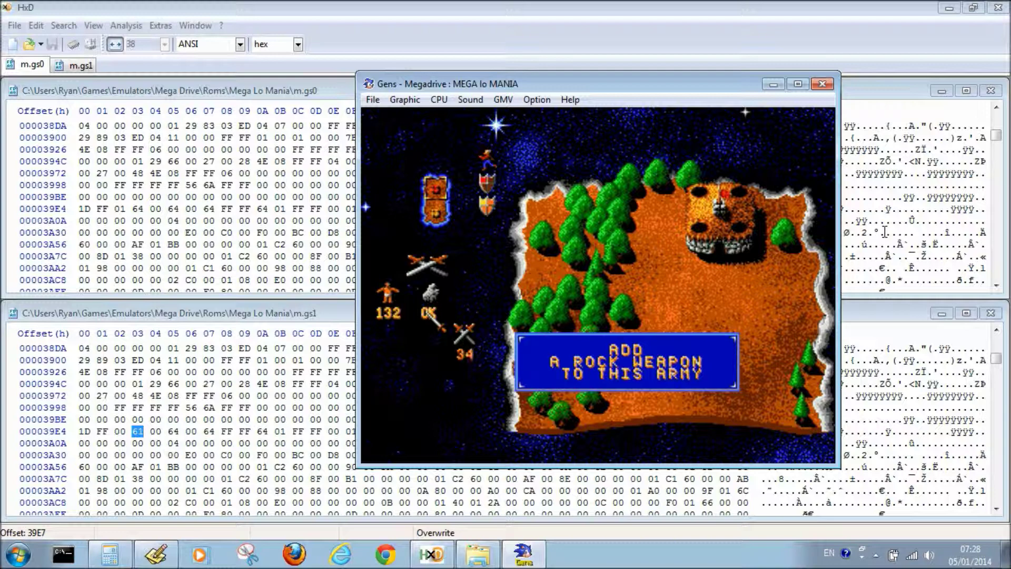
pyautogui.press('a')
pyautogui.press('Up')
pyautogui.press('Up')
pyautogui.press('a')
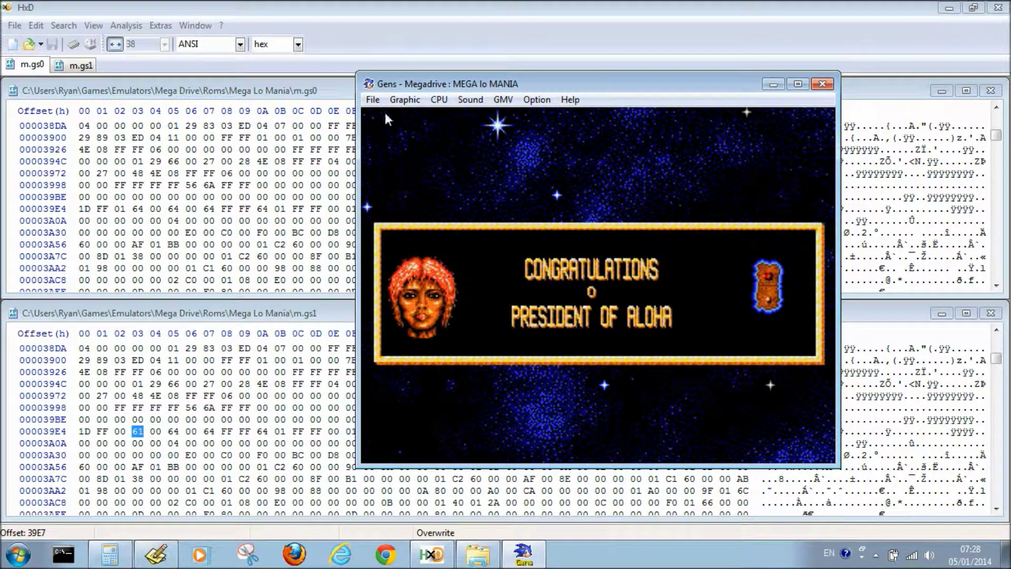
# Step: Close the Mega Lo Mania ROM in Gens
pyautogui.click(373, 100)
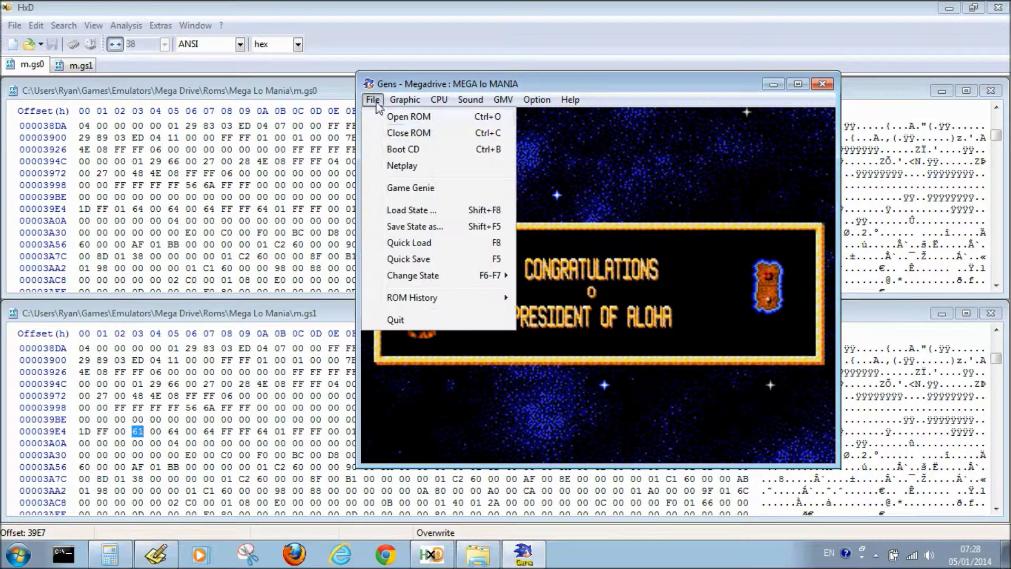
pyautogui.click(392, 134)
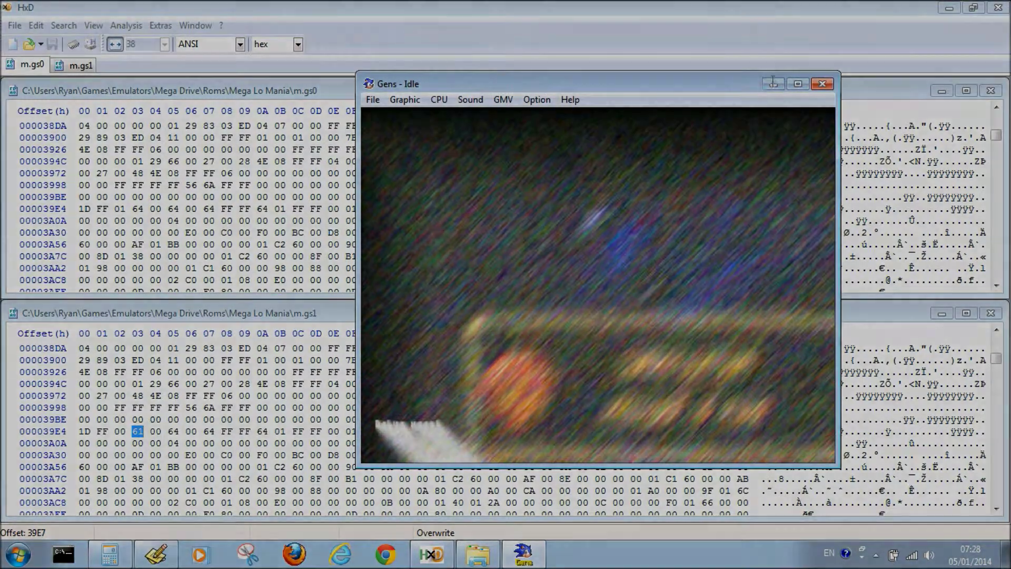
pyautogui.click(772, 83)
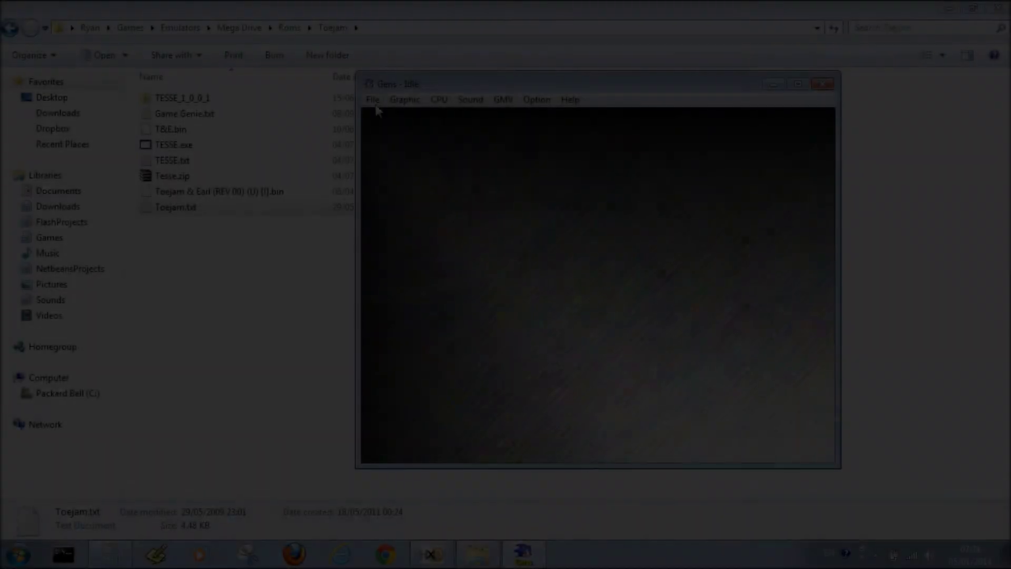
# Step: Open the ROM Toejam & Earl (REV 00) (U) [!].bin from the Roms > Toejam folder in Gens
pyautogui.click(373, 100)
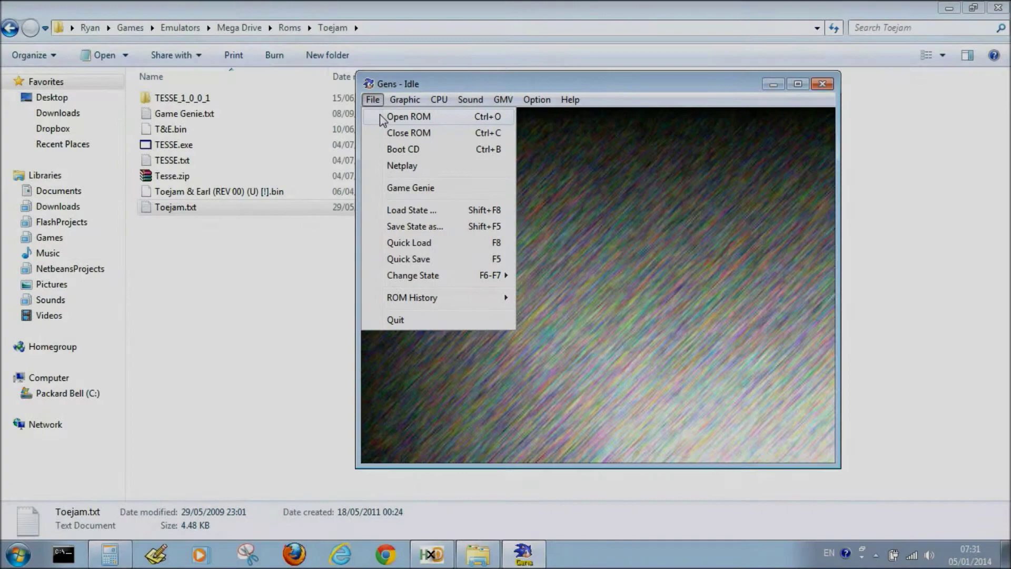
pyautogui.click(380, 115)
pyautogui.click(519, 141)
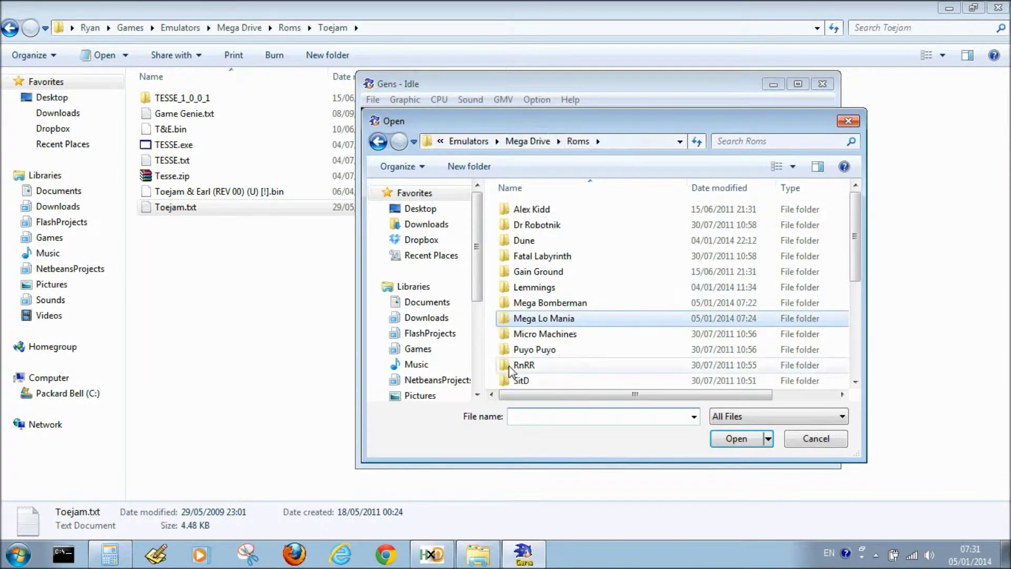
pyautogui.click(523, 352)
pyautogui.scroll(-2, 524, 358)
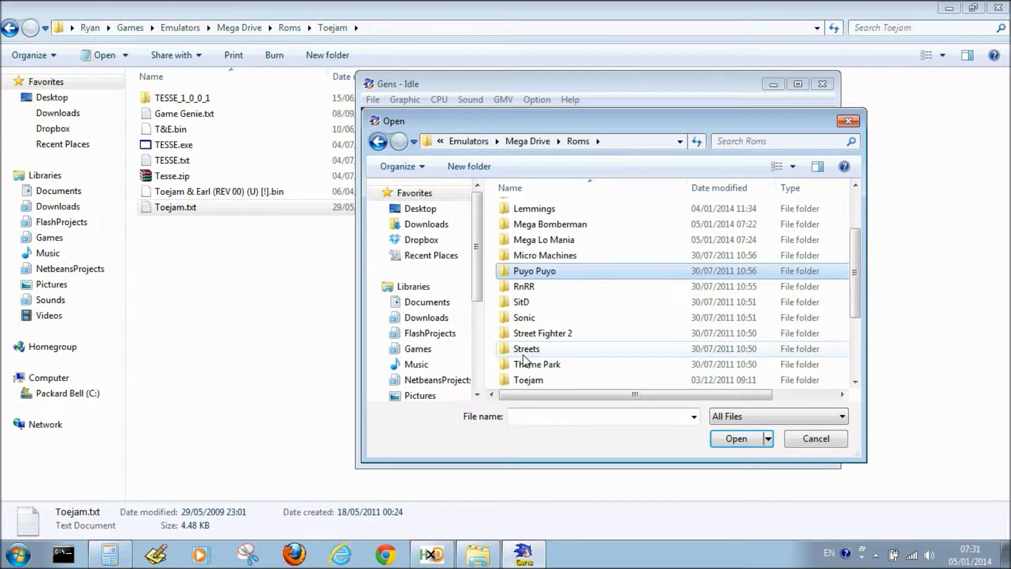
pyautogui.doubleClick(526, 378)
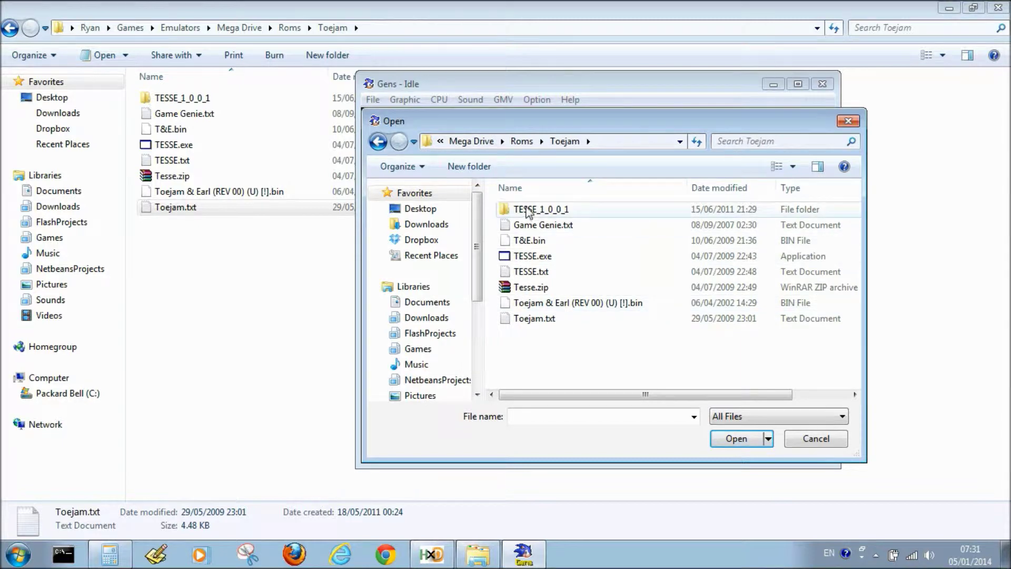
pyautogui.click(532, 305)
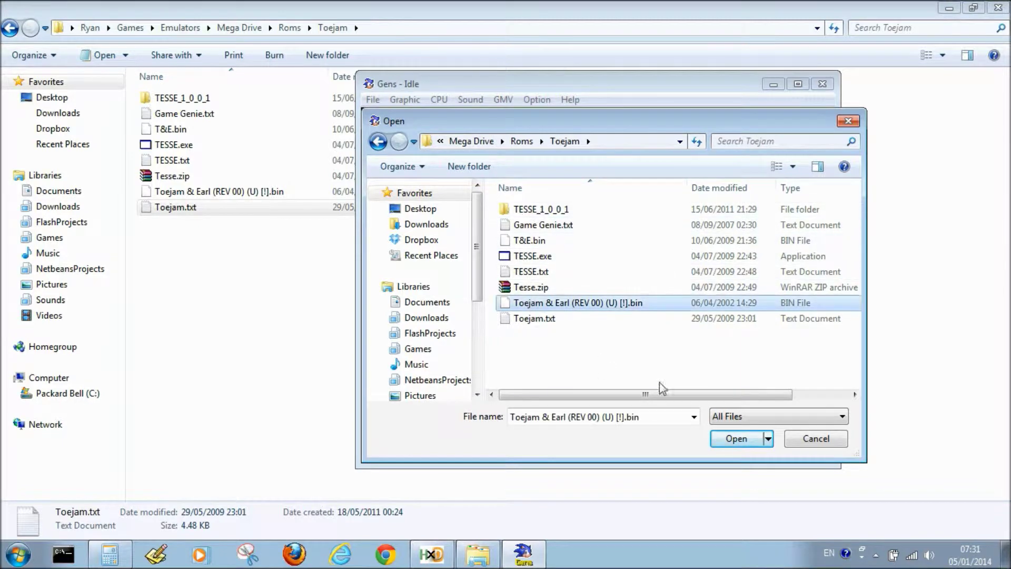
pyautogui.click(734, 438)
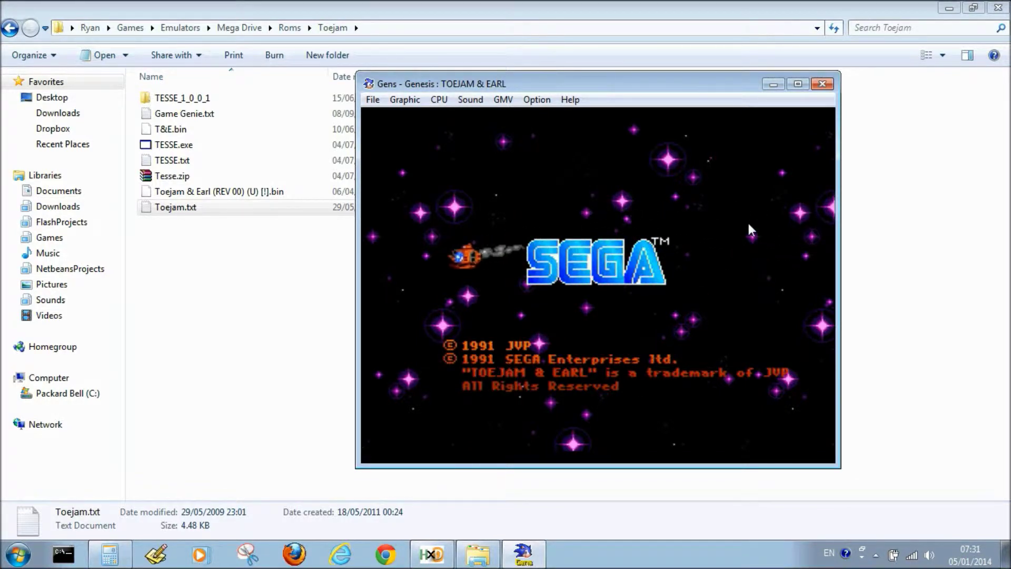
# Step: Start a new one-player game as Toejam in a random world and check the starting presents inventory
pyautogui.press('Return')
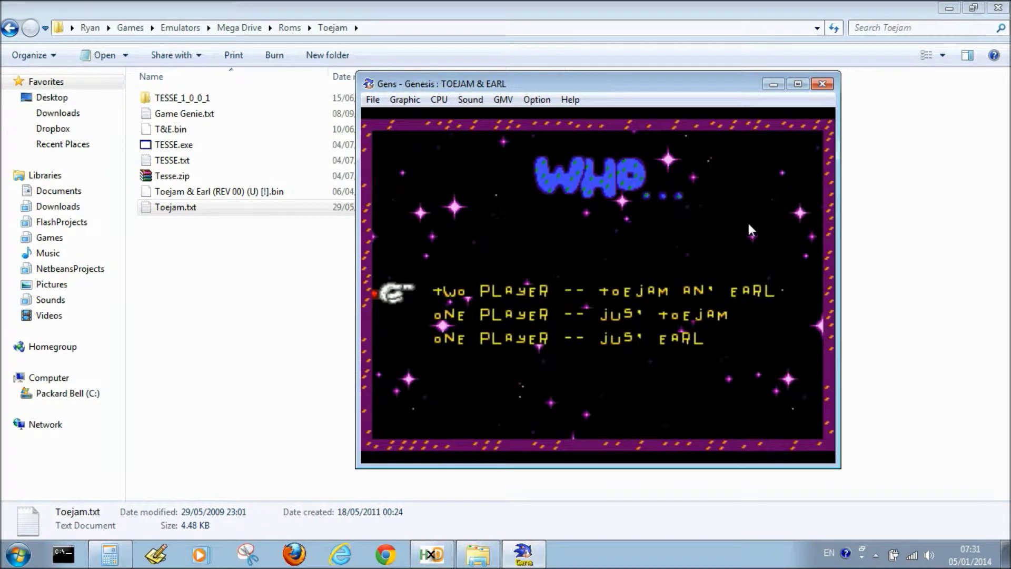
pyautogui.press('Return')
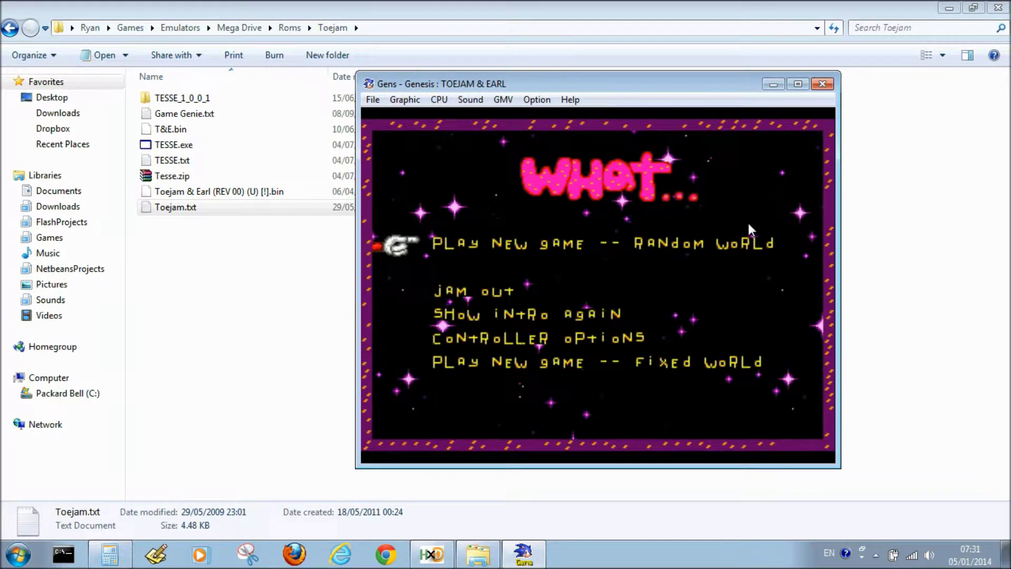
pyautogui.press('Return')
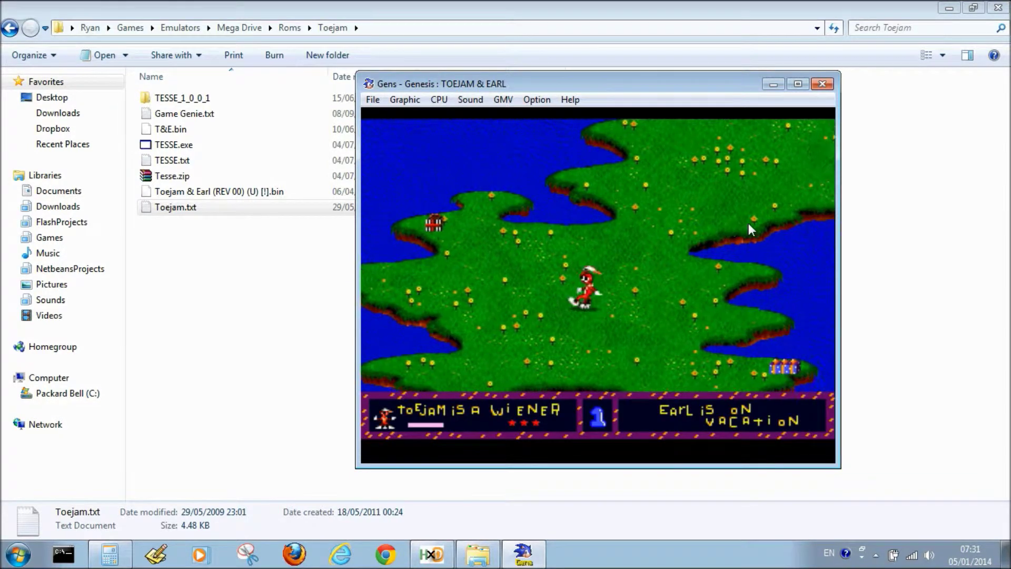
pyautogui.press('a')
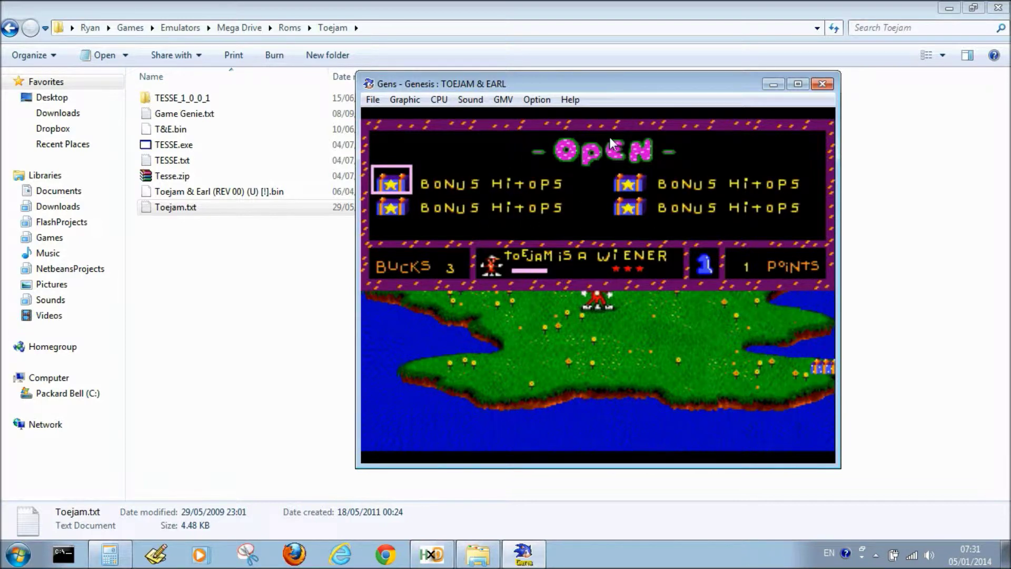
pyautogui.press('a')
# Step: Save the game state as t.gs0 in the Roms > Toejam folder
pyautogui.click(372, 99)
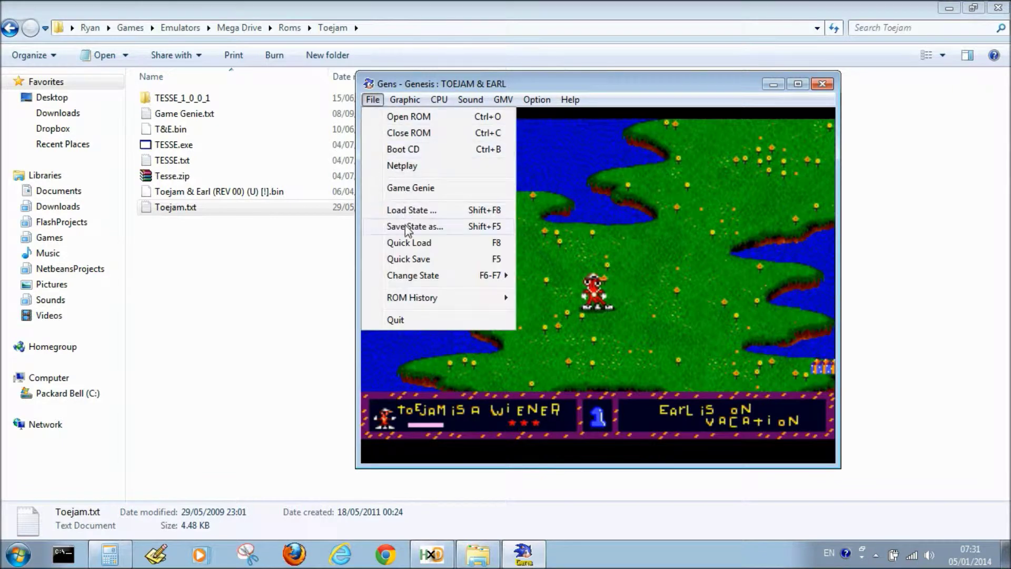
pyautogui.click(407, 227)
pyautogui.click(592, 142)
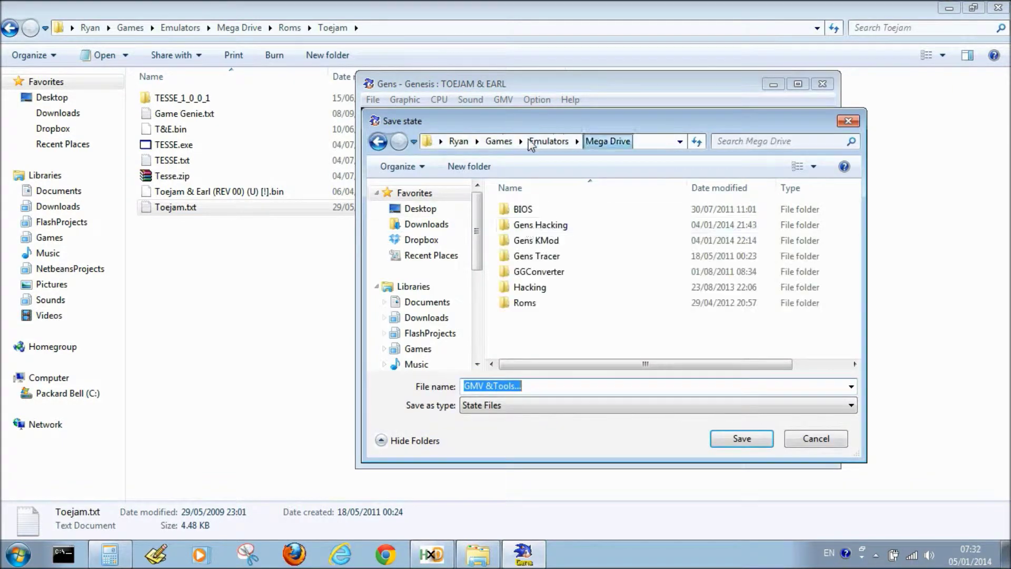
pyautogui.doubleClick(525, 303)
pyautogui.scroll(-5, 530, 316)
pyautogui.click(528, 334)
pyautogui.doubleClick(529, 334)
pyautogui.click(535, 389)
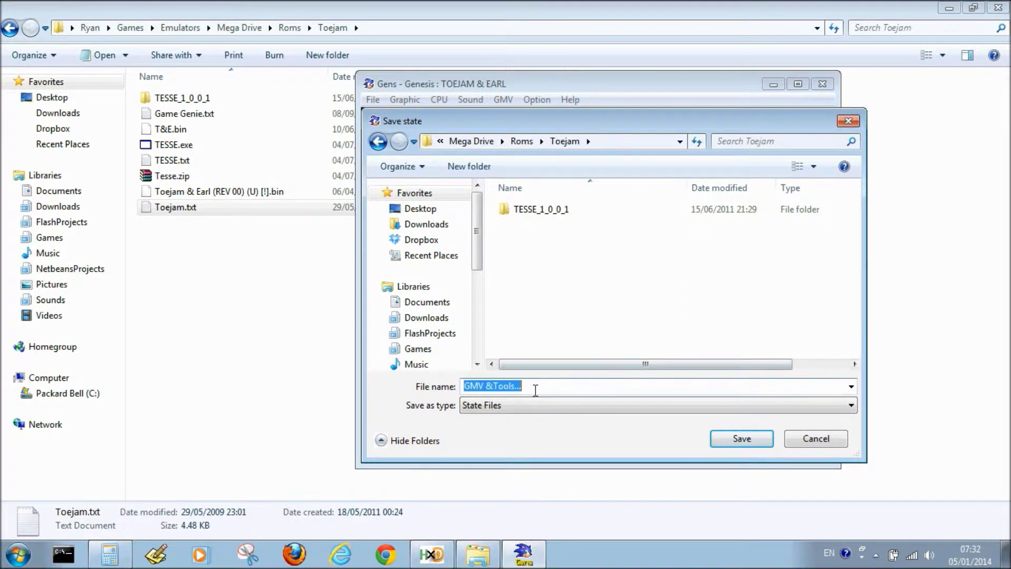
pyautogui.write('t.')
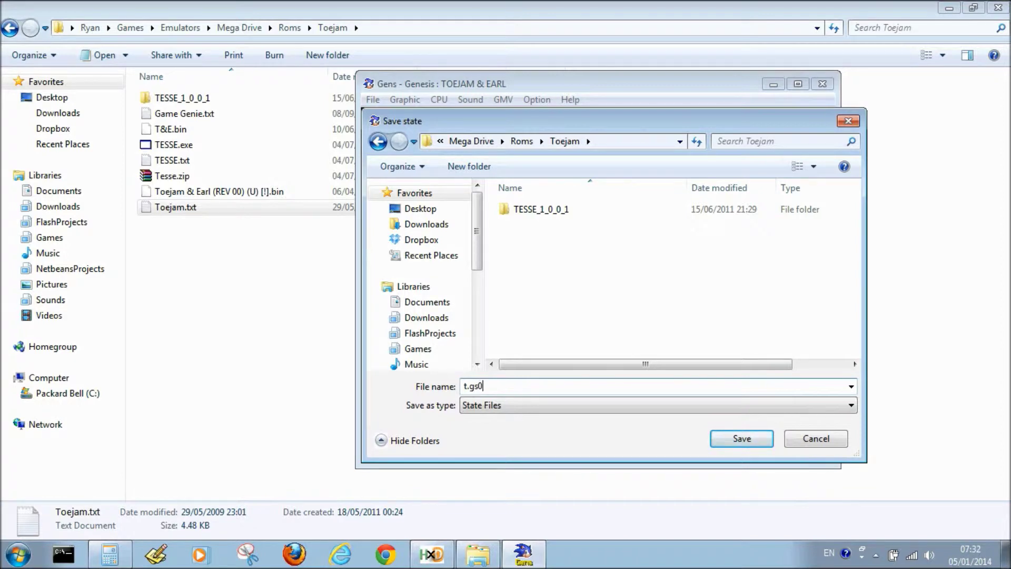
pyautogui.write('gs0')
pyautogui.click(740, 438)
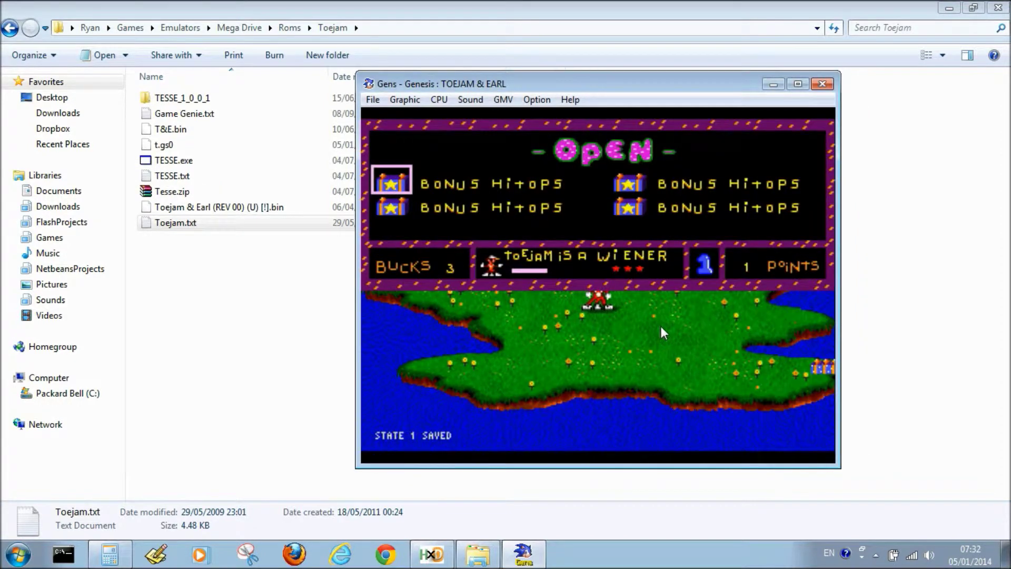
# Step: Use up one Bonus Hitops present and check the remaining presents in the inventory
pyautogui.press('a')
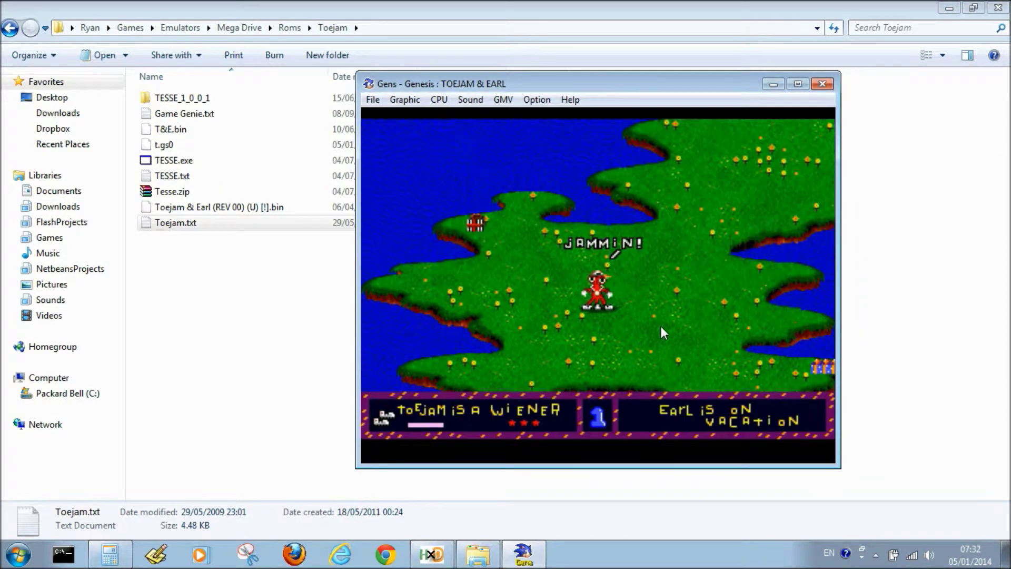
pyautogui.press('a')
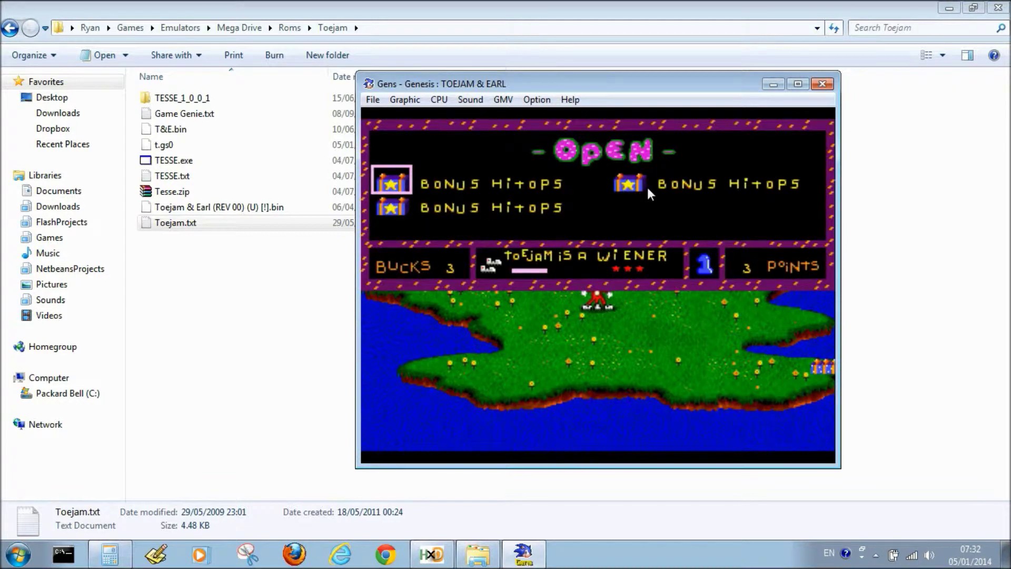
pyautogui.press('a')
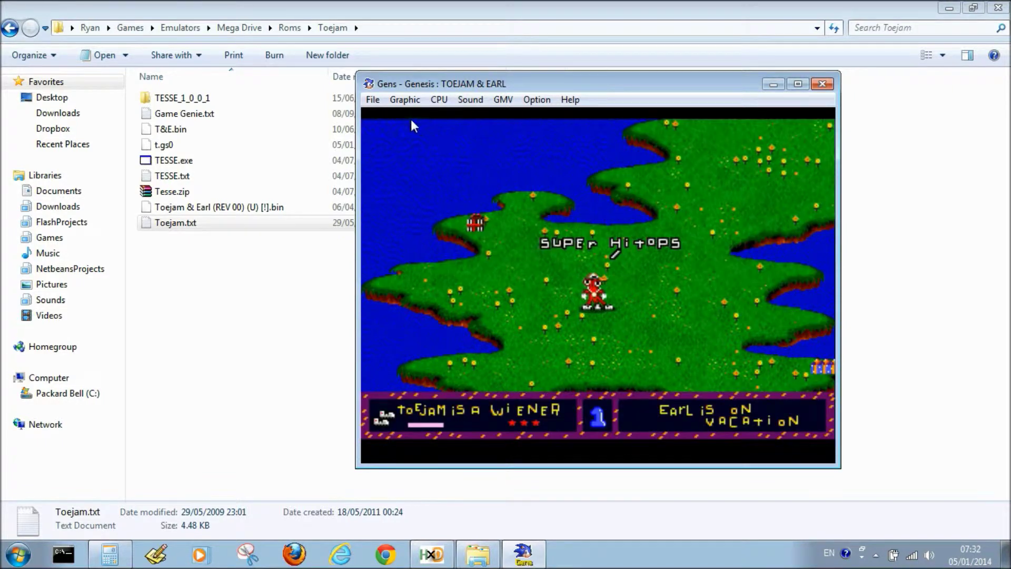
# Step: Save the game state as t.gs1 in the Roms > Toejam folder and pause the game
pyautogui.click(372, 99)
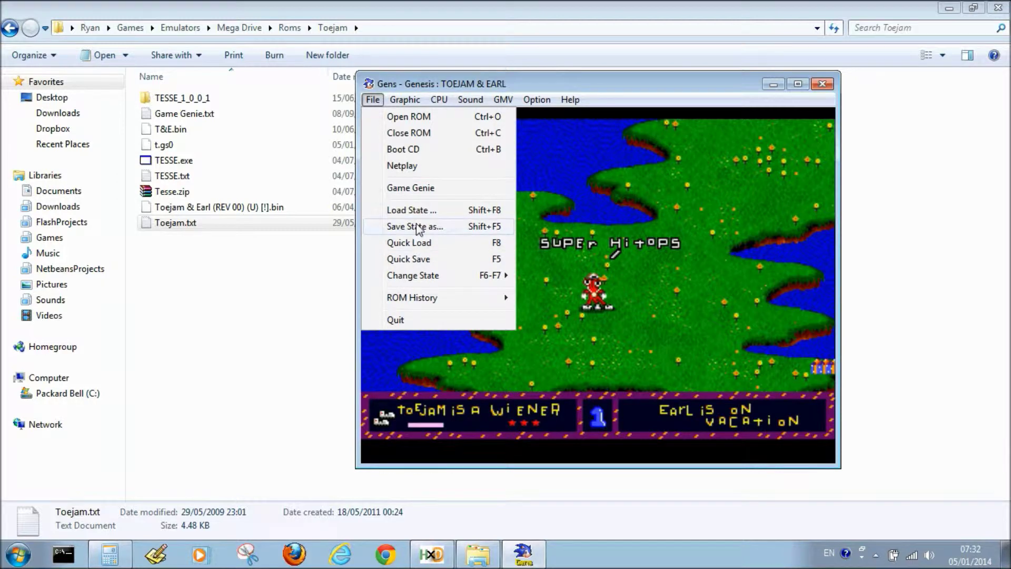
pyautogui.click(416, 225)
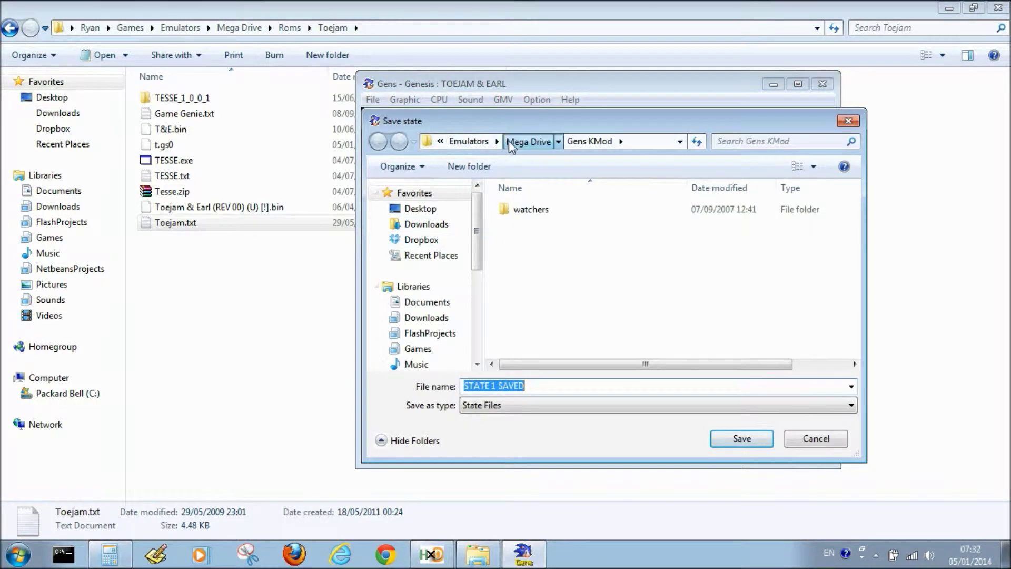
pyautogui.click(527, 141)
pyautogui.doubleClick(517, 304)
pyautogui.scroll(-3, 518, 310)
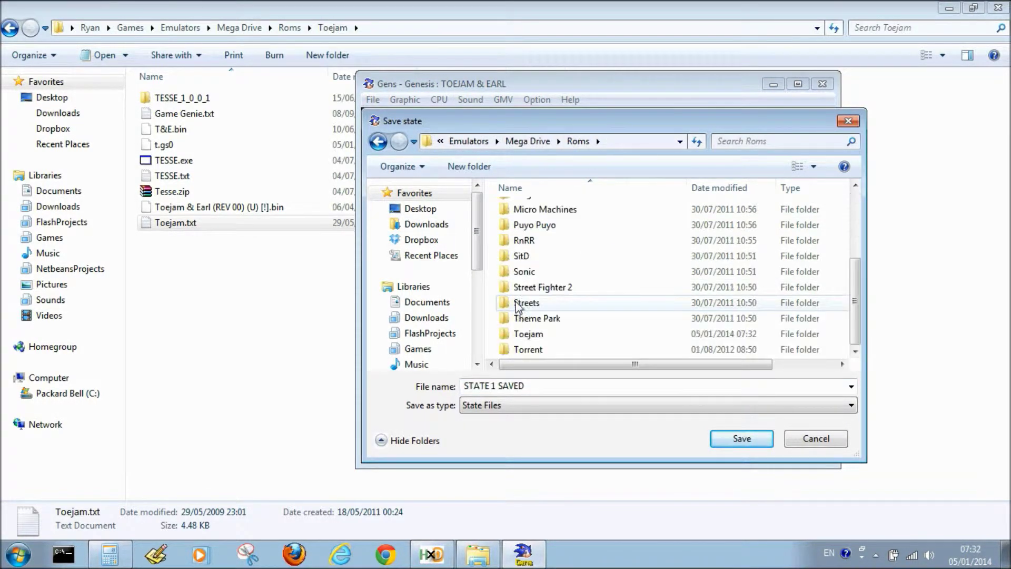
pyautogui.doubleClick(522, 334)
pyautogui.click(517, 227)
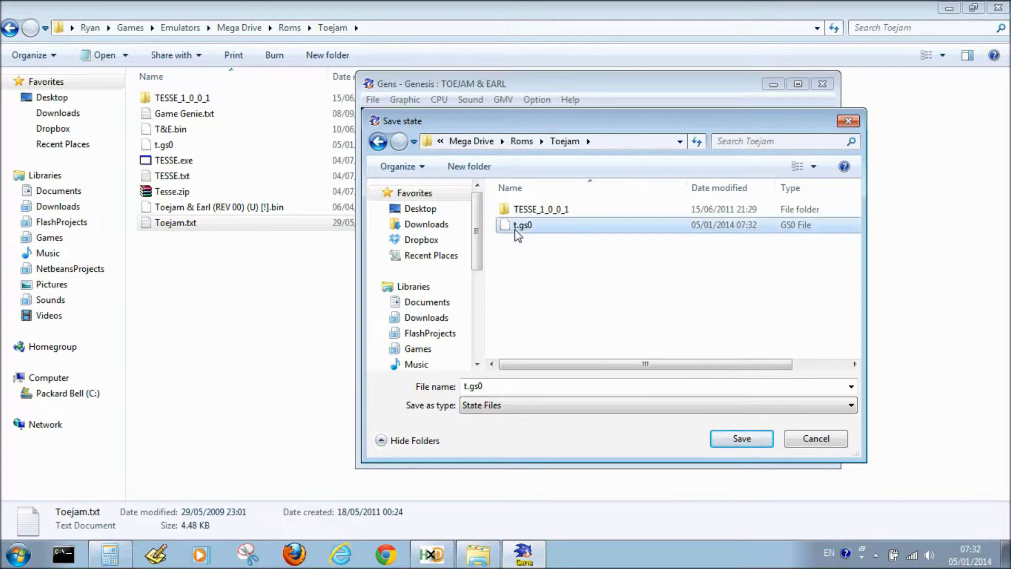
pyautogui.click(575, 386)
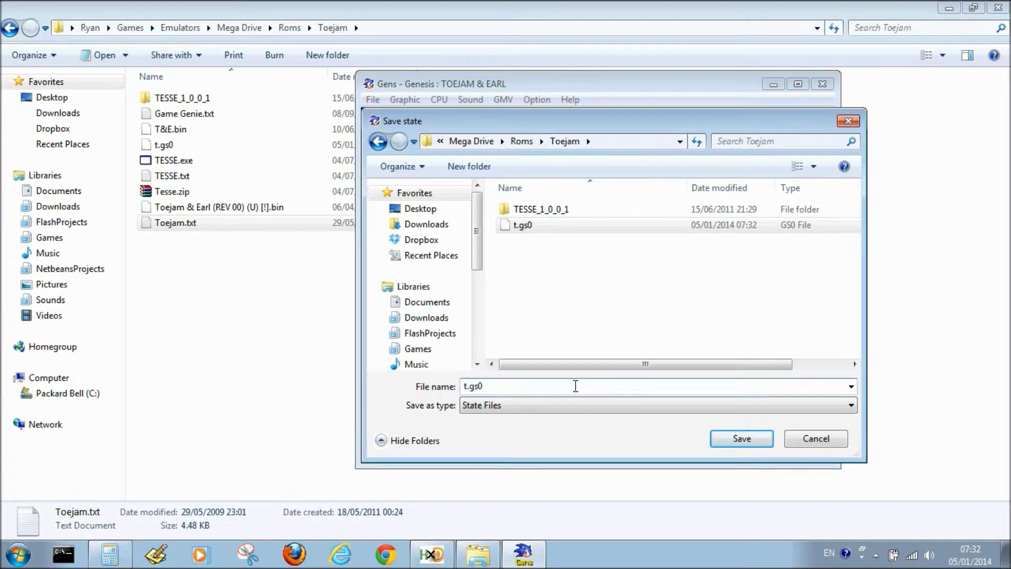
pyautogui.press('BackSpace')
pyautogui.write('1')
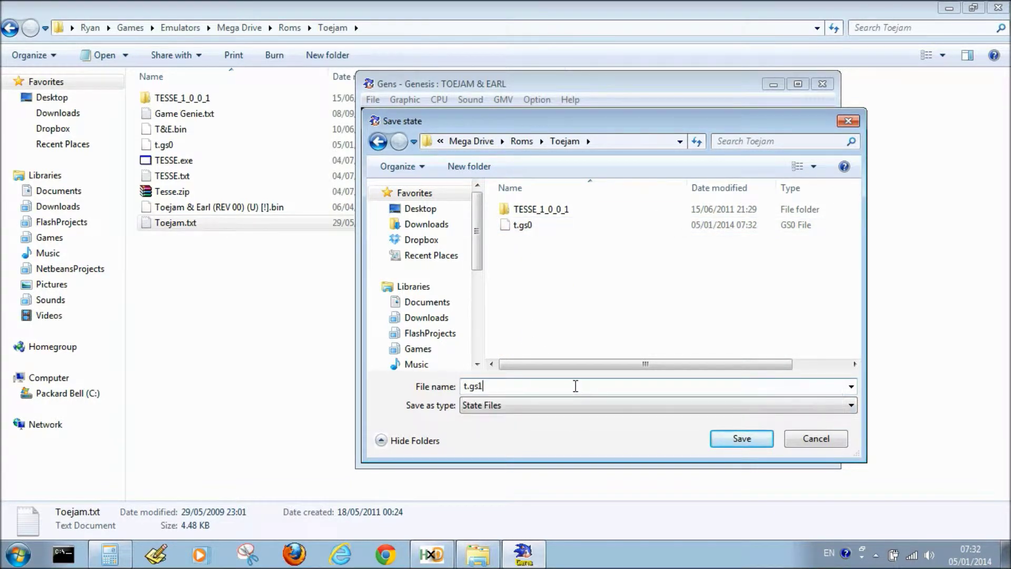
pyautogui.click(740, 439)
pyautogui.press('Return')
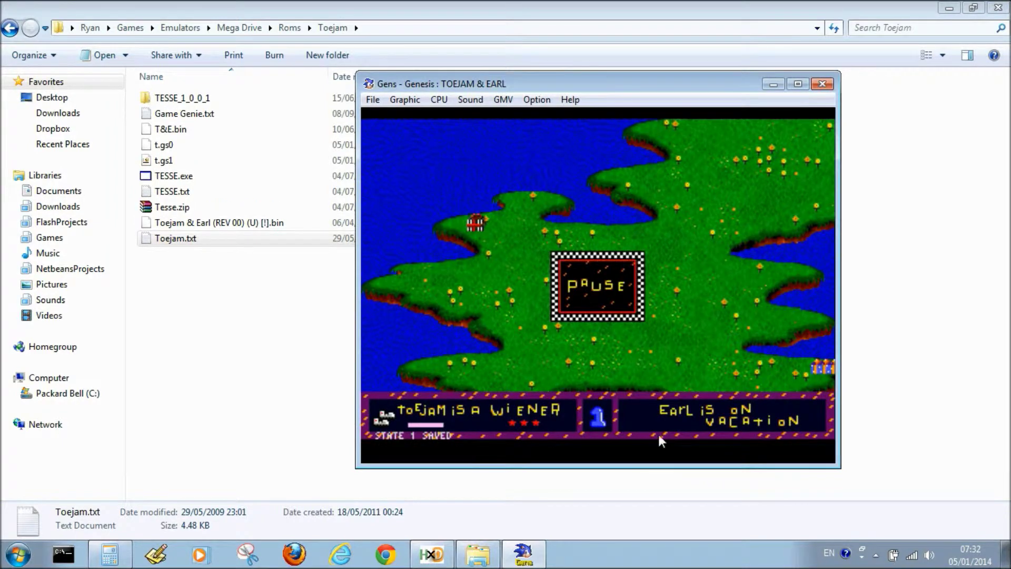
# Step: Open the save states t.gs0 and t.gs1 together from the Toejam folder in HxD
pyautogui.click(173, 176)
pyautogui.click(165, 147)
pyautogui.keyDown('ctrl'); pyautogui.click(162, 161); pyautogui.keyUp('ctrl')
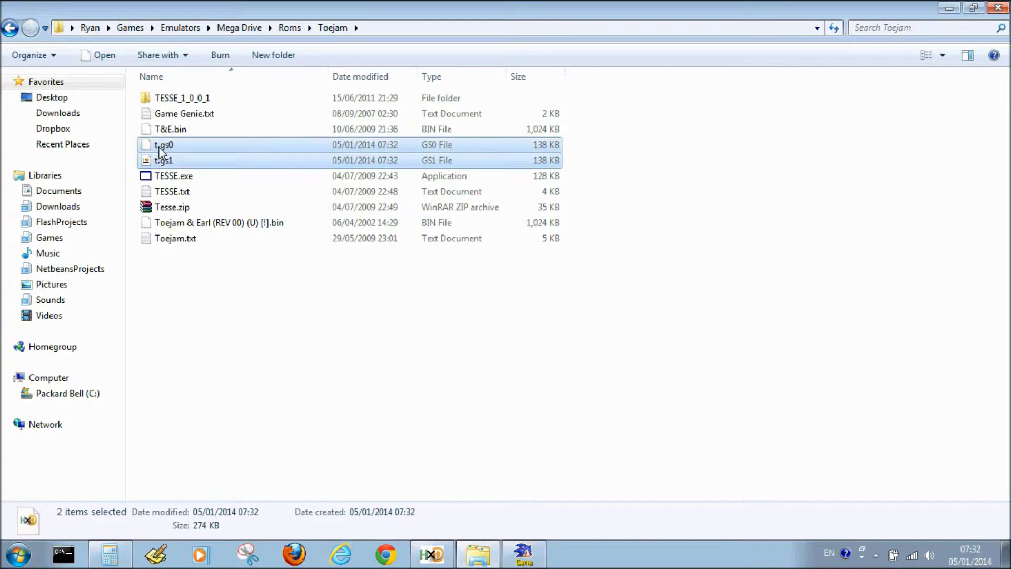
pyautogui.press('Return')
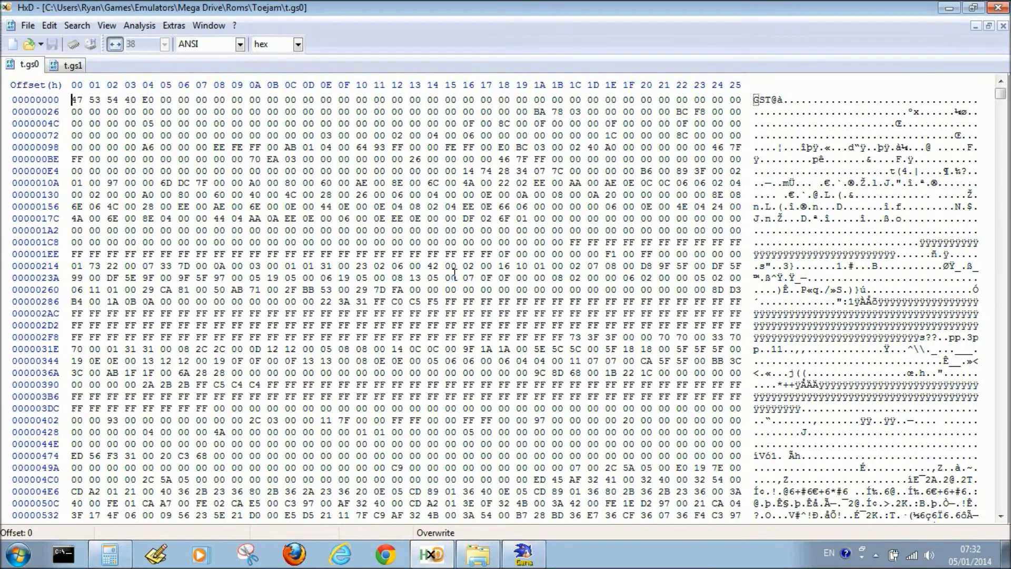
# Step: Run a file comparison of t.gs0 against t.gs1 with the two files tiled one above the other
pyautogui.click(174, 27)
pyautogui.moveTo(153, 70)
pyautogui.click(273, 72)
pyautogui.click(525, 328)
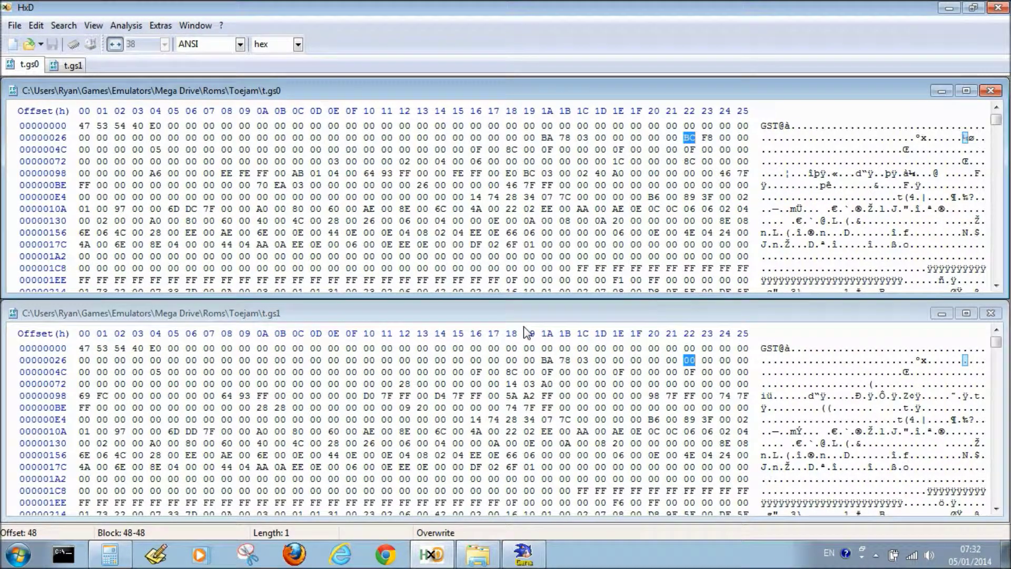
# Step: Go through the differences between t.gs0 and t.gs1 one by one, looking for the bytes that hold the presents
pyautogui.press('F6')
pyautogui.press('F6')
pyautogui.press('F6')
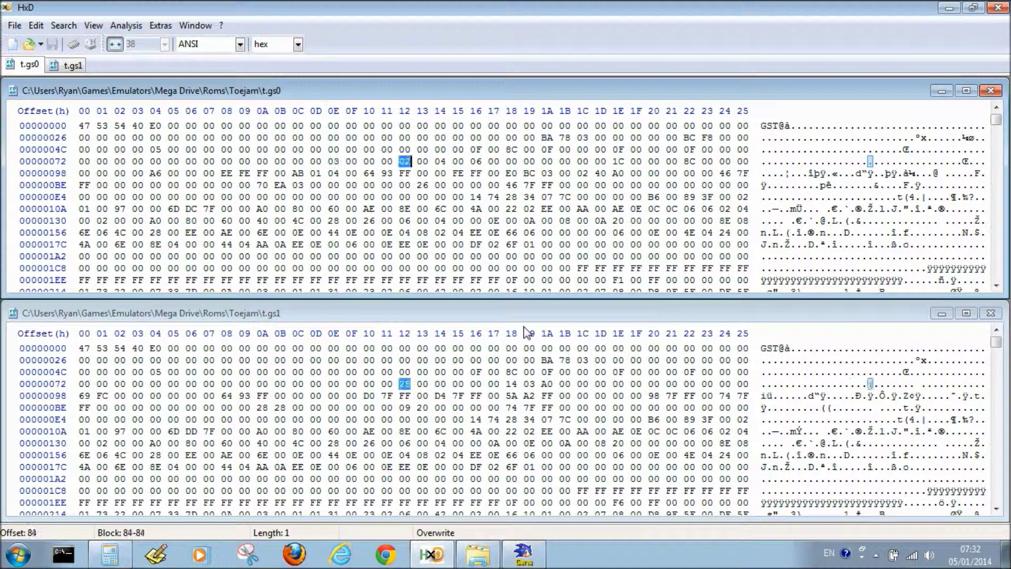
pyautogui.press('F6')
pyautogui.press('F6')
pyautogui.press('F6')
pyautogui.press('F6')
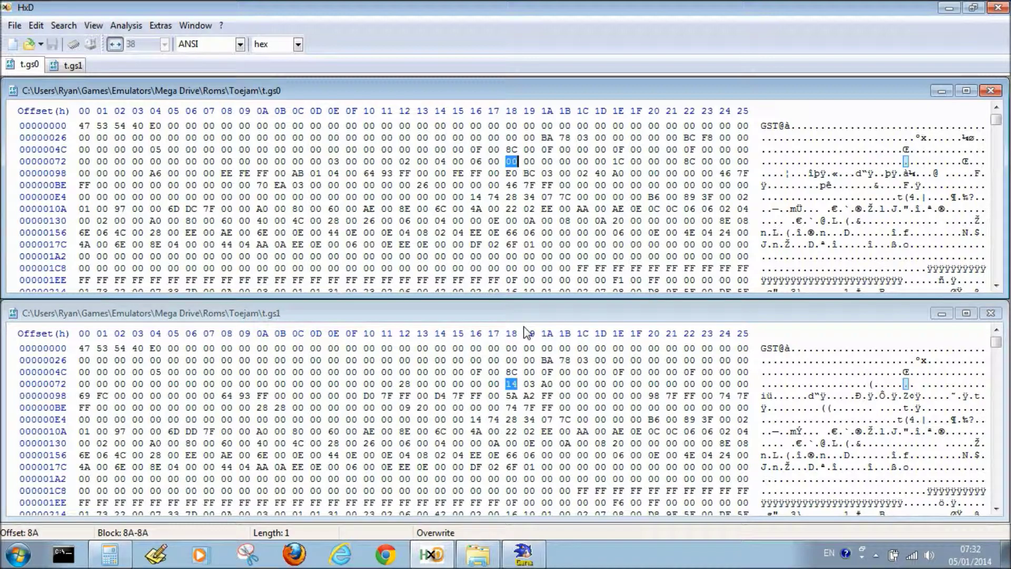
pyautogui.press('F6')
pyautogui.press('F6')
pyautogui.press('F6')
pyautogui.press('F6')
pyautogui.press('F6')
pyautogui.press('F6')
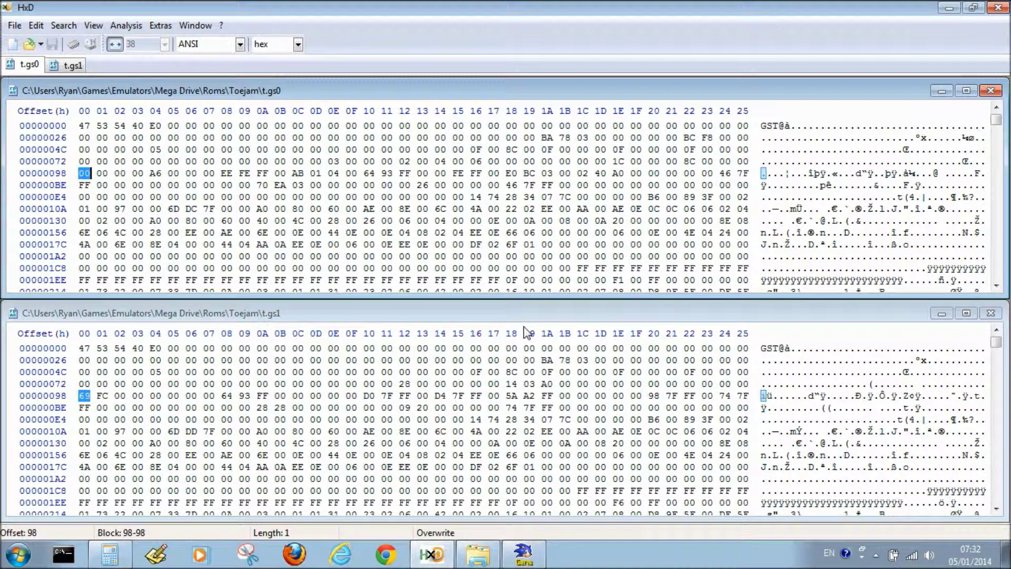
pyautogui.press('F6')
pyautogui.press('F6')
pyautogui.press('F6')
pyautogui.press('F6')
pyautogui.press('F6')
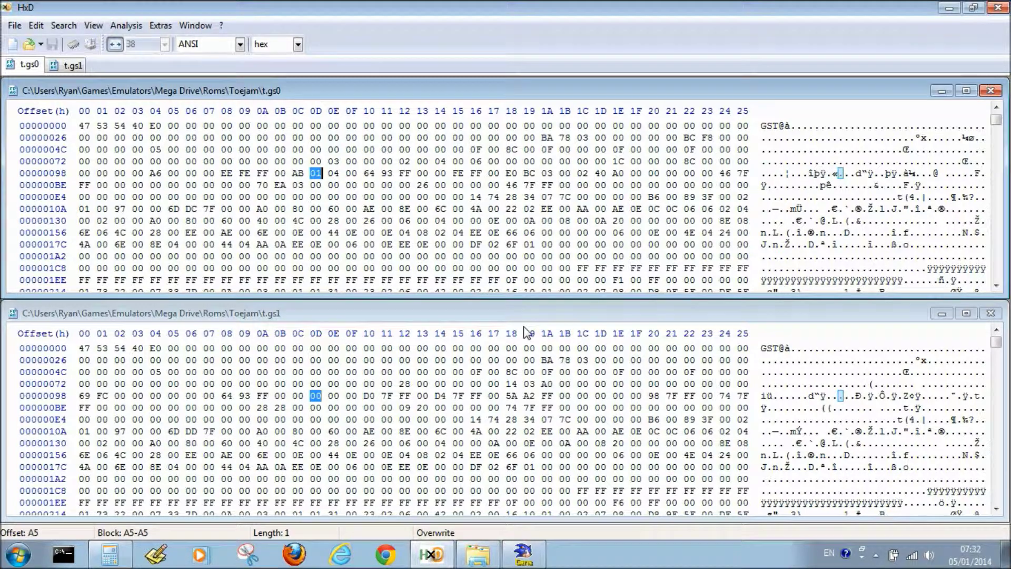
pyautogui.press('F6')
pyautogui.press('F6')
pyautogui.press('F6')
pyautogui.press('F6')
pyautogui.press('F6')
pyautogui.press('F6')
pyautogui.press('F6')
pyautogui.press('F6')
pyautogui.press('F6')
pyautogui.press('F6')
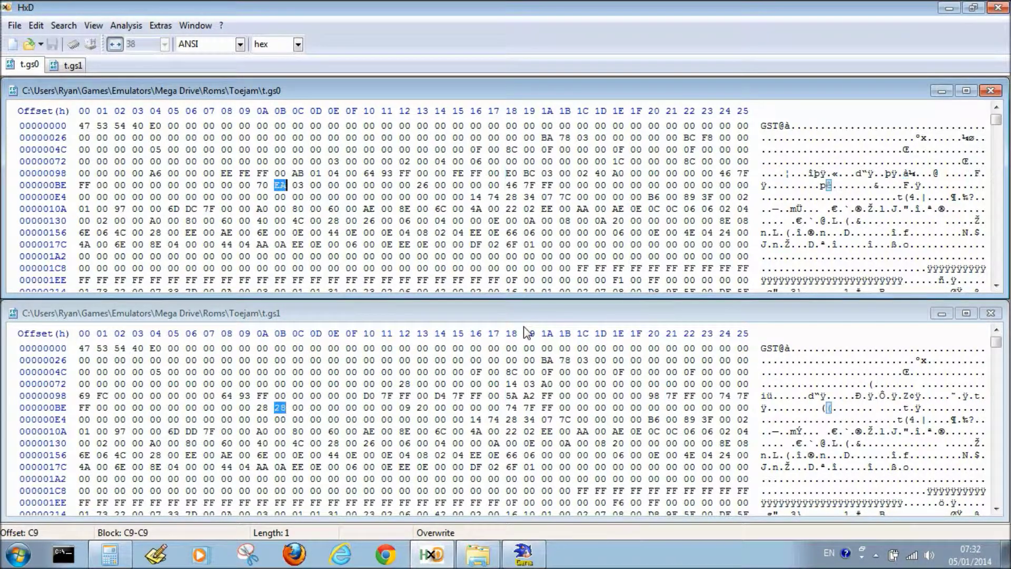
pyautogui.press('F6')
pyautogui.press('F6')
pyautogui.press('F6')
pyautogui.press('F6')
pyautogui.press('F6')
pyautogui.press('F6')
pyautogui.press('F6')
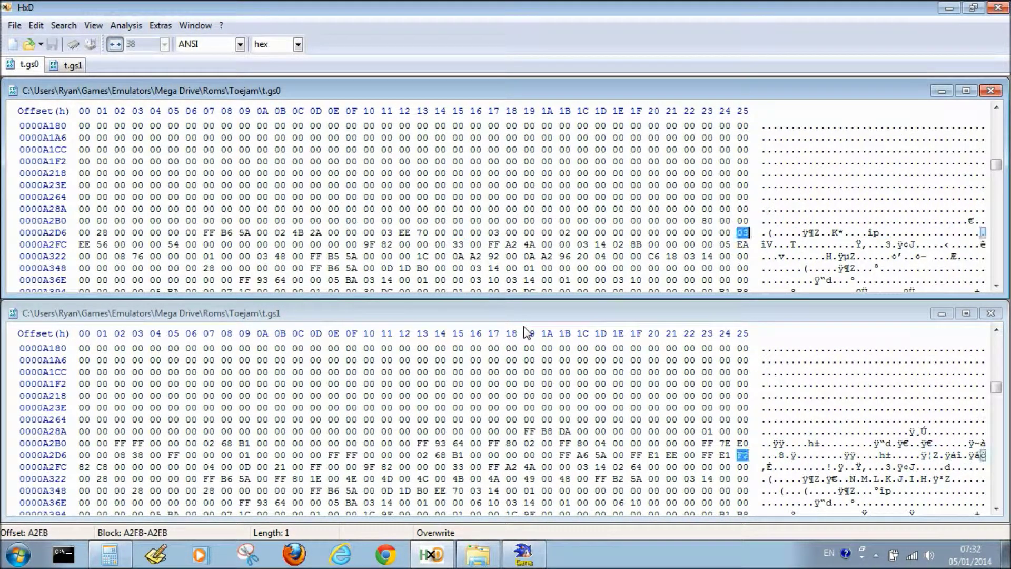
pyautogui.press('F6')
pyautogui.press('F6')
pyautogui.press('F6')
pyautogui.press('F6')
pyautogui.press('F6')
pyautogui.press('F6')
pyautogui.press('F6')
pyautogui.press('F6')
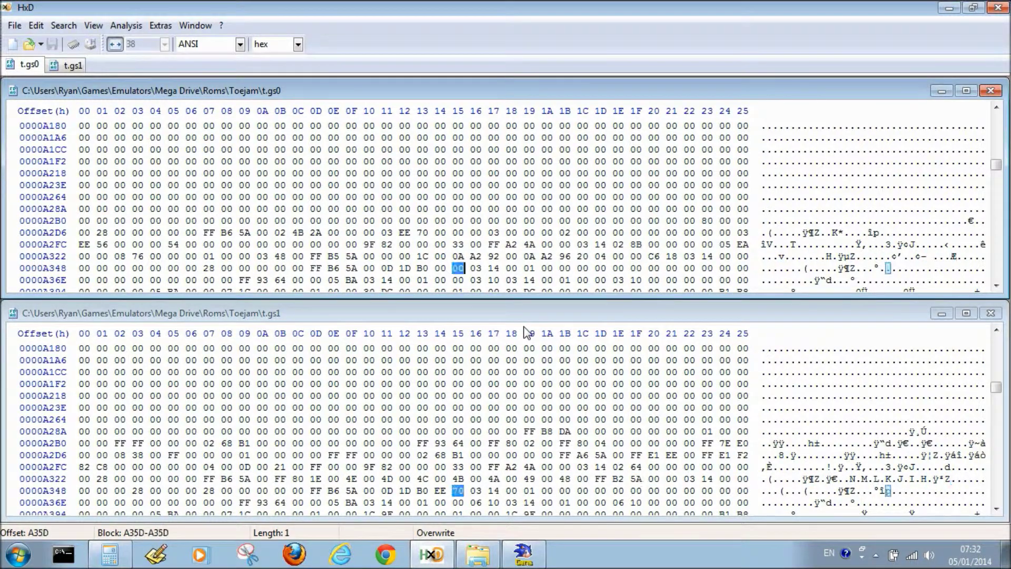
pyautogui.press('F6')
pyautogui.press('F6')
pyautogui.press('F6')
pyautogui.press('F6')
pyautogui.press('F6')
pyautogui.press('F6')
pyautogui.press('F6')
pyautogui.press('F6')
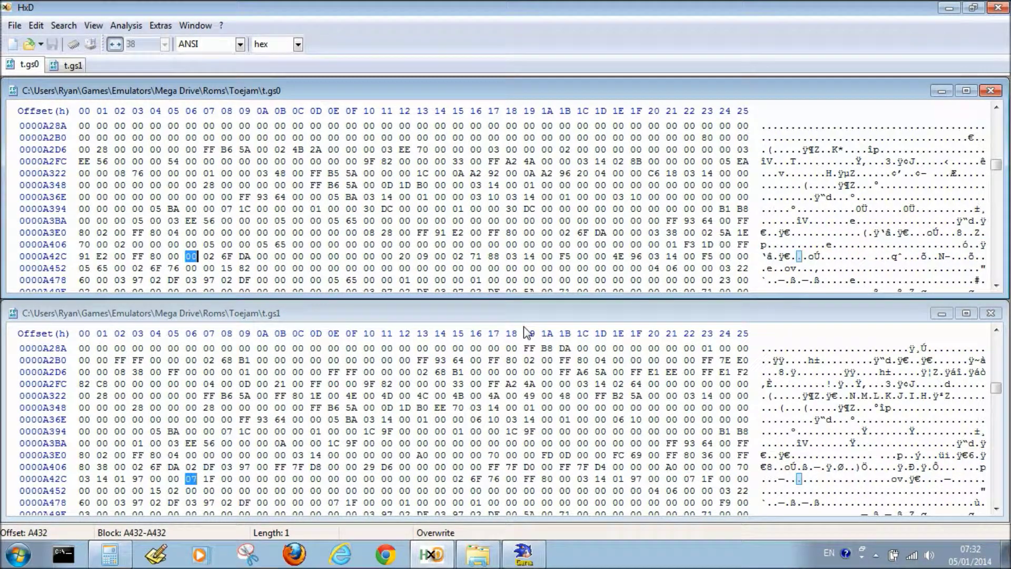
pyautogui.press('F6')
pyautogui.press('F6')
pyautogui.press('F6')
pyautogui.press('F6')
pyautogui.press('F6')
pyautogui.press('F6')
pyautogui.press('F6')
pyautogui.press('F6')
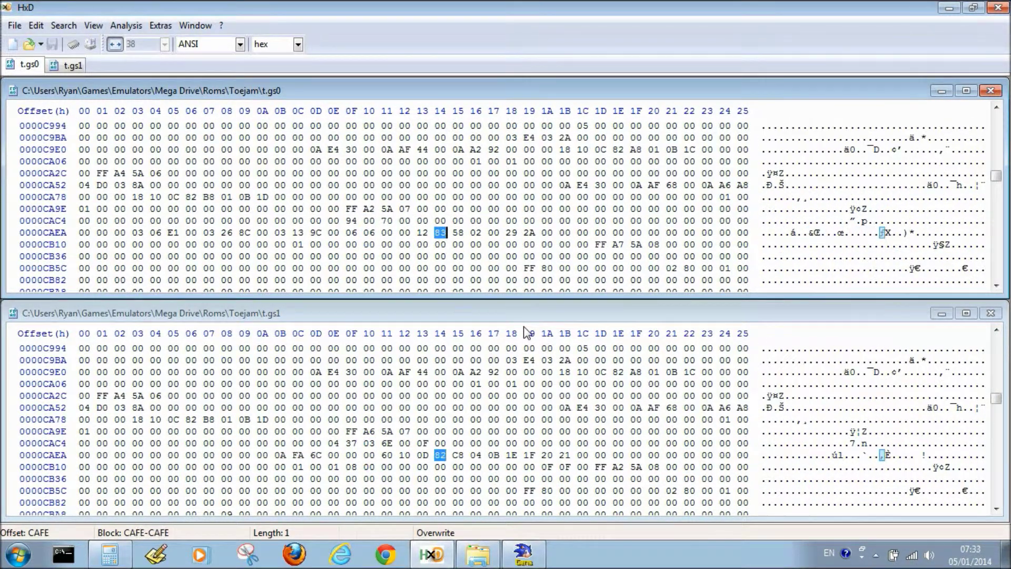
pyautogui.press('F6')
pyautogui.press('F6')
pyautogui.press('F6')
pyautogui.press('F6')
pyautogui.press('F6')
pyautogui.press('F6')
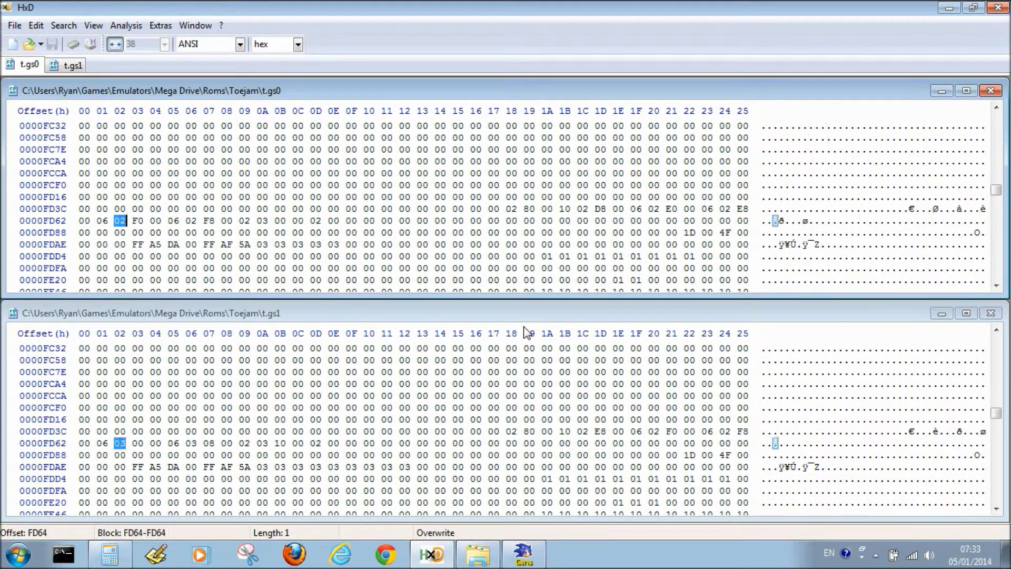
# Step: Locate the difference at offset FF3D and select bytes FF3A to FF3D in both t.gs0 and t.gs1
pyautogui.hotkey('shift', 'F6')
pyautogui.hotkey('shift', 'F6')
pyautogui.hotkey('shift', 'F6')
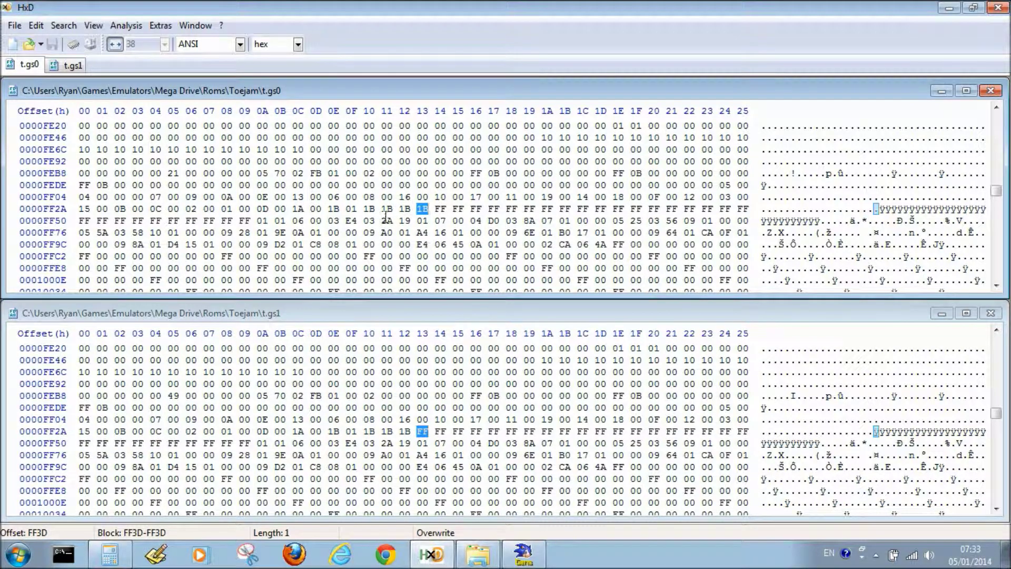
pyautogui.moveTo(369, 209); pyautogui.dragTo(425, 210)
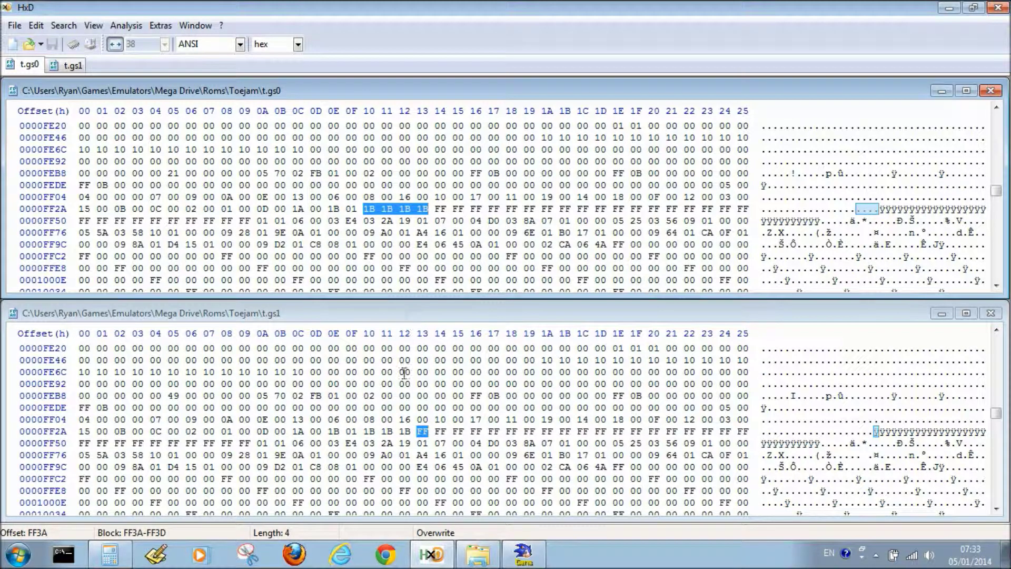
pyautogui.moveTo(369, 431); pyautogui.dragTo(427, 429)
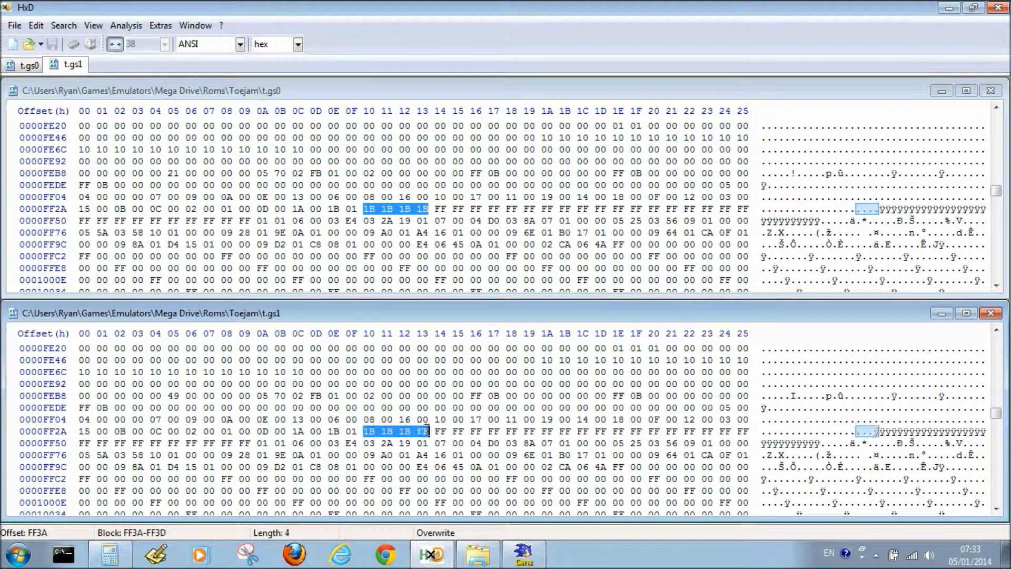
# Step: Mark the whole presents inventory block, bytes FF3A to FF59, in both t.gs1 and t.gs0
pyautogui.keyDown('shift'); pyautogui.click(250, 444); pyautogui.keyUp('shift')
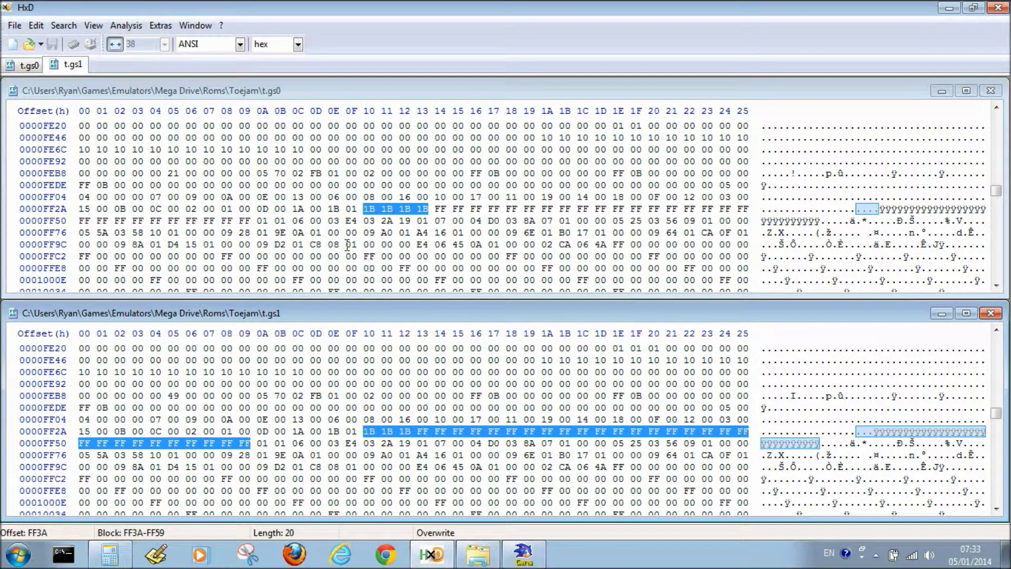
pyautogui.keyDown('shift'); pyautogui.click(251, 220); pyautogui.keyUp('shift')
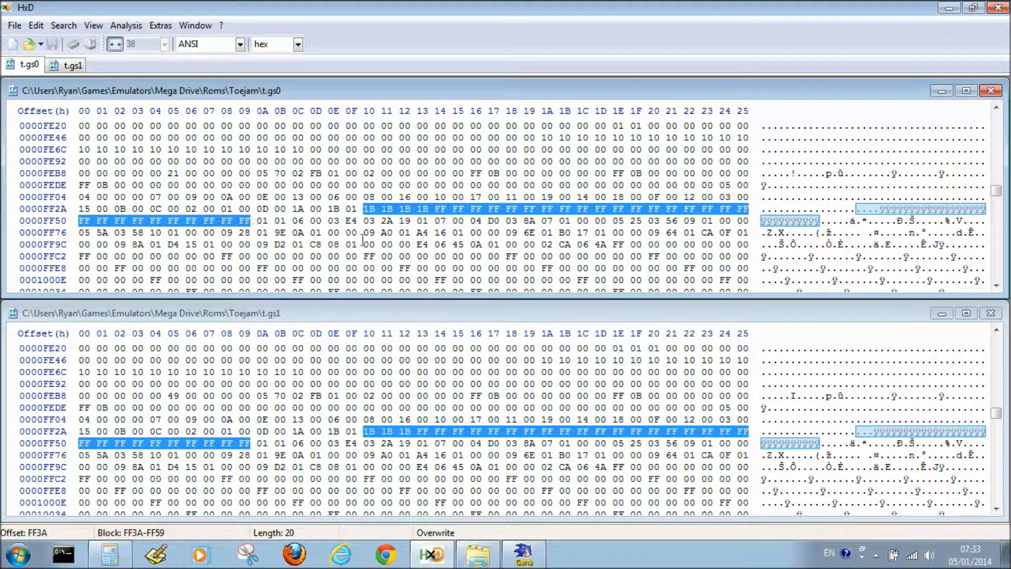
pyautogui.click(434, 211)
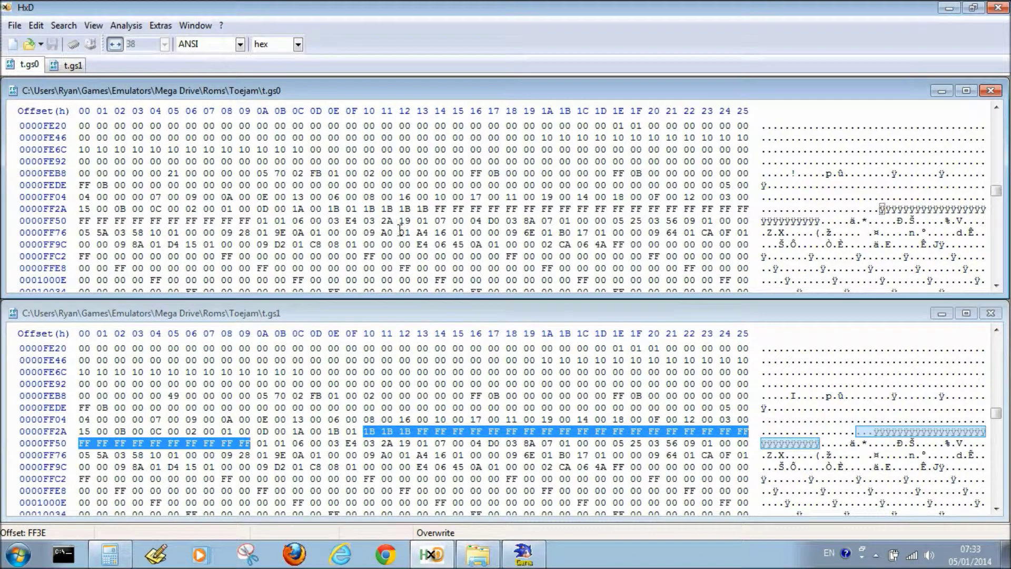
# Step: Set the byte at offset FF3D in t.gs1 to 1B and save the file
pyautogui.click(370, 432)
pyautogui.press('Right')
pyautogui.press('Right')
pyautogui.press('Right')
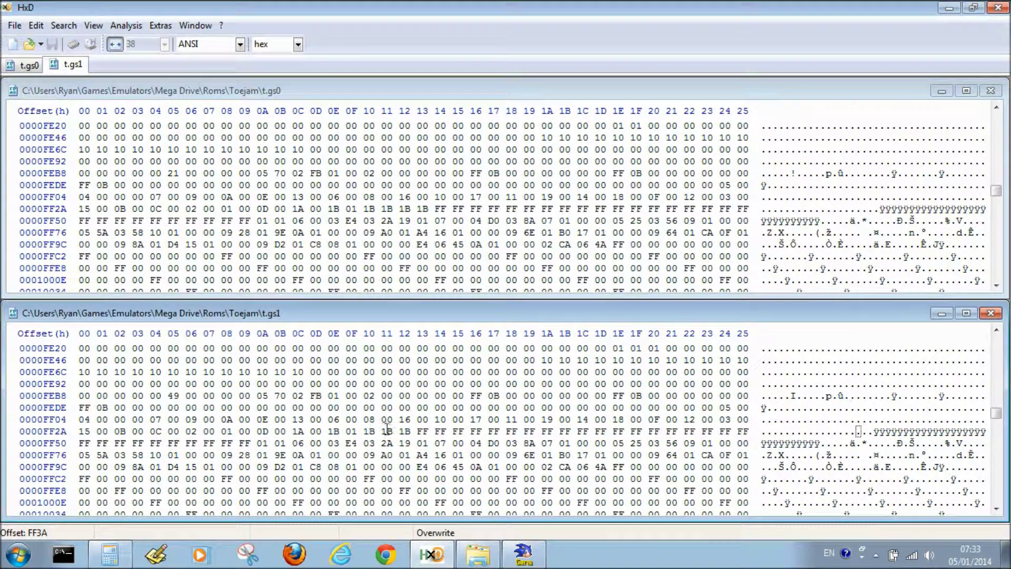
pyautogui.write('1b')
pyautogui.hotkey('ctrl', 's')
# Step: Switch to Gens and load the edited save state t.gs1 from the Roms\Toejam folder
pyautogui.click(523, 553)
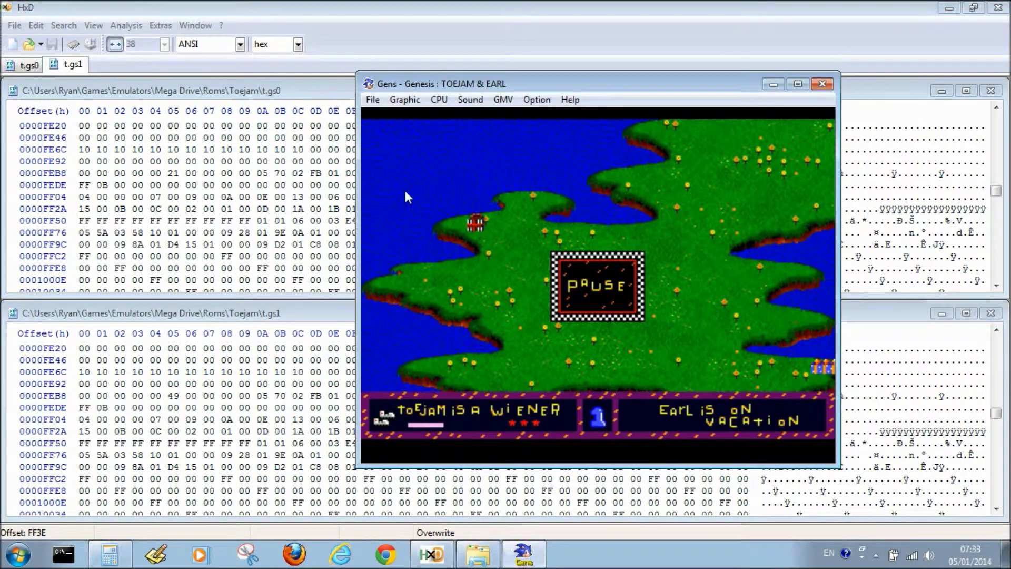
pyautogui.click(372, 100)
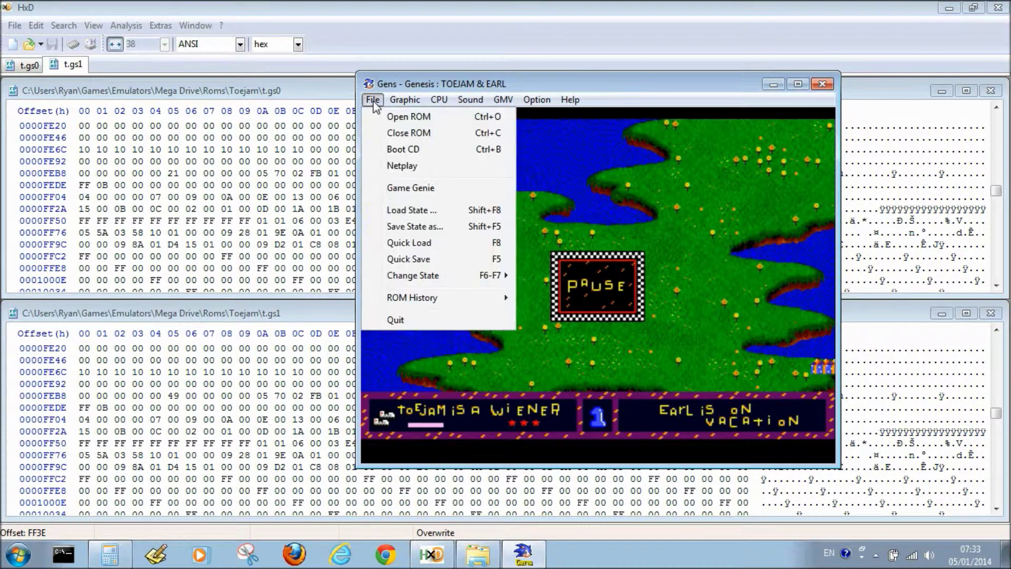
pyautogui.click(414, 214)
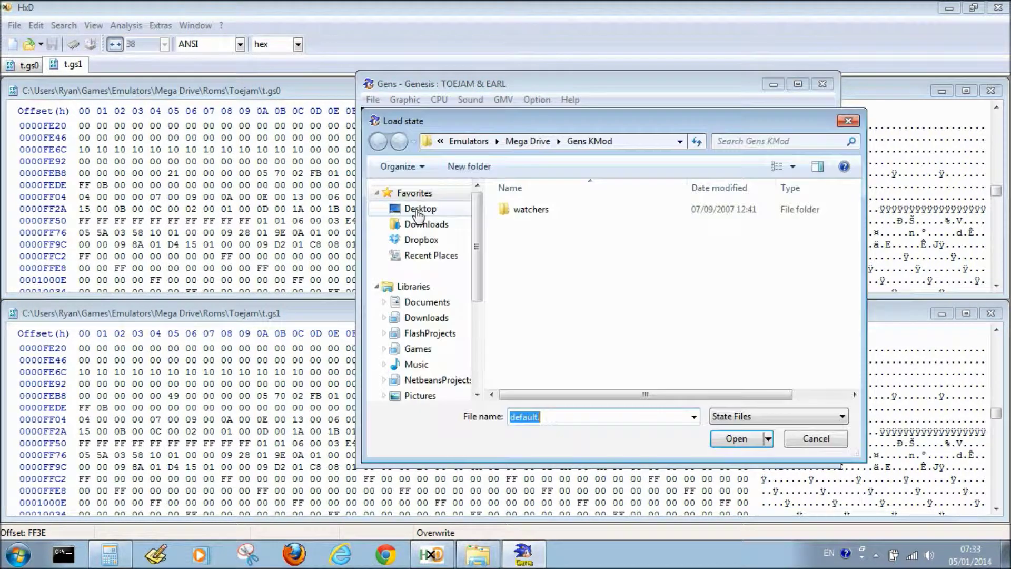
pyautogui.click(520, 139)
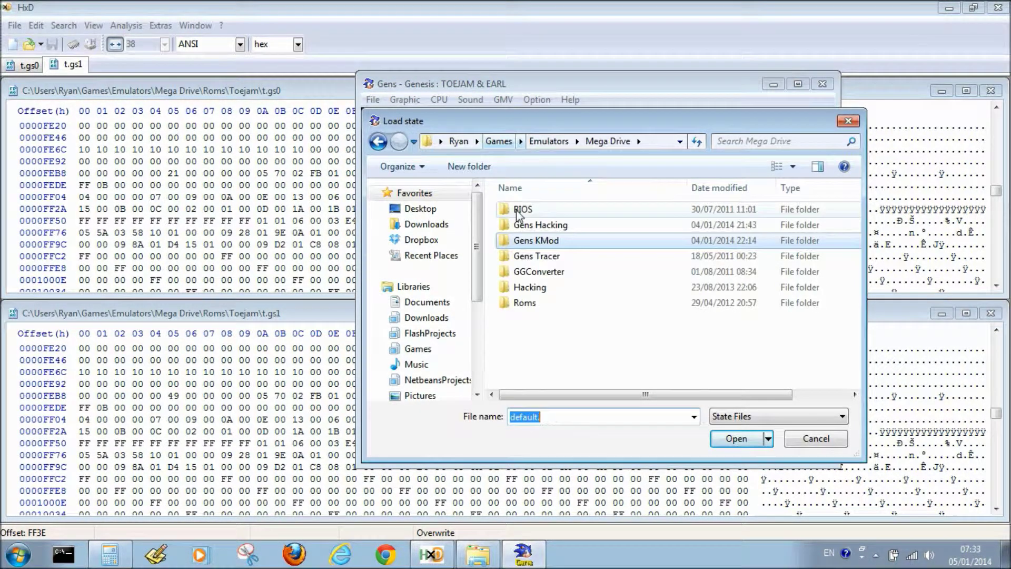
pyautogui.doubleClick(509, 308)
pyautogui.scroll(-2, 518, 358)
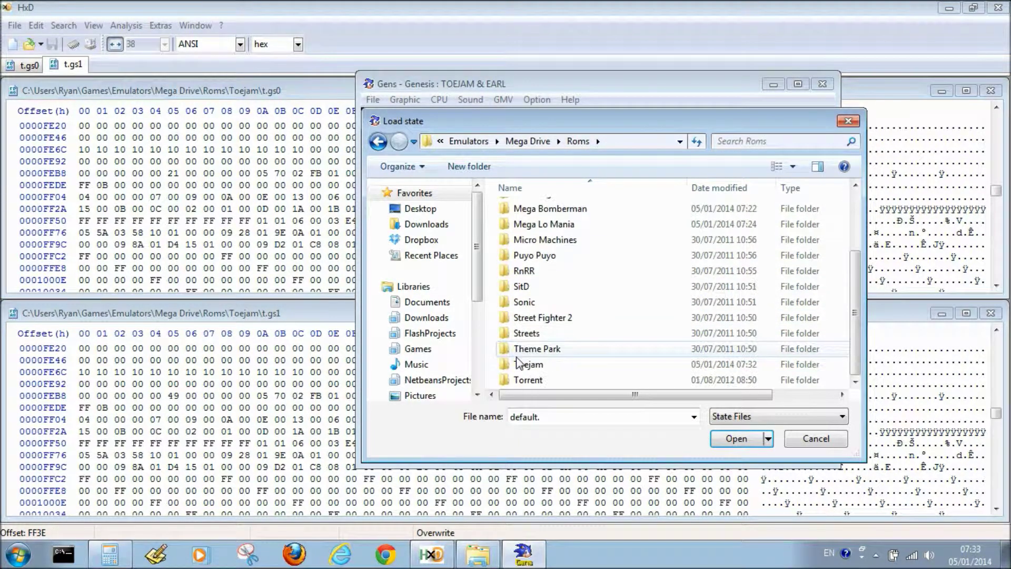
pyautogui.doubleClick(523, 364)
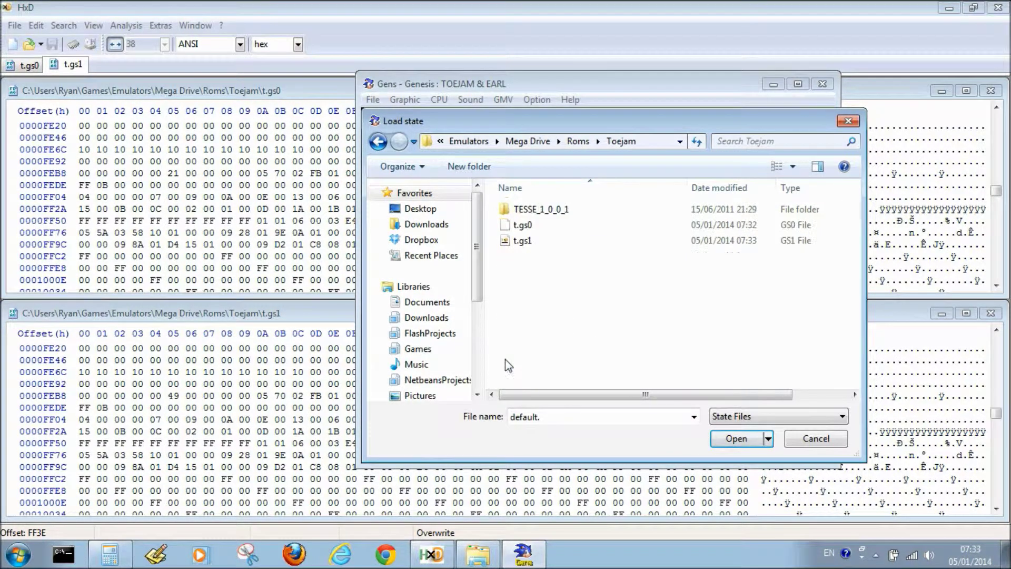
pyautogui.click(506, 241)
pyautogui.click(740, 438)
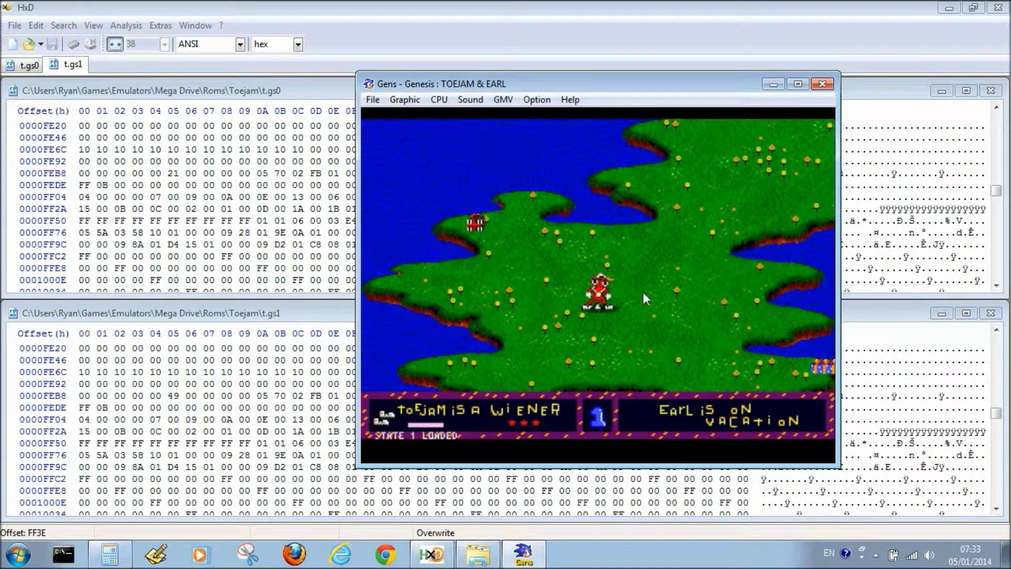
# Step: Check the presents inventory in the game, walk Toejam around the island and pause the game
pyautogui.press('a')
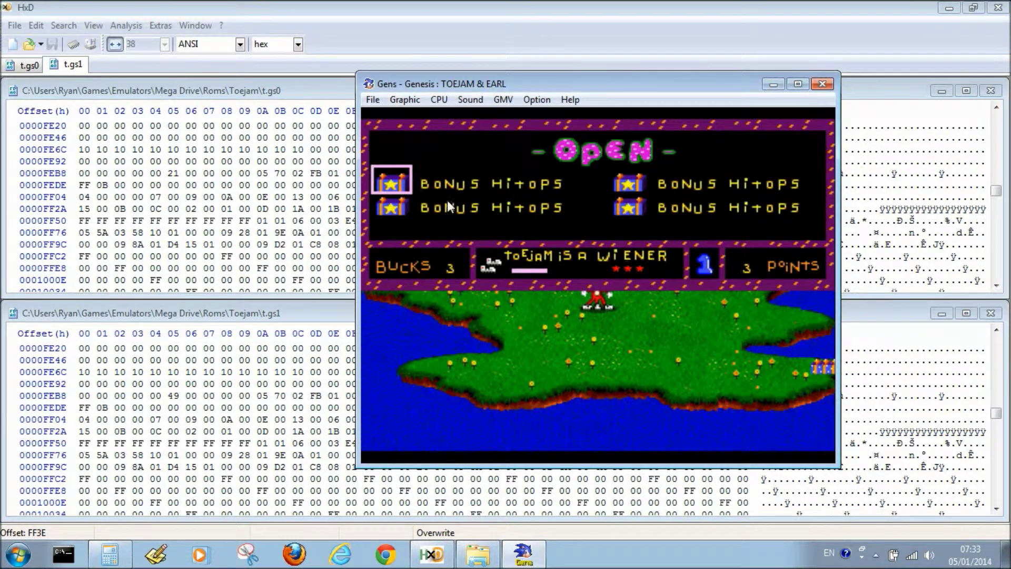
pyautogui.press('a')
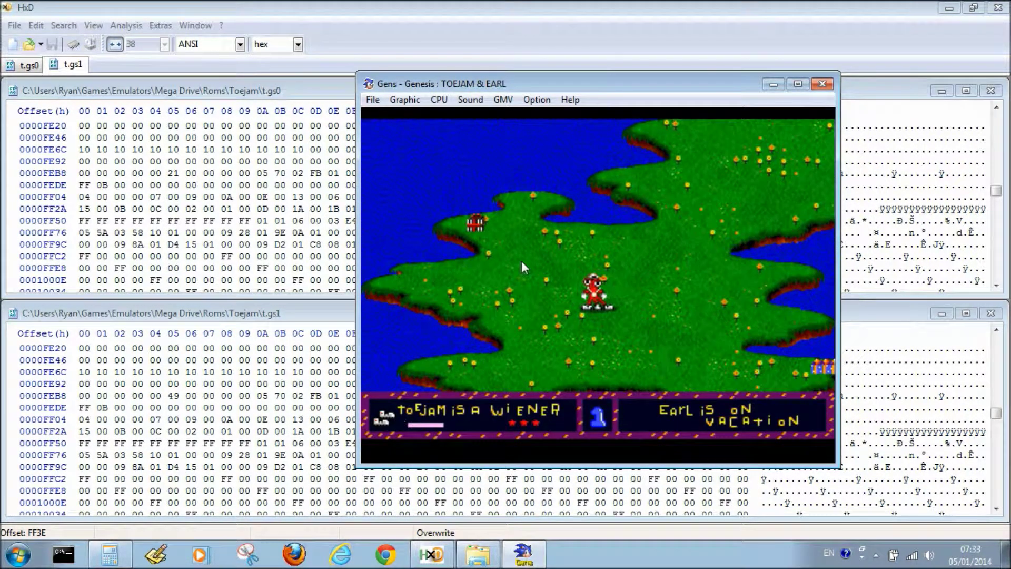
pyautogui.press('Up')
pyautogui.press('Right')
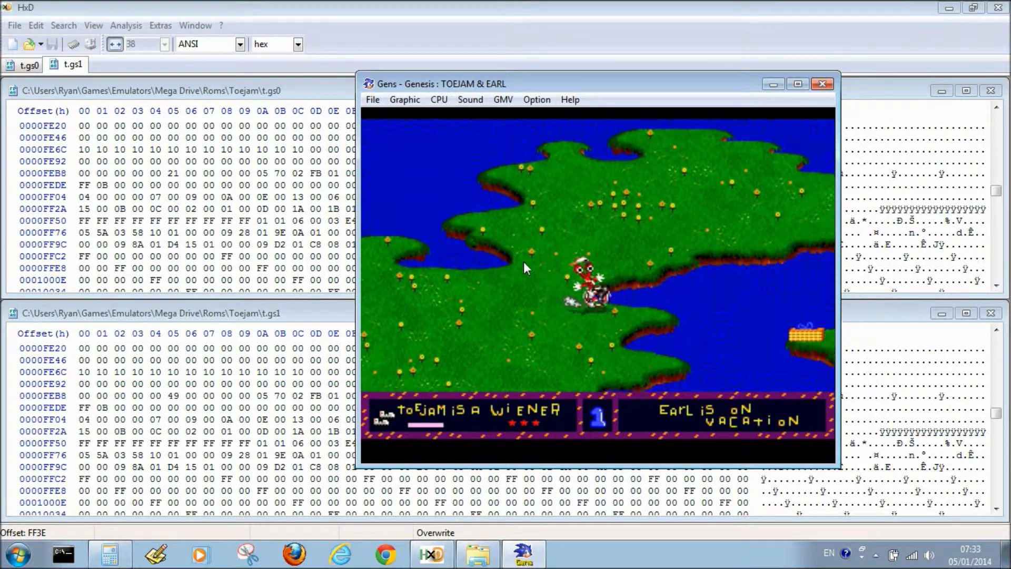
pyautogui.press('Right')
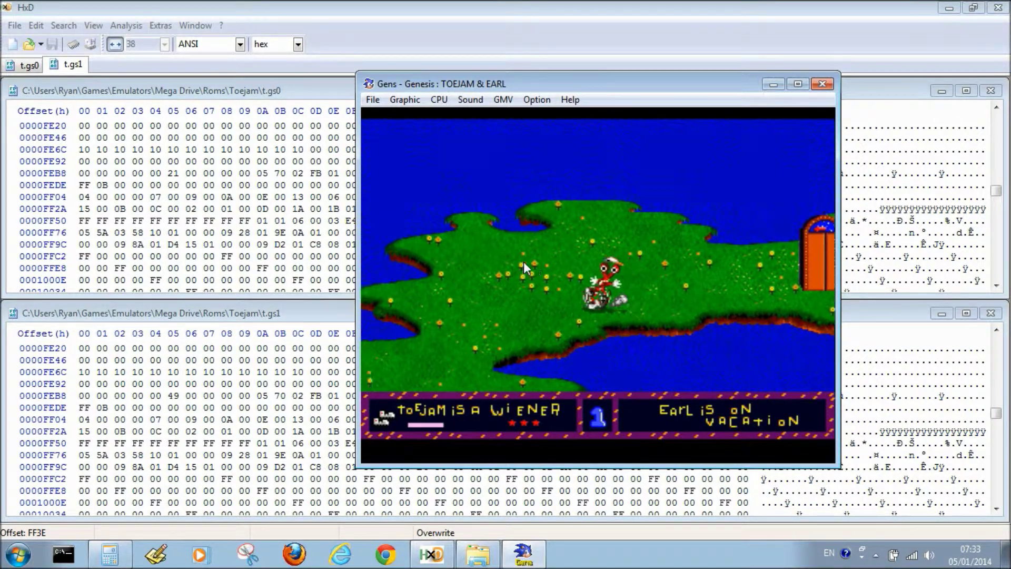
pyautogui.press('Down')
pyautogui.press('Left')
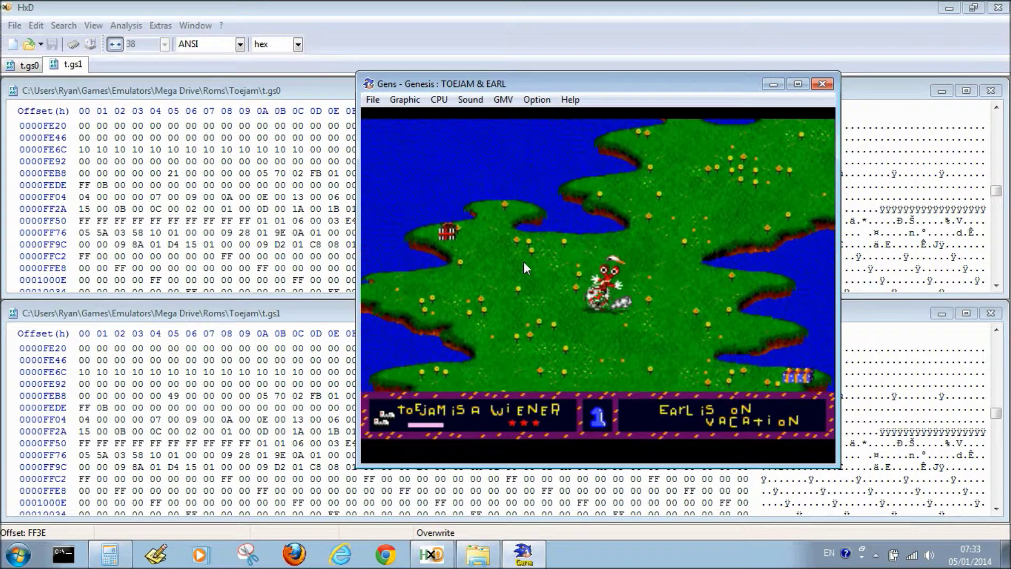
pyautogui.press('Right')
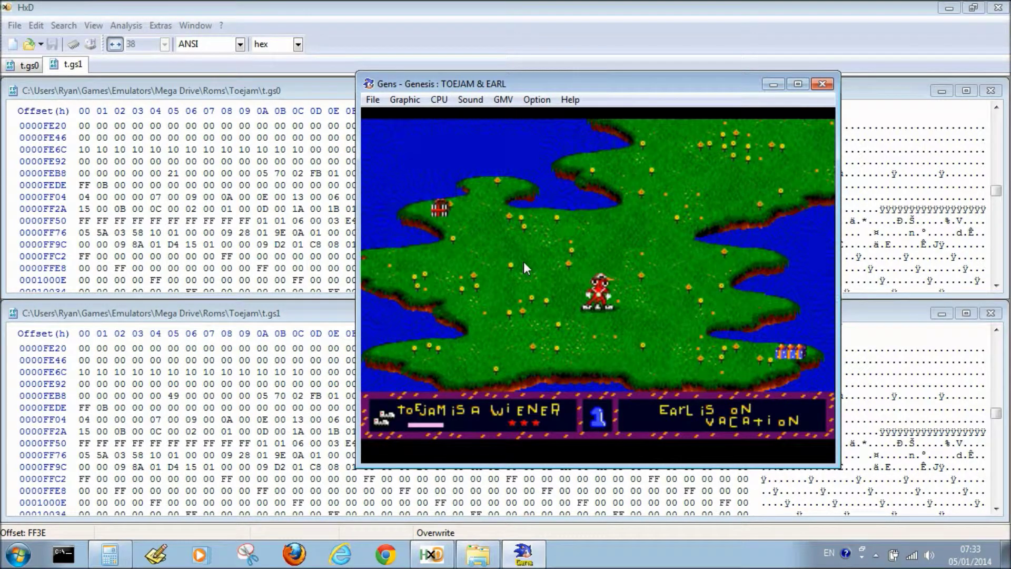
pyautogui.press('Return')
# Step: Switch to HxD, set bytes FF3E and FF3F of t.gs1 to 1B and save the file
pyautogui.hotkey('alt', 'Tab')
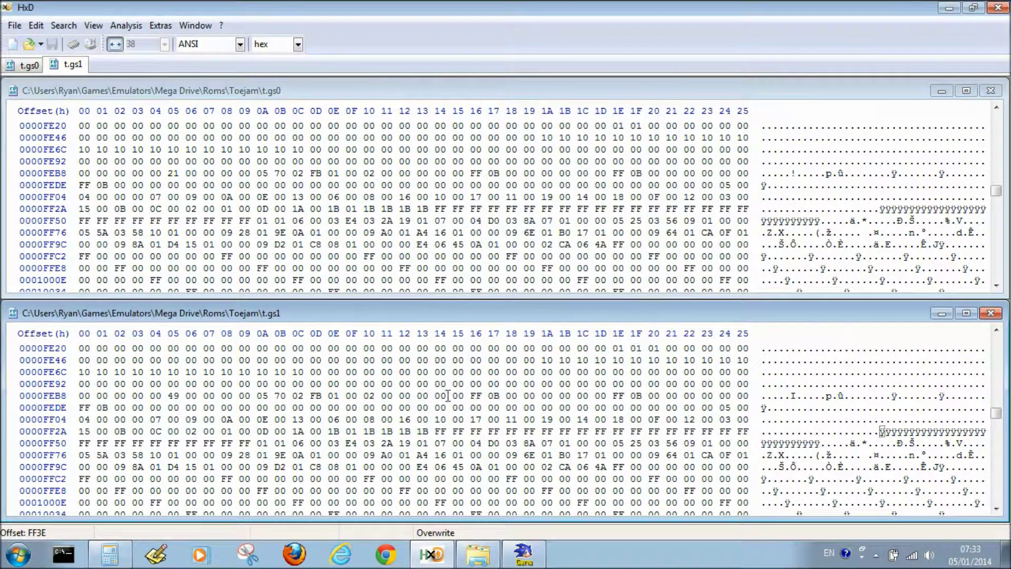
pyautogui.write('1B1B')
pyautogui.click(363, 429)
pyautogui.keyDown('shift'); pyautogui.click(464, 430); pyautogui.keyUp('shift')
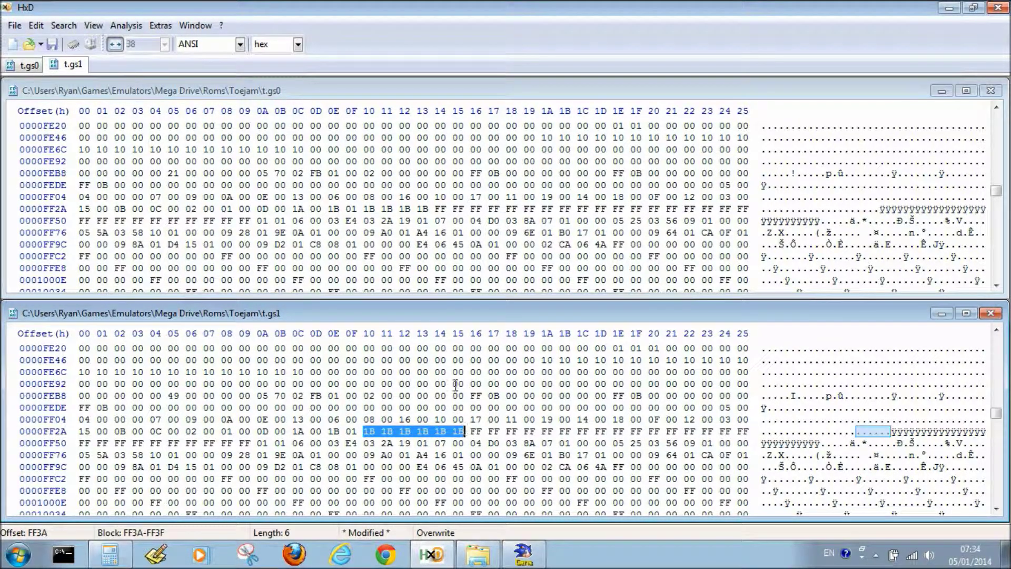
pyautogui.hotkey('ctrl', 's')
pyautogui.click(493, 431)
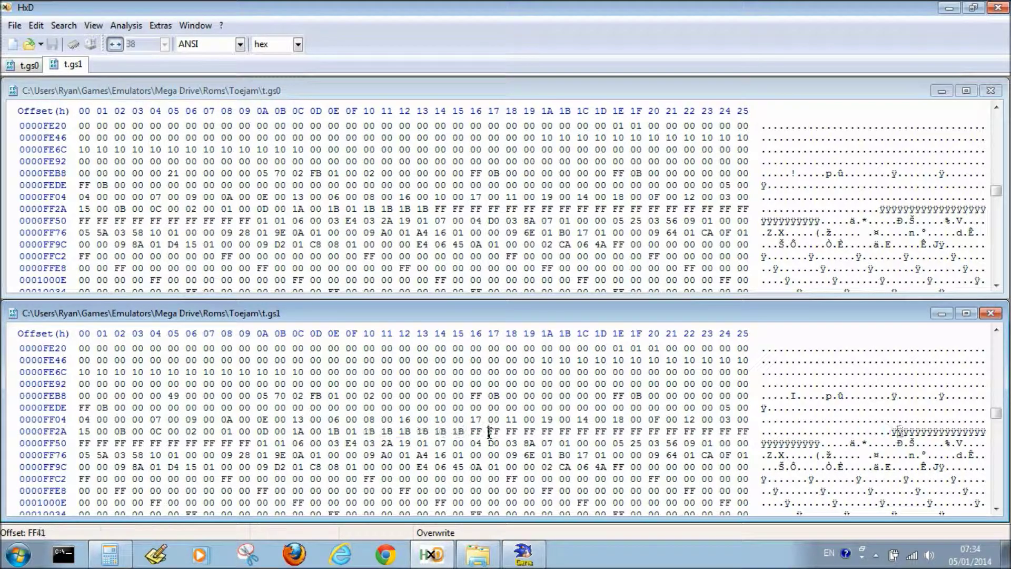
# Step: Return to Gens and load the modified t.gs1 state again from the Toejam folder
pyautogui.click(524, 553)
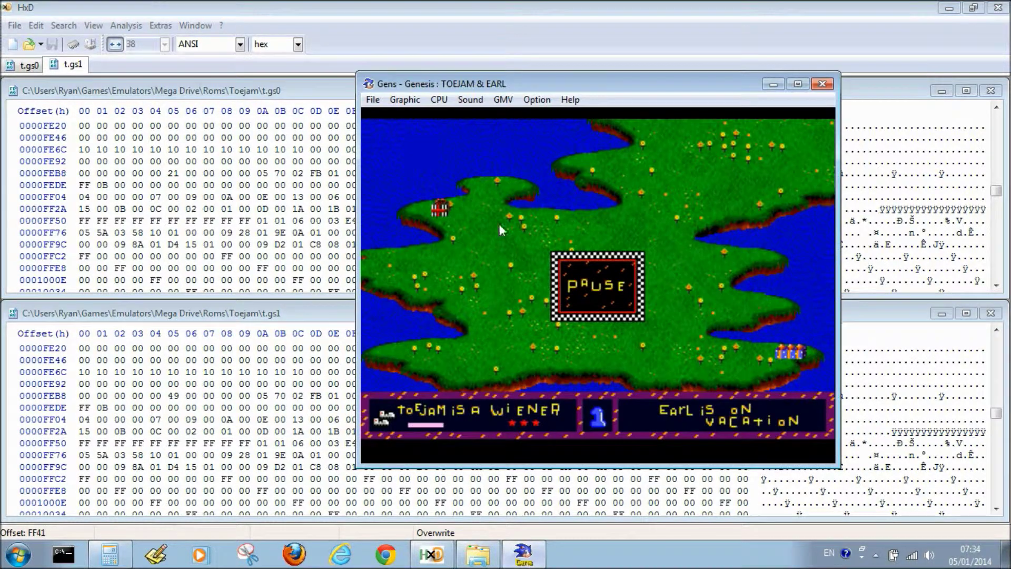
pyautogui.click(374, 100)
pyautogui.click(410, 198)
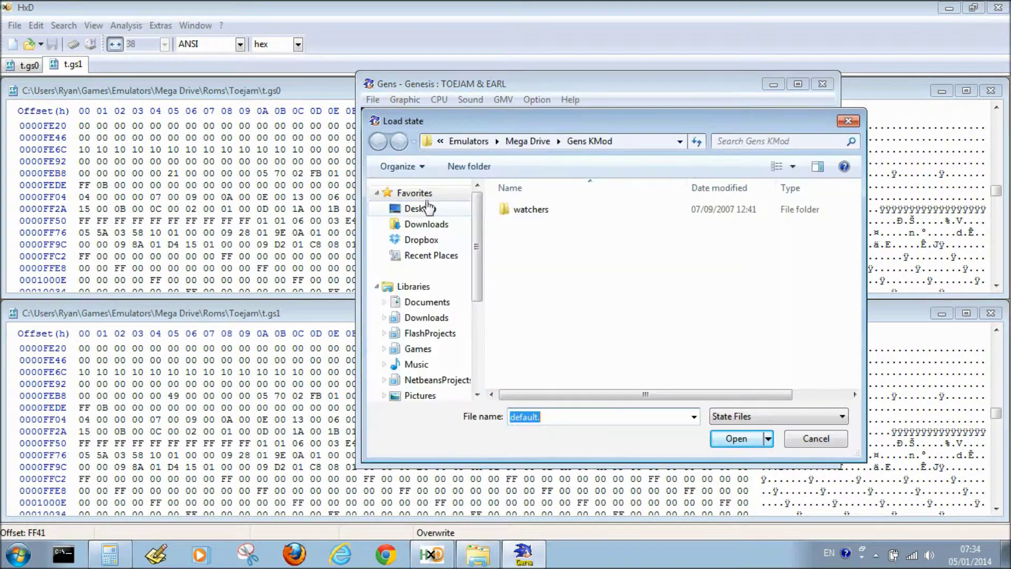
pyautogui.click(528, 141)
pyautogui.doubleClick(521, 302)
pyautogui.scroll(-2, 523, 309)
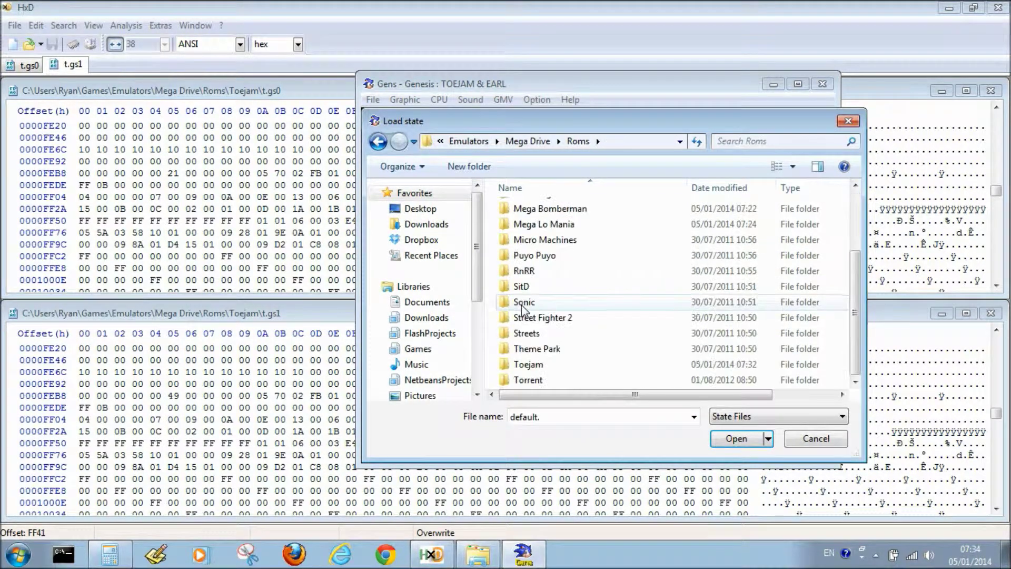
pyautogui.doubleClick(527, 363)
pyautogui.click(522, 240)
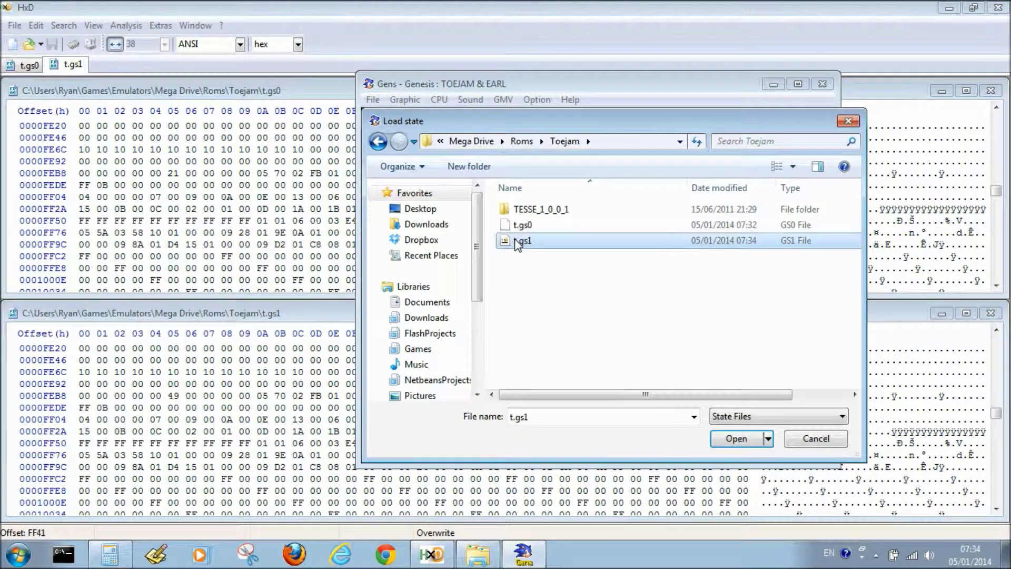
pyautogui.click(737, 439)
# Step: Inspect the presents inventory for the two added presents, close it and pause the game
pyautogui.press('a')
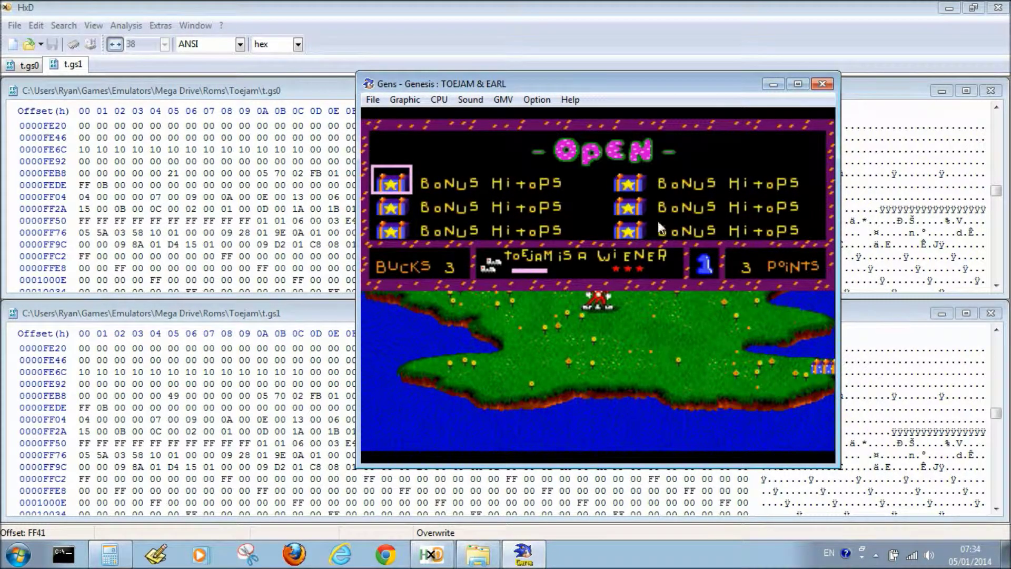
pyautogui.press('a')
pyautogui.press('Return')
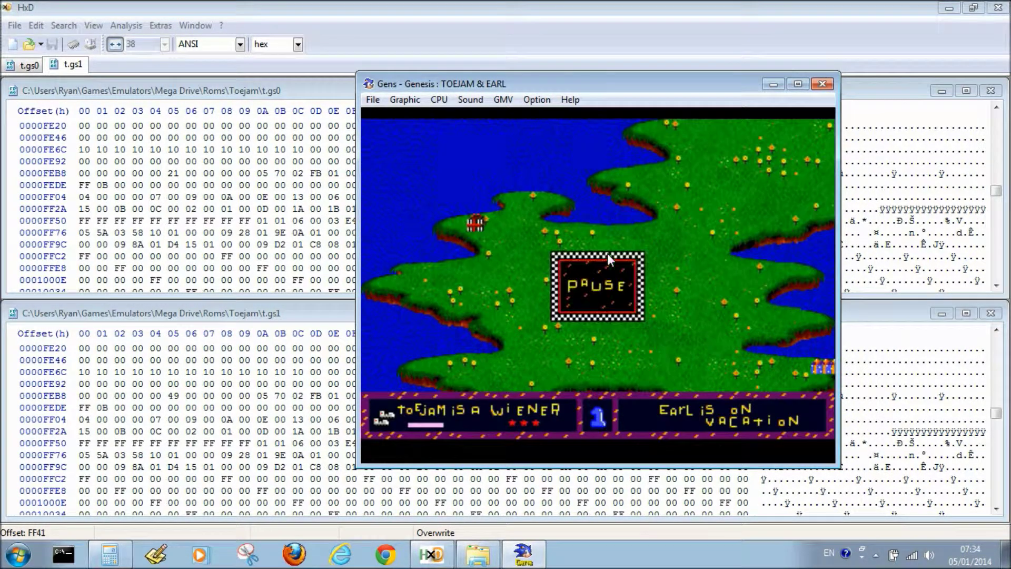
# Step: Switch to HxD, set byte FF40 of t.gs1 to 1C and FF41 to 1A, and save the file
pyautogui.click(472, 30)
pyautogui.click(473, 431)
pyautogui.write('1c')
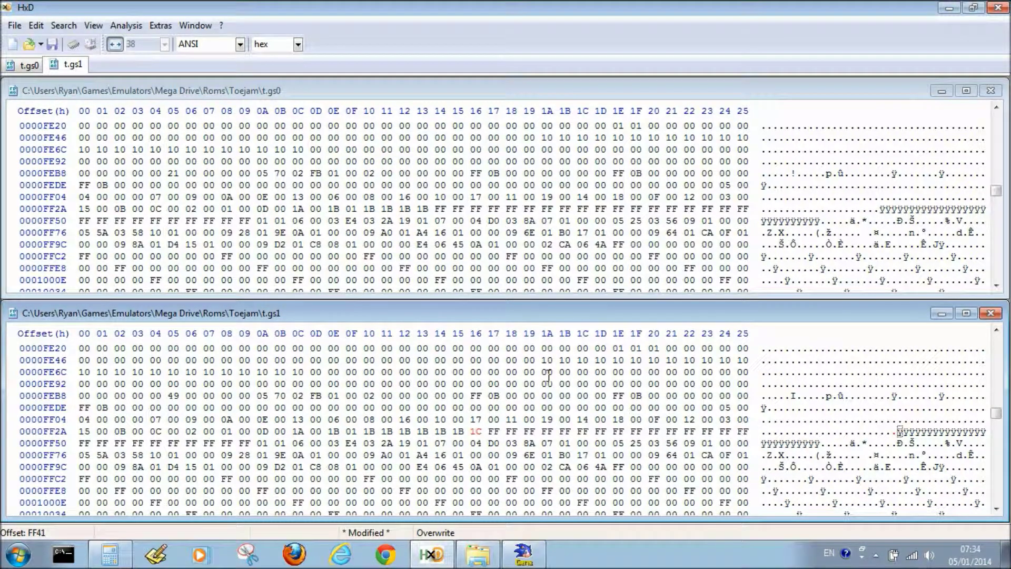
pyautogui.write('1a')
pyautogui.hotkey('ctrl', 's')
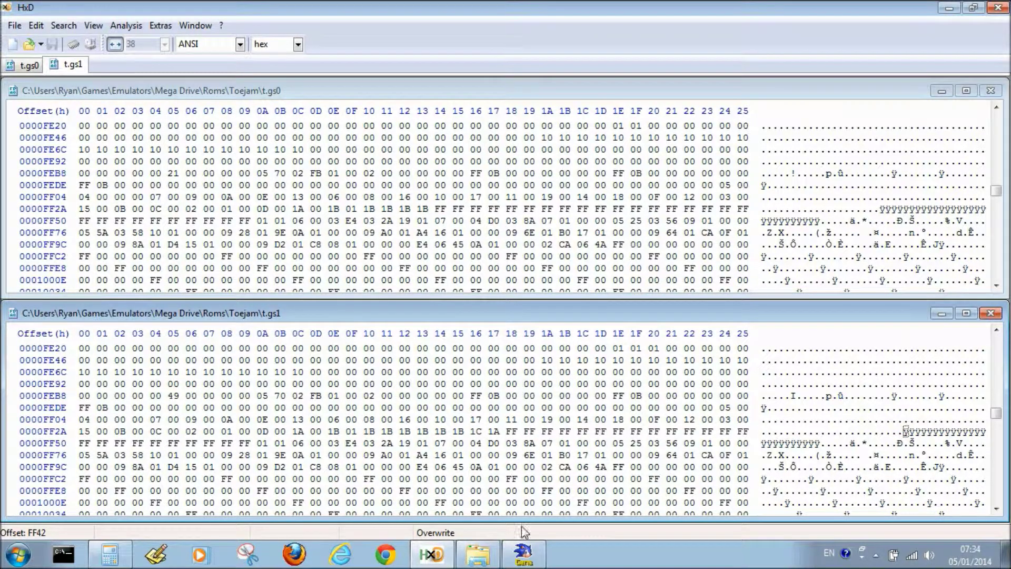
# Step: Switch to Gens and load t.gs1 from the Toejam folder to bring in the 1C and 1A presents
pyautogui.click(524, 553)
pyautogui.click(373, 100)
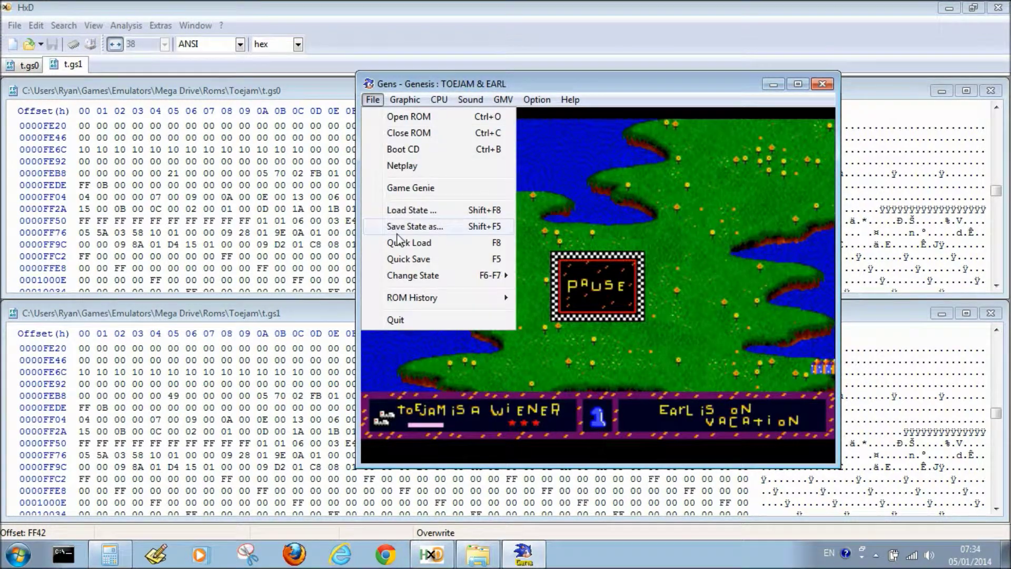
pyautogui.click(400, 211)
pyautogui.click(528, 143)
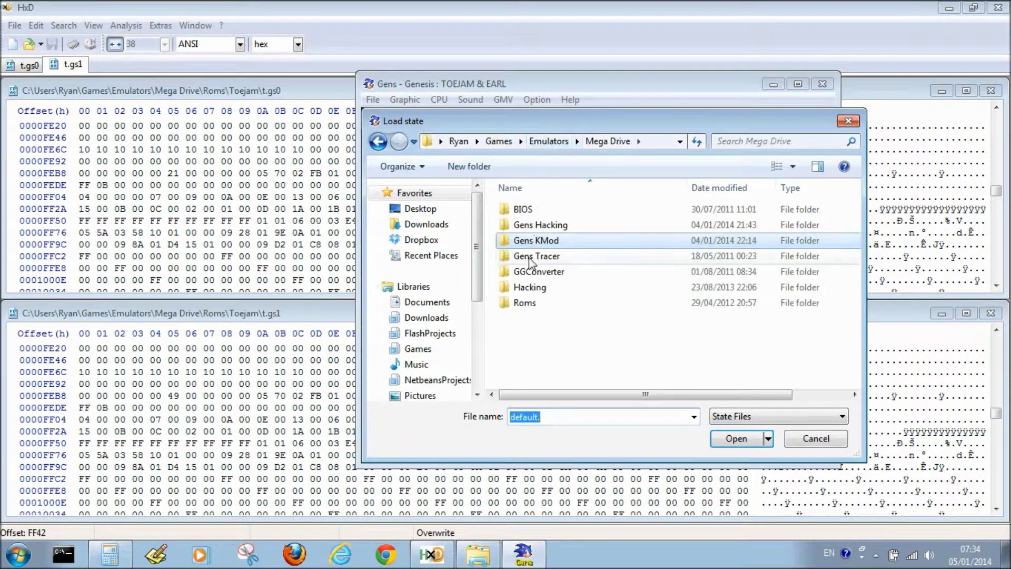
pyautogui.doubleClick(521, 301)
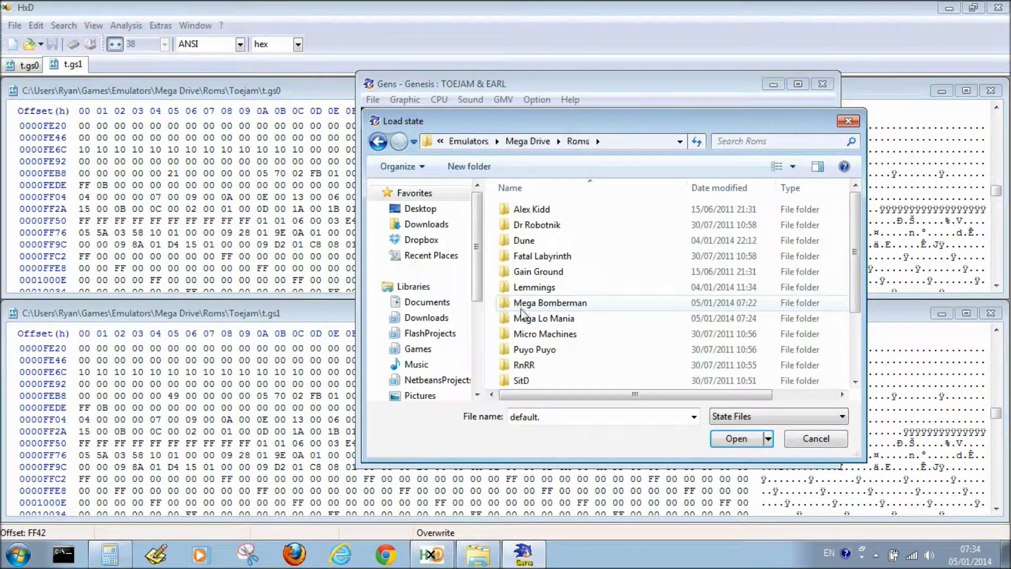
pyautogui.scroll(-2, 521, 358)
pyautogui.doubleClick(521, 368)
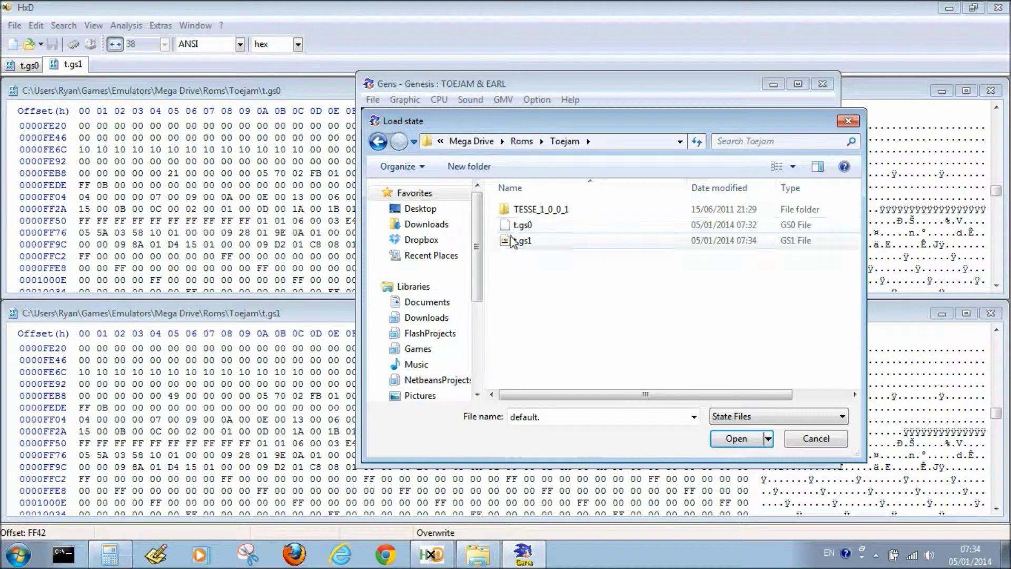
pyautogui.click(522, 242)
pyautogui.click(733, 445)
# Step: Move down through the presents inventory to the added items, open a present and bring up the inventory again
pyautogui.press('a')
pyautogui.press('Down')
pyautogui.press('Down')
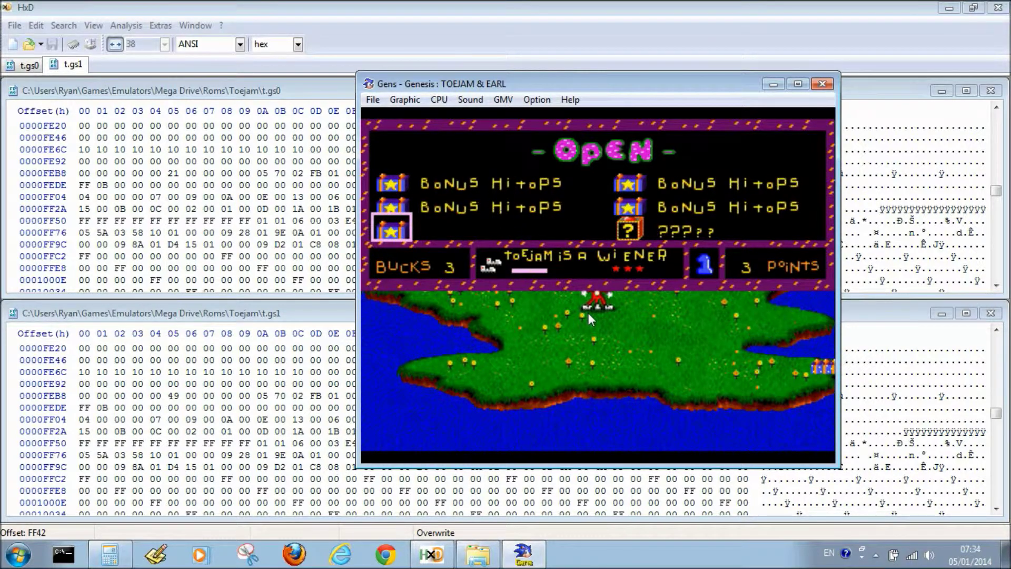
pyautogui.press('a')
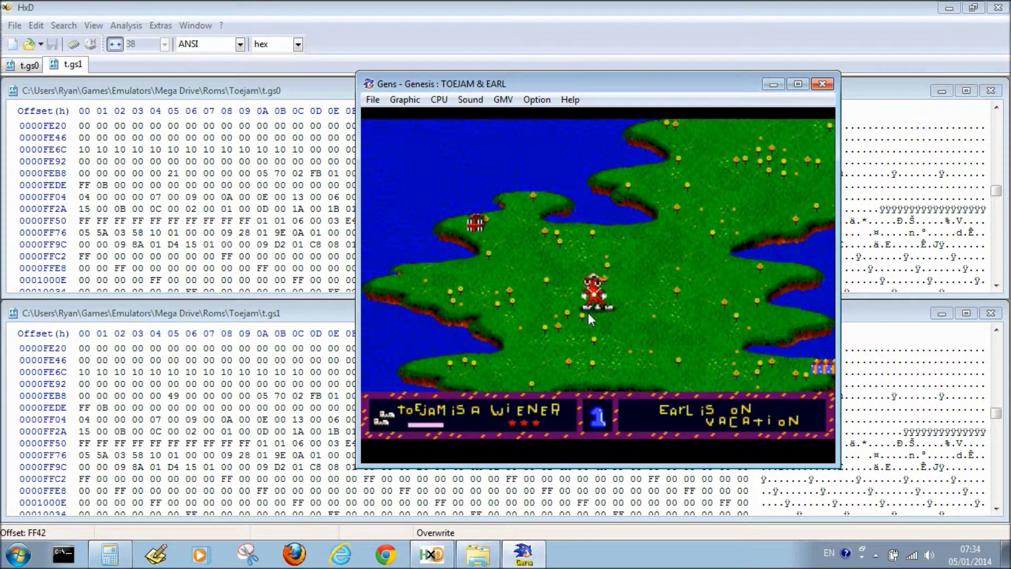
pyautogui.press('a')
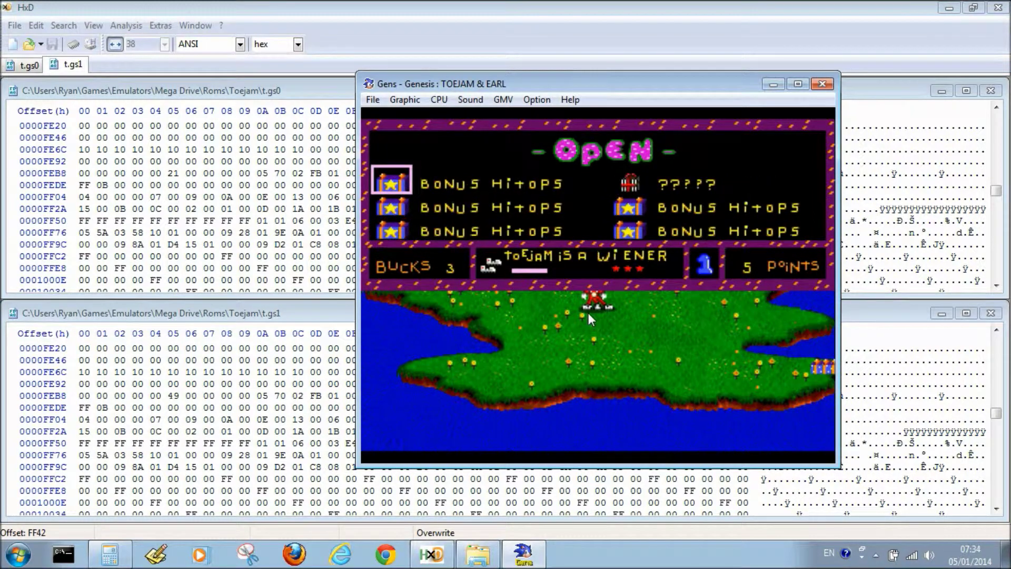
# Step: Open the red striped mystery present from the inventory and move Toejam out of the water onto land
pyautogui.press('Down')
pyautogui.press('Down')
pyautogui.press('Down')
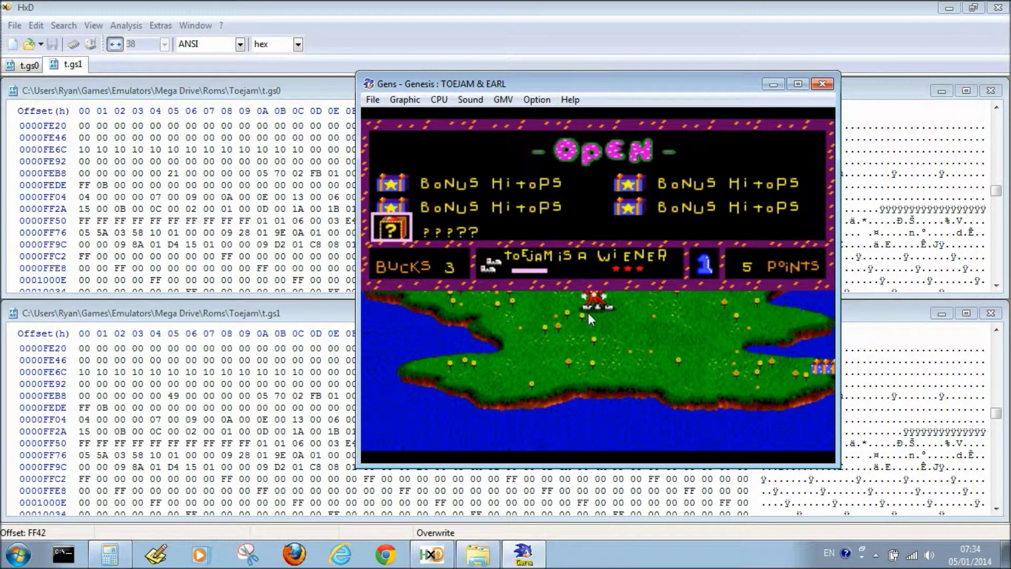
pyautogui.press('Down')
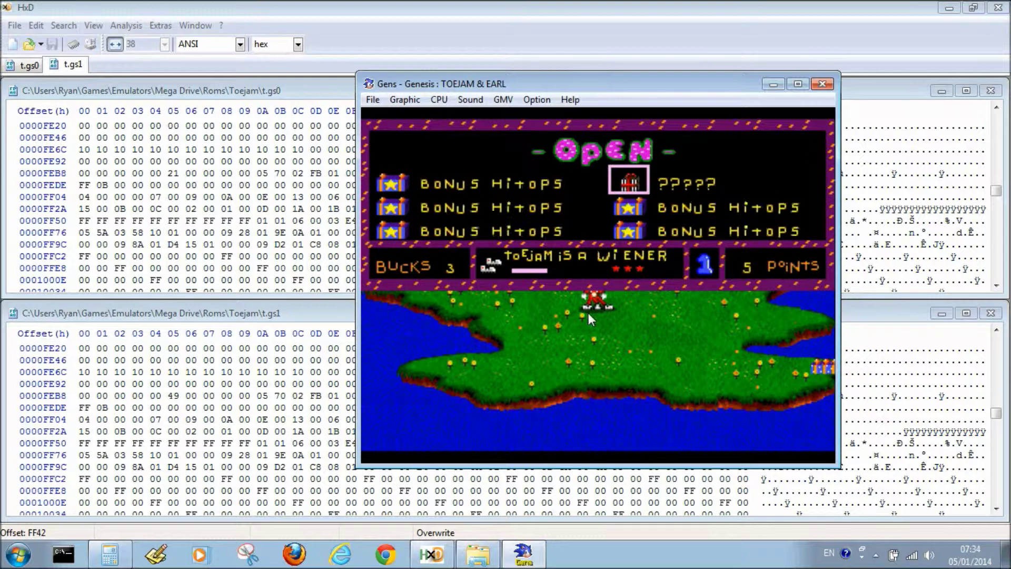
pyautogui.press('a')
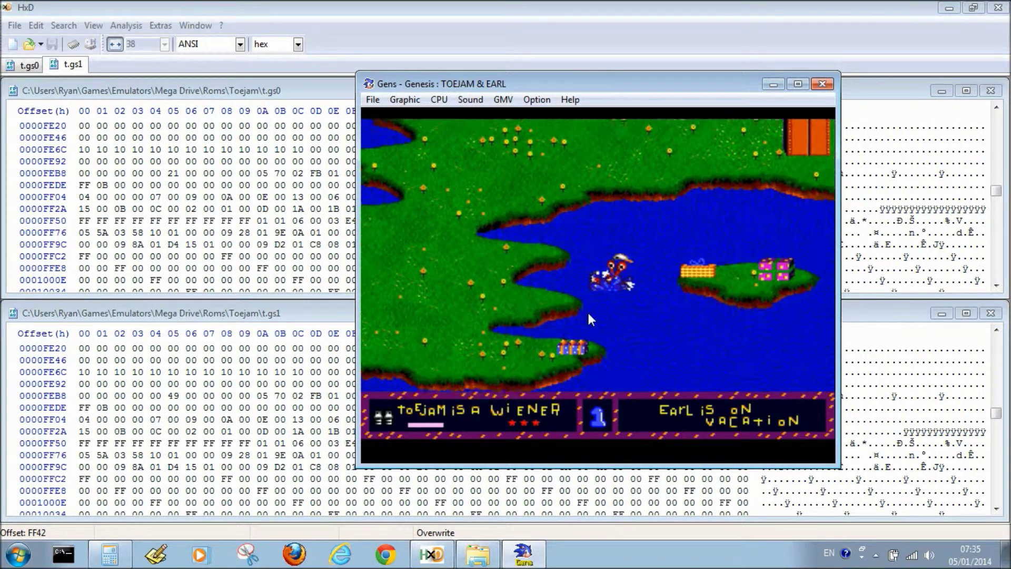
pyautogui.press('Left')
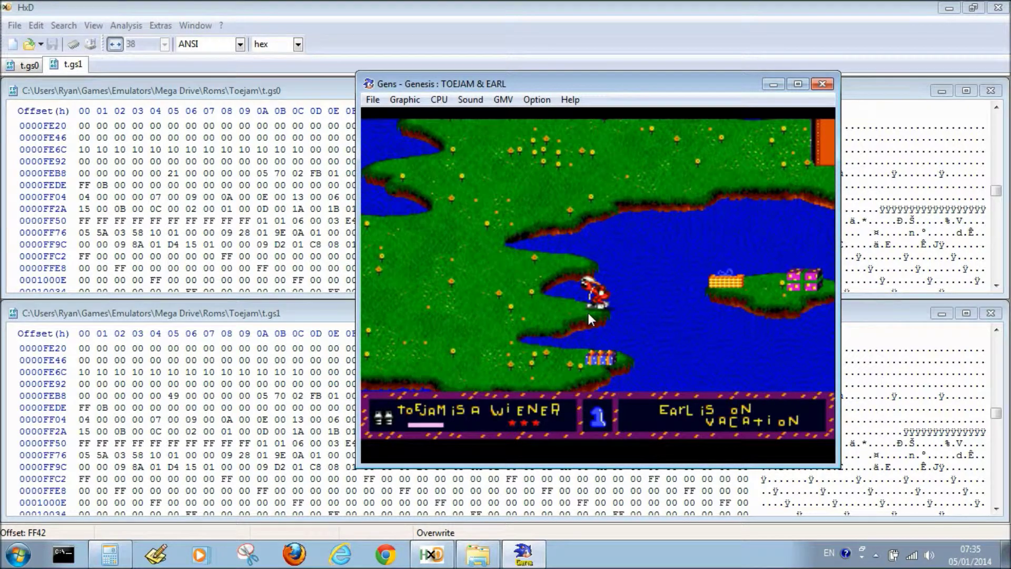
# Step: Bring up the presents inventory again, move through its items and choose one
pyautogui.press('a')
pyautogui.press('Down')
pyautogui.press('Down')
pyautogui.press('Right')
pyautogui.press('Left')
pyautogui.press('Up')
pyautogui.press('a')
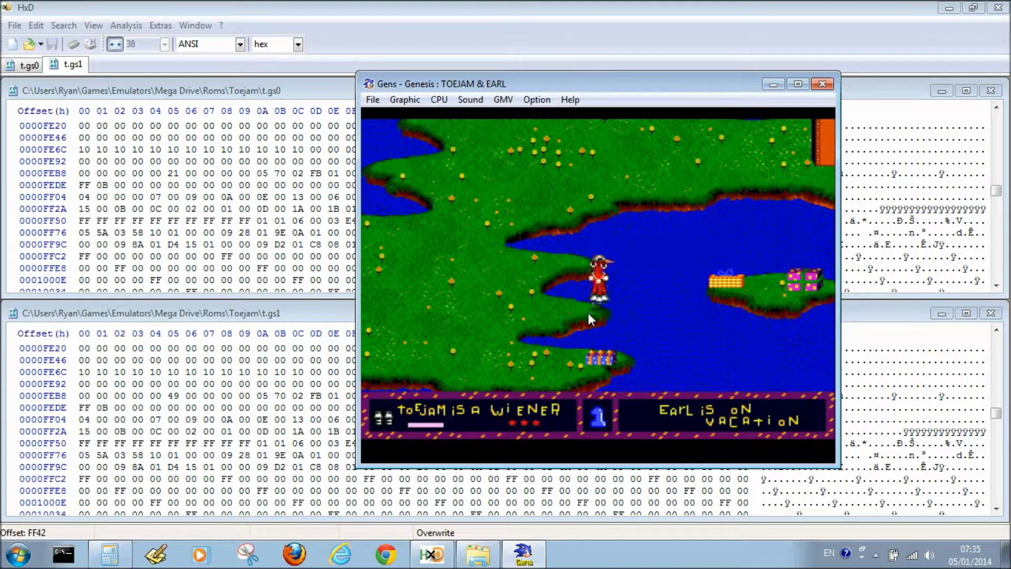
# Step: Switch to HxD, set bytes FF3A through FF45 of t.gs1 to 01 through 0C in sequence, and save the file
pyautogui.click(303, 316)
pyautogui.press('Left')
pyautogui.press('Left')
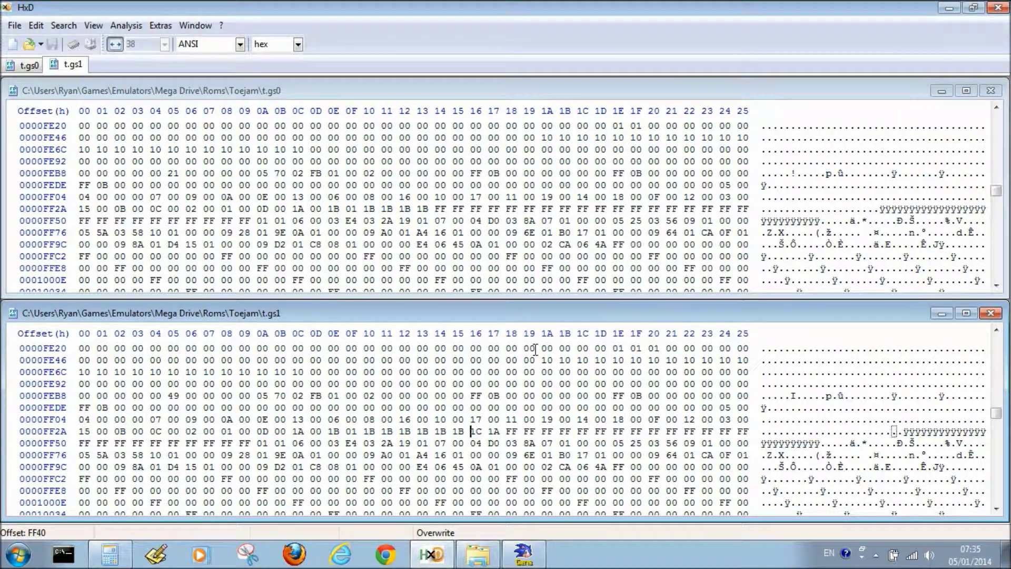
pyautogui.press('Left')
pyautogui.press('Left')
pyautogui.press('Left')
pyautogui.press('Left')
pyautogui.press('Left')
pyautogui.press('Left')
pyautogui.write('0102030405060708080A')
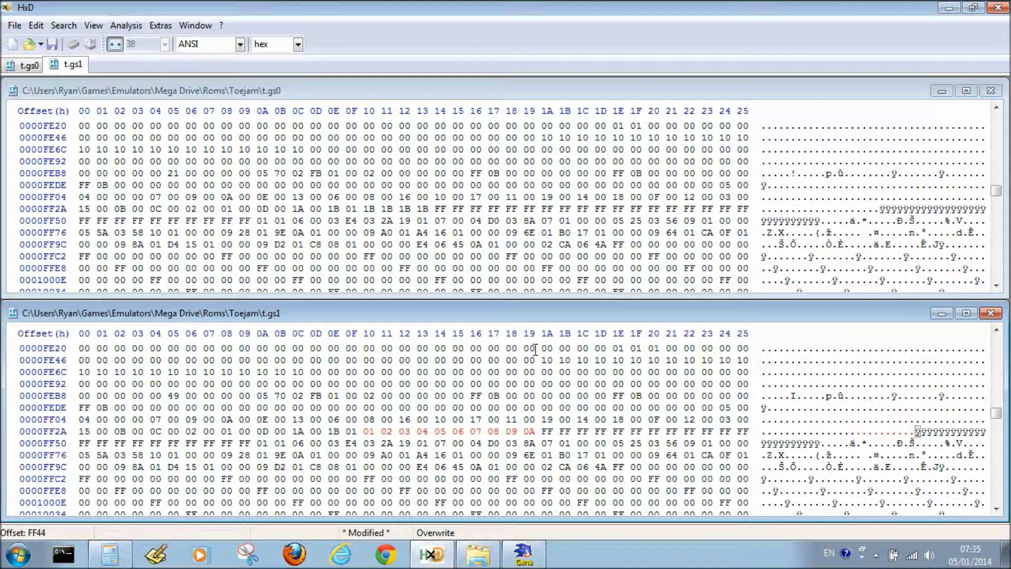
pyautogui.write('0B0C')
pyautogui.hotkey('ctrl', 's')
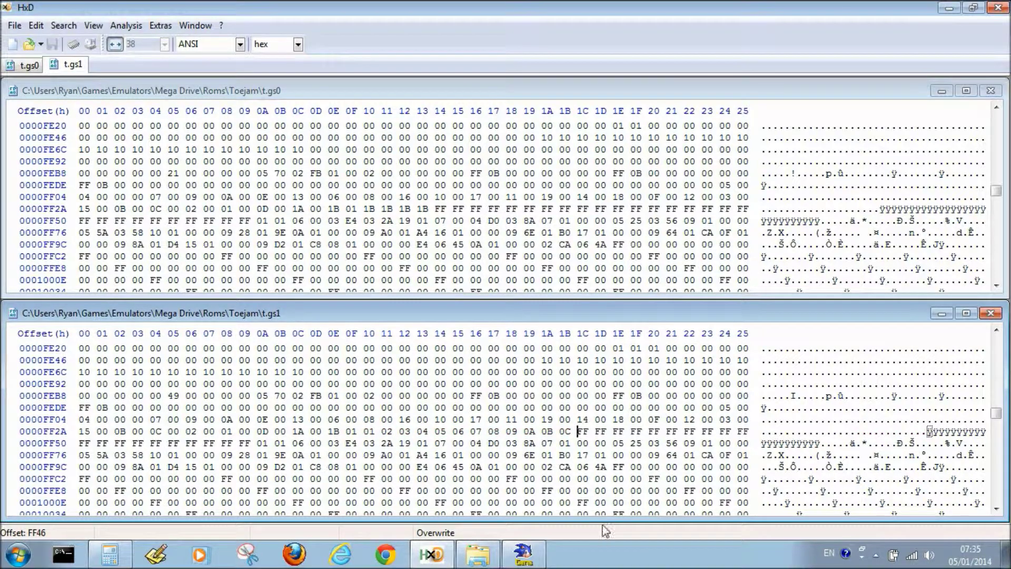
# Step: Switch to Gens and load t.gs1 from the Toejam folder to bring in presents 01 through 0C
pyautogui.click(523, 553)
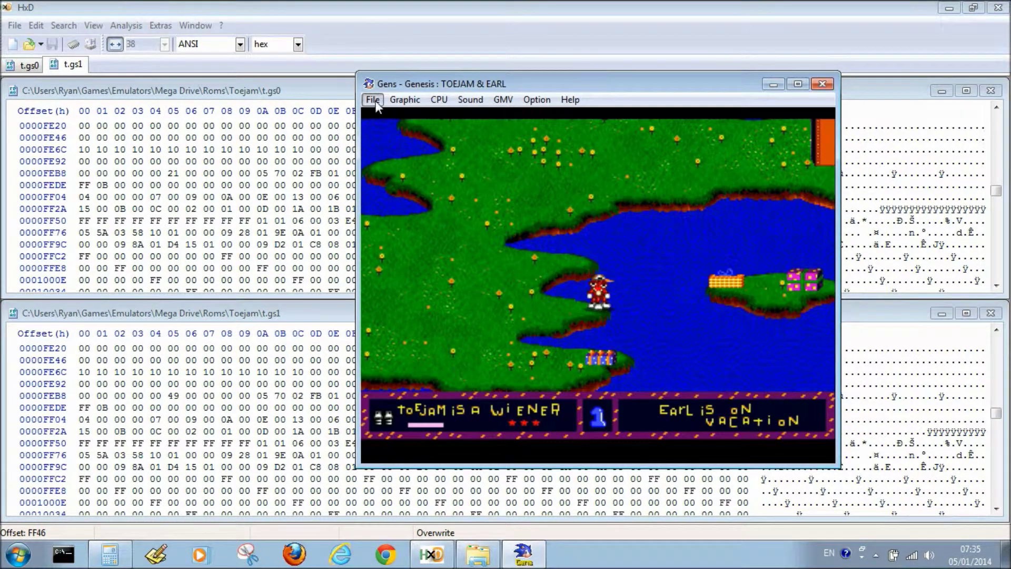
pyautogui.click(375, 102)
pyautogui.click(418, 207)
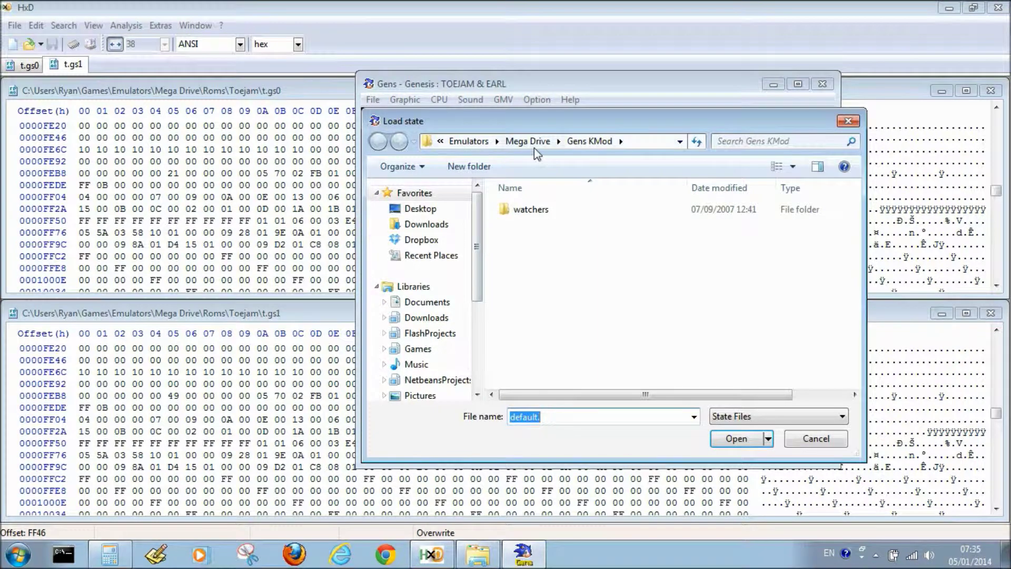
pyautogui.click(534, 147)
pyautogui.doubleClick(524, 303)
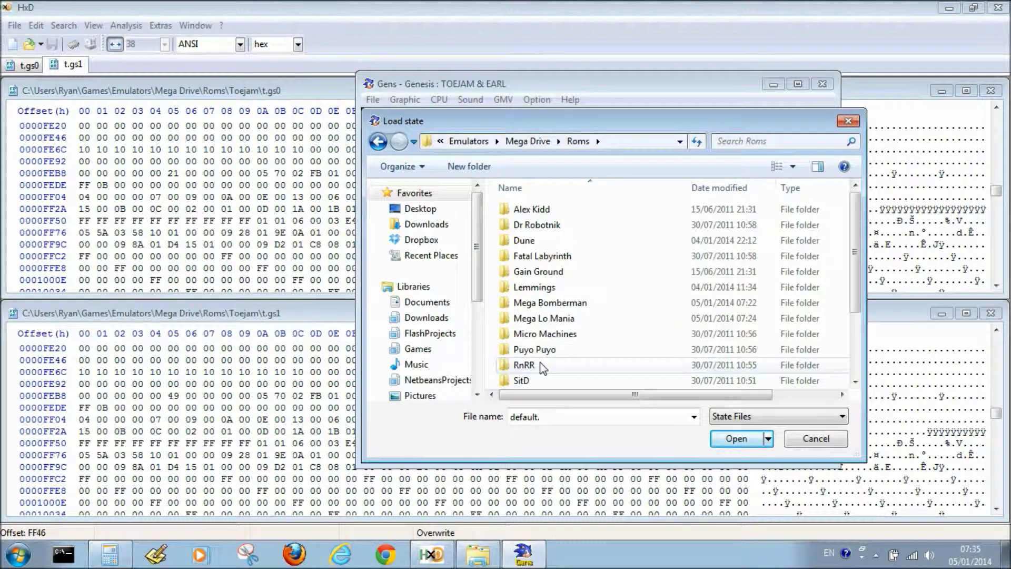
pyautogui.scroll(-2, 542, 369)
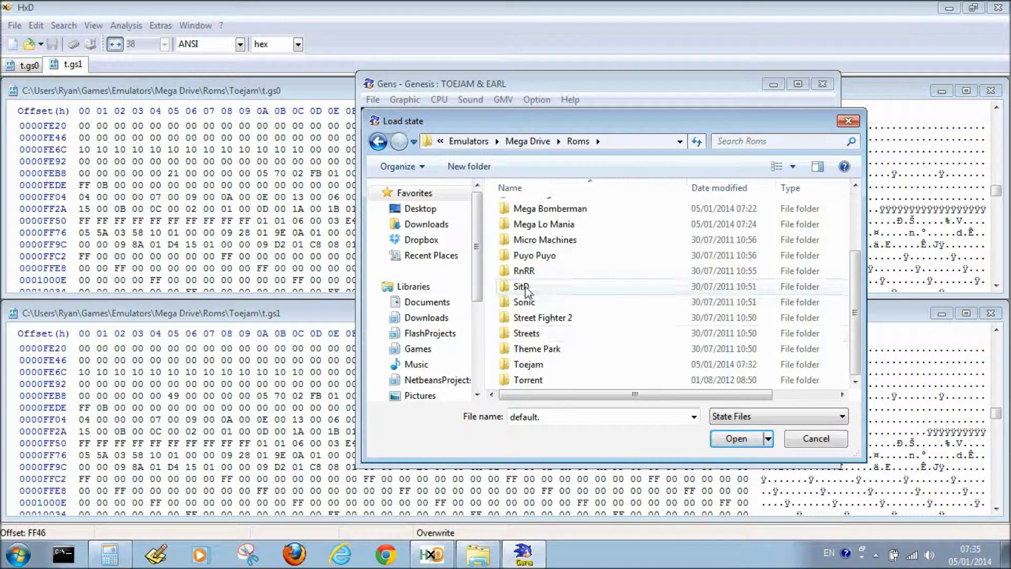
pyautogui.doubleClick(528, 364)
pyautogui.click(542, 239)
pyautogui.click(727, 441)
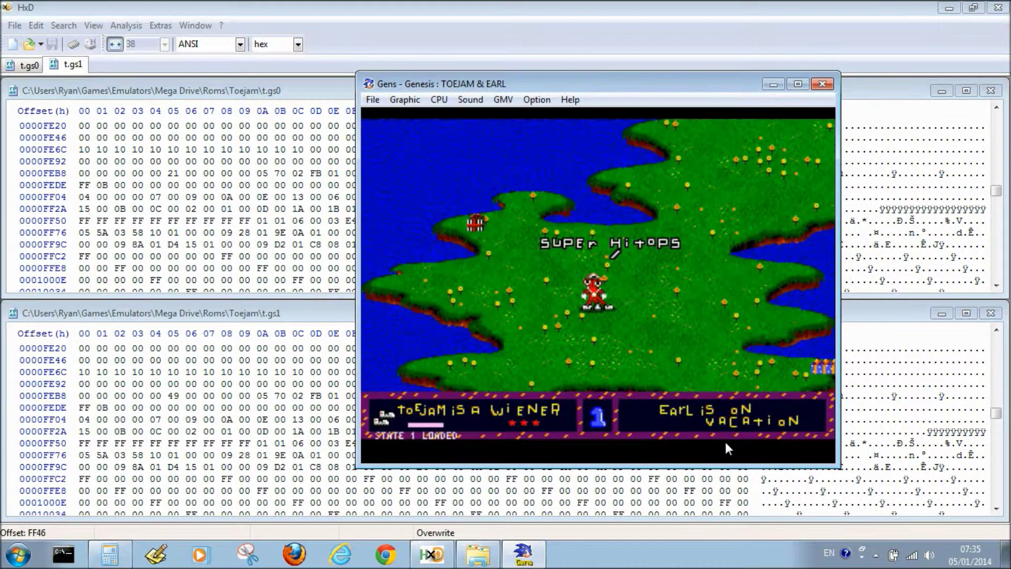
# Step: Examine the mystery presents at both ends of the inventory list
pyautogui.press('a')
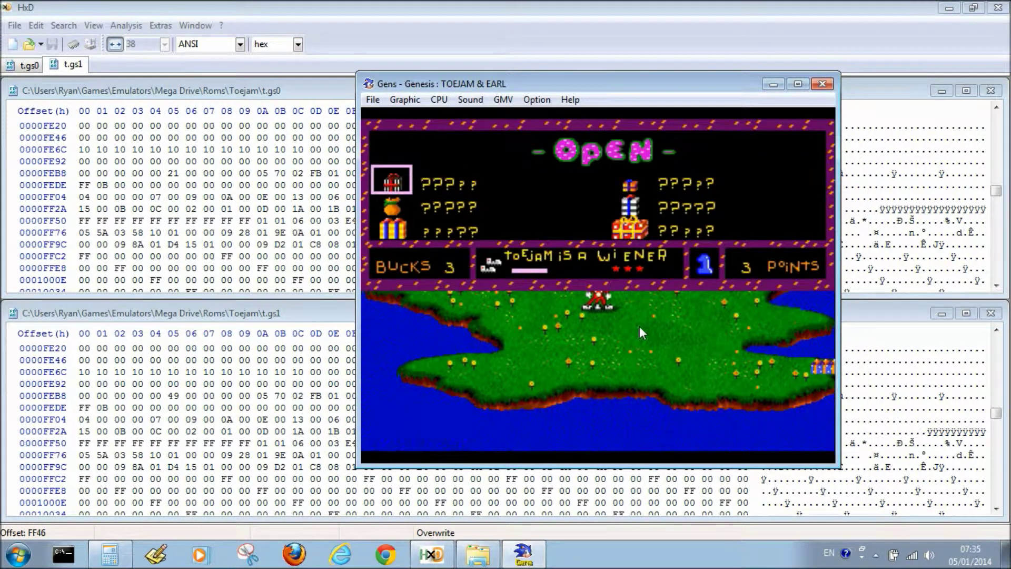
pyautogui.press('Up')
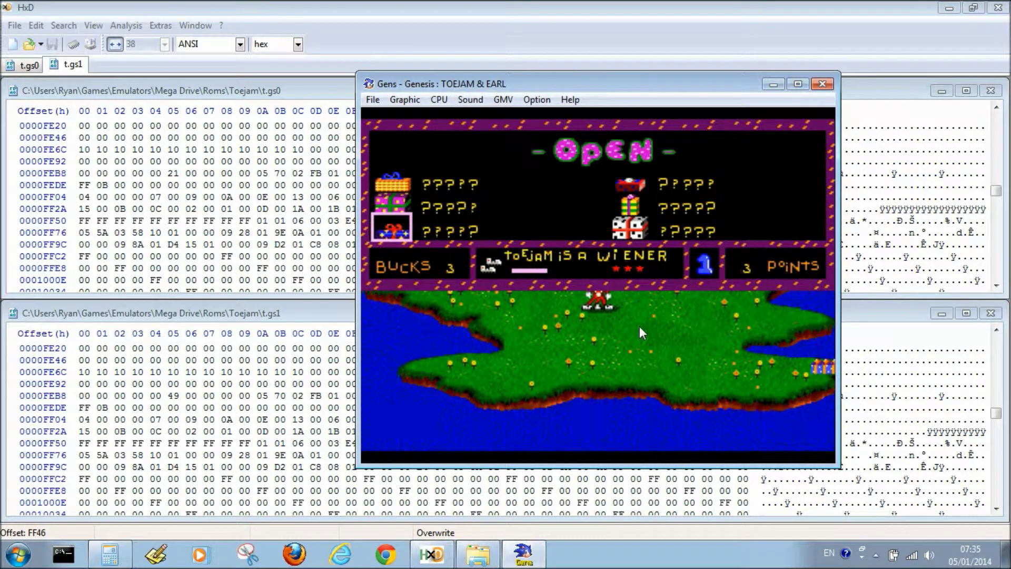
pyautogui.press('Down')
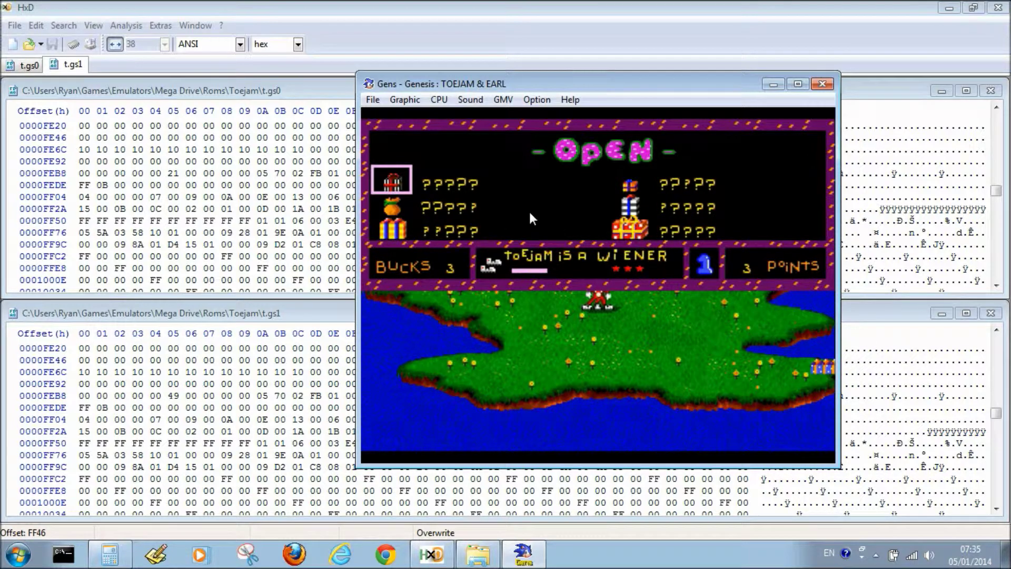
# Step: Switch to HxD, highlight the block FF02-FF35 in t.gs1, and close that file
pyautogui.click(525, 7)
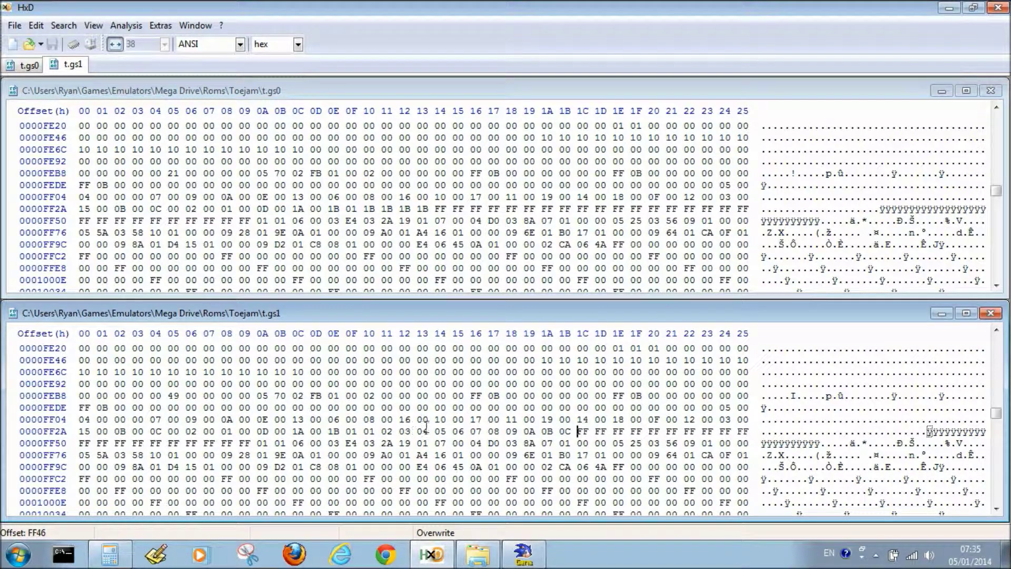
pyautogui.click(719, 407)
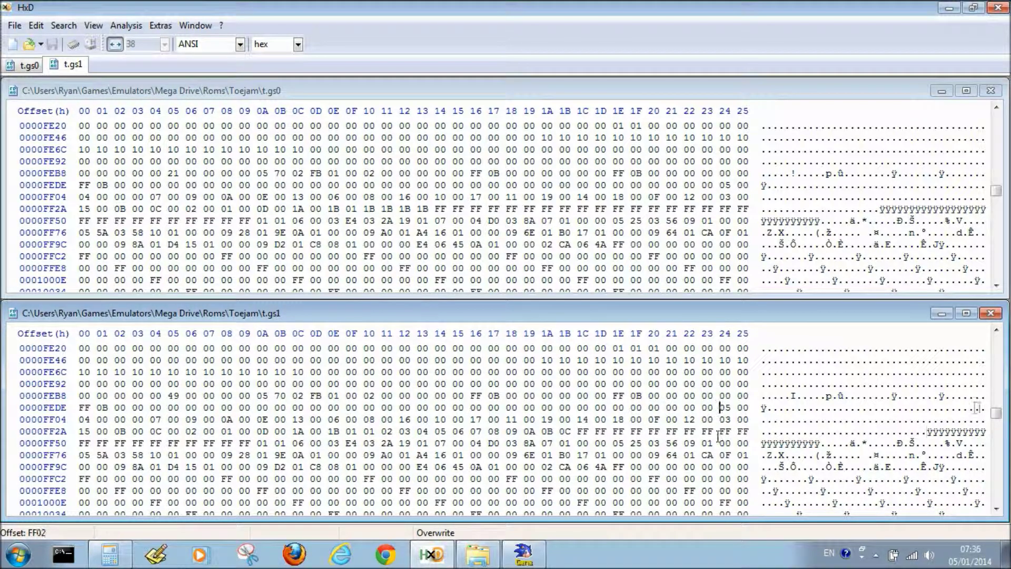
pyautogui.keyDown('shift'); pyautogui.click(282, 430); pyautogui.keyUp('shift')
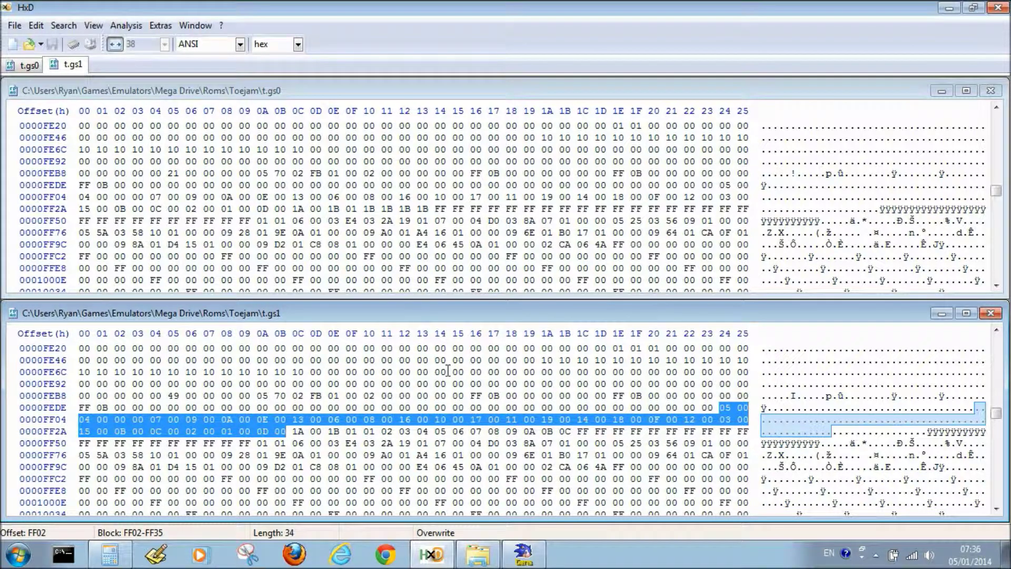
pyautogui.click(982, 314)
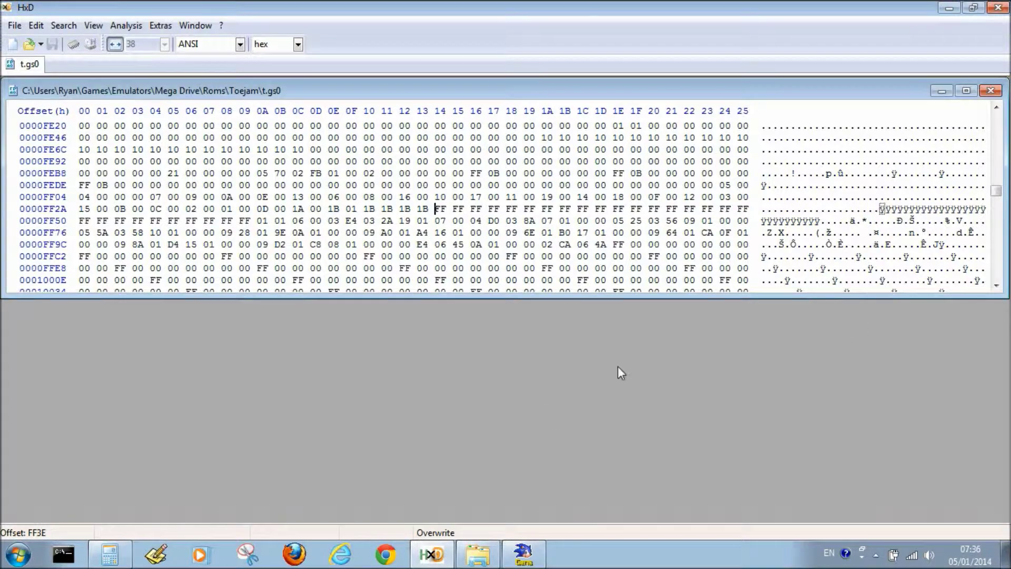
# Step: Switch to Gens and open two of the mystery presents from the inventory to identify them
pyautogui.click(523, 553)
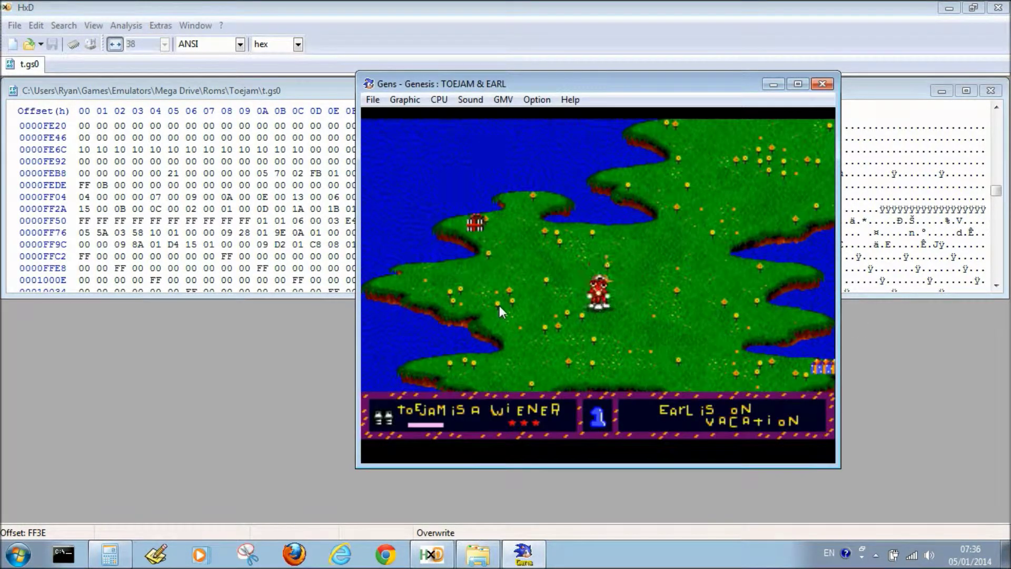
pyautogui.press('a')
pyautogui.press('a')
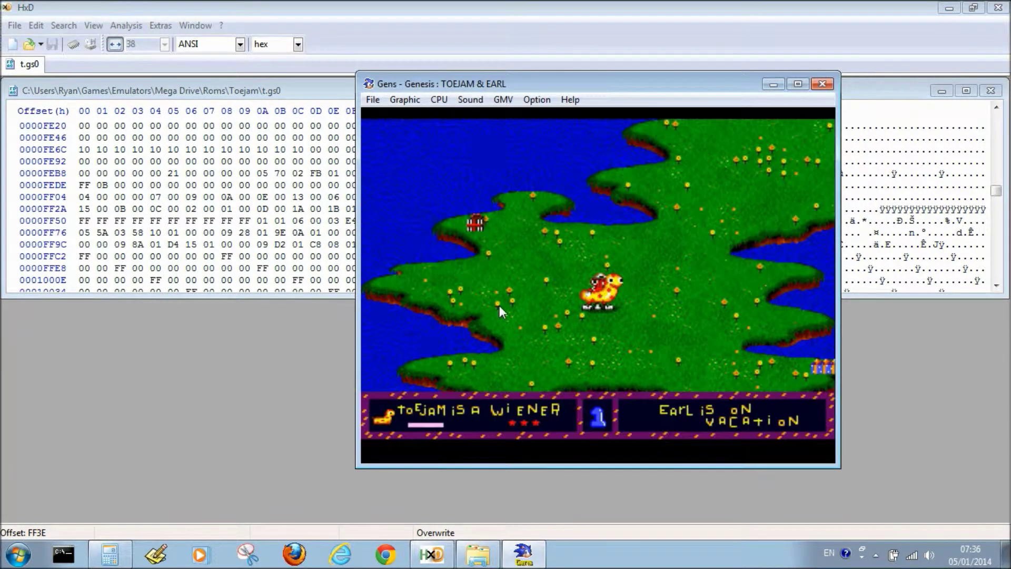
pyautogui.press('a')
pyautogui.press('a')
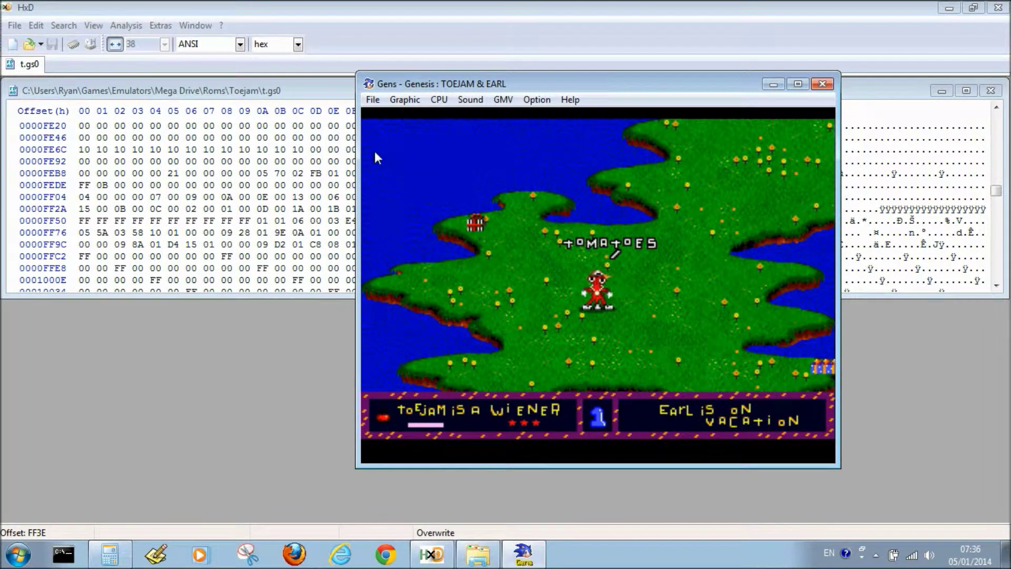
# Step: Save the game state as t.gs2 in the Toejam folder under Roms
pyautogui.click(373, 100)
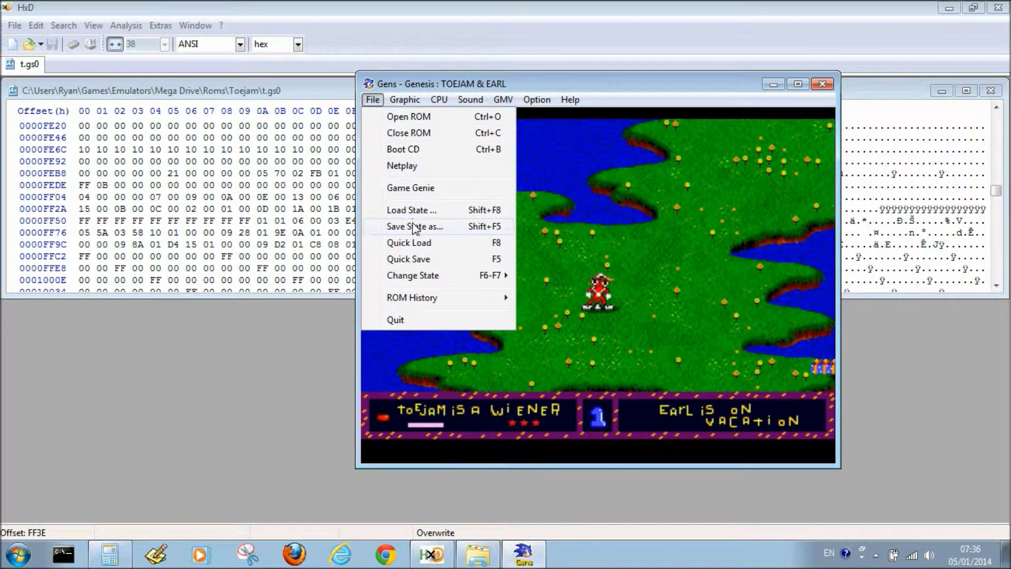
pyautogui.click(413, 227)
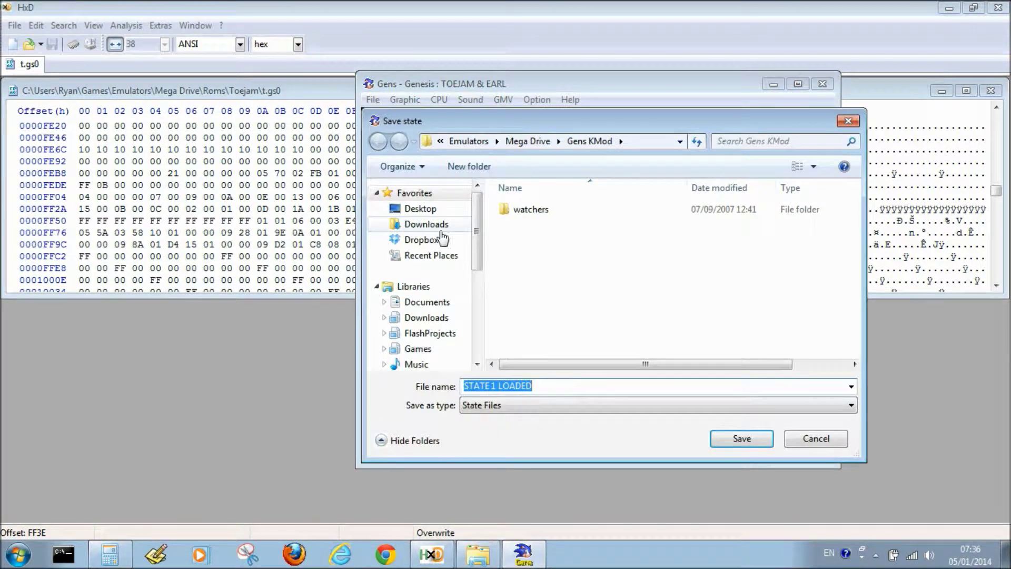
pyautogui.click(526, 143)
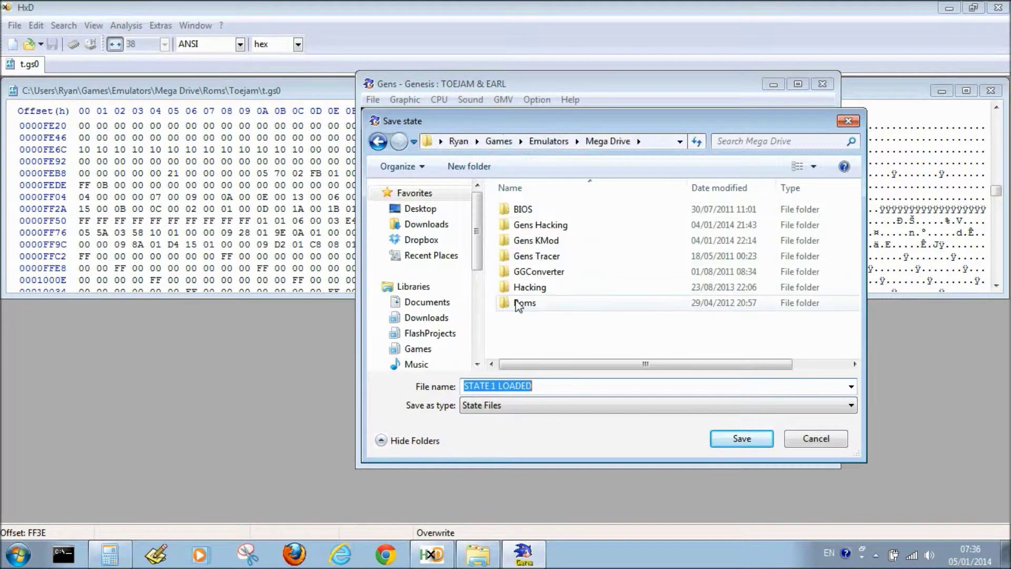
pyautogui.doubleClick(519, 305)
pyautogui.scroll(-2, 518, 307)
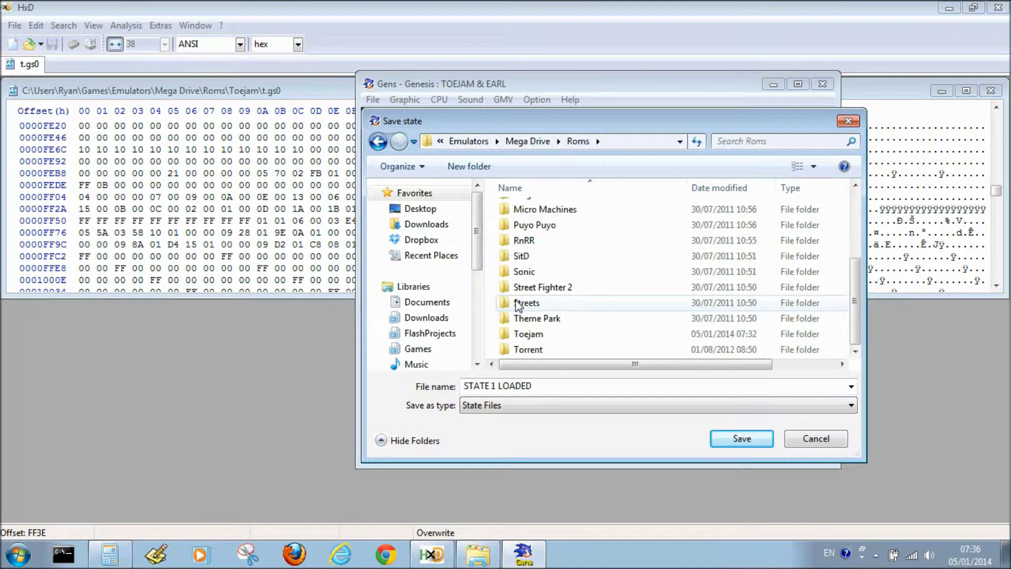
pyautogui.doubleClick(518, 334)
pyautogui.click(522, 240)
pyautogui.click(541, 387)
pyautogui.click(541, 387)
pyautogui.press('BackSpace')
pyautogui.write('2')
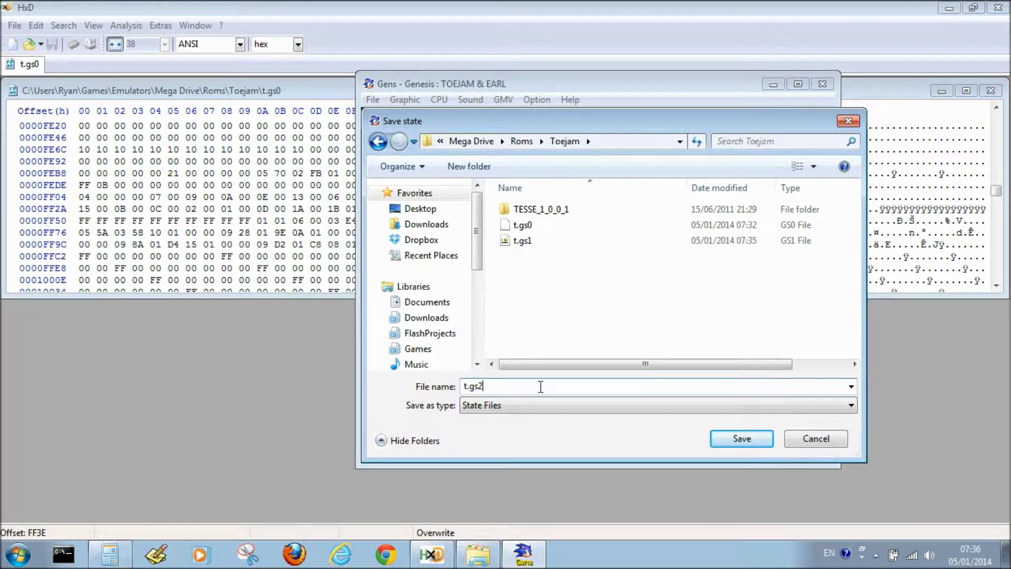
pyautogui.click(714, 439)
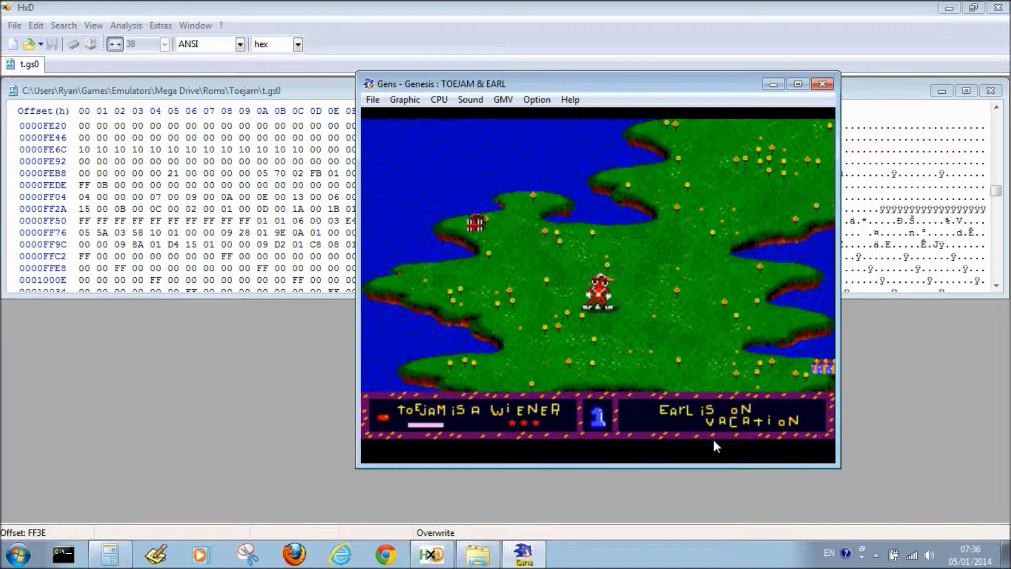
# Step: Close t.gs0 in HxD and open t.gs1 and t.gs2 there from the Toejam folder in Explorer
pyautogui.click(991, 90)
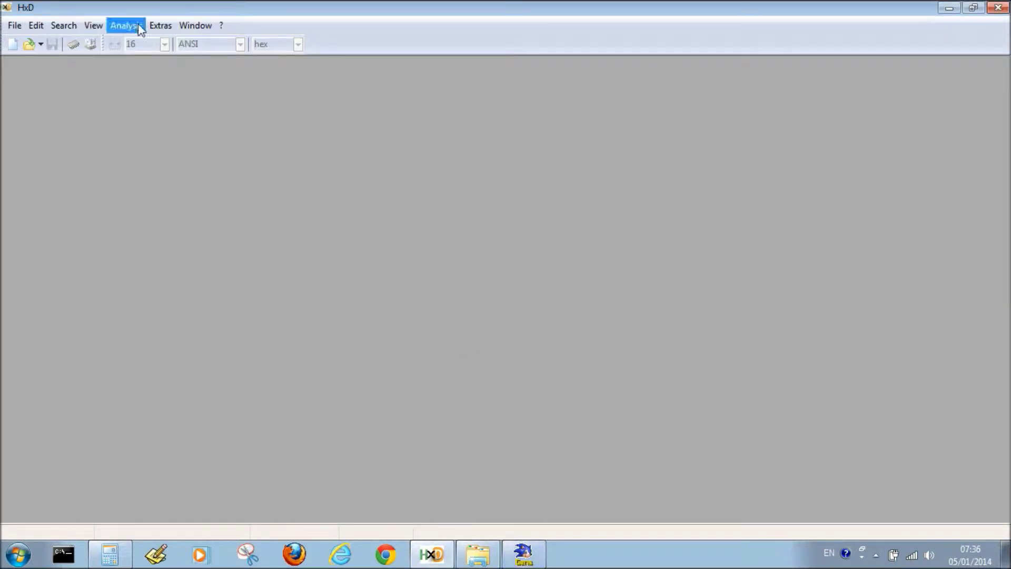
pyautogui.click(14, 25)
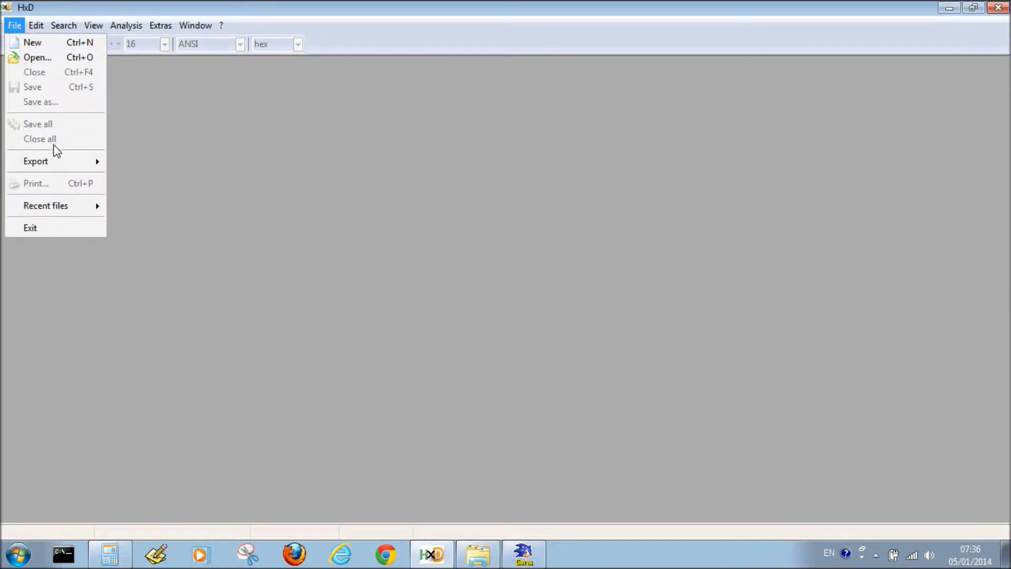
pyautogui.click(364, 228)
pyautogui.click(466, 551)
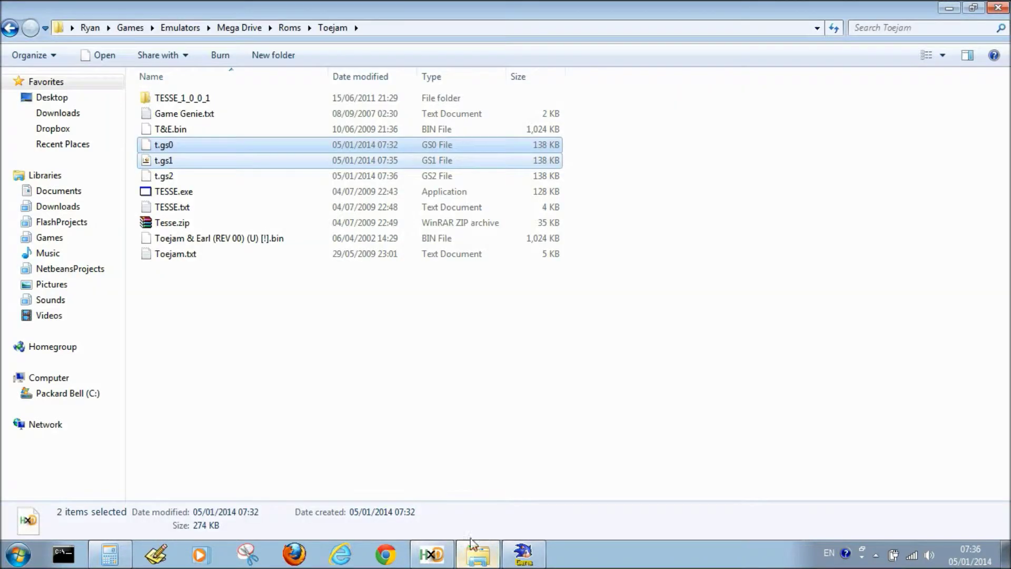
pyautogui.click(166, 160)
pyautogui.keyDown('ctrl'); pyautogui.click(160, 178); pyautogui.keyUp('ctrl')
pyautogui.moveTo(142, 163); pyautogui.dragTo(416, 287)
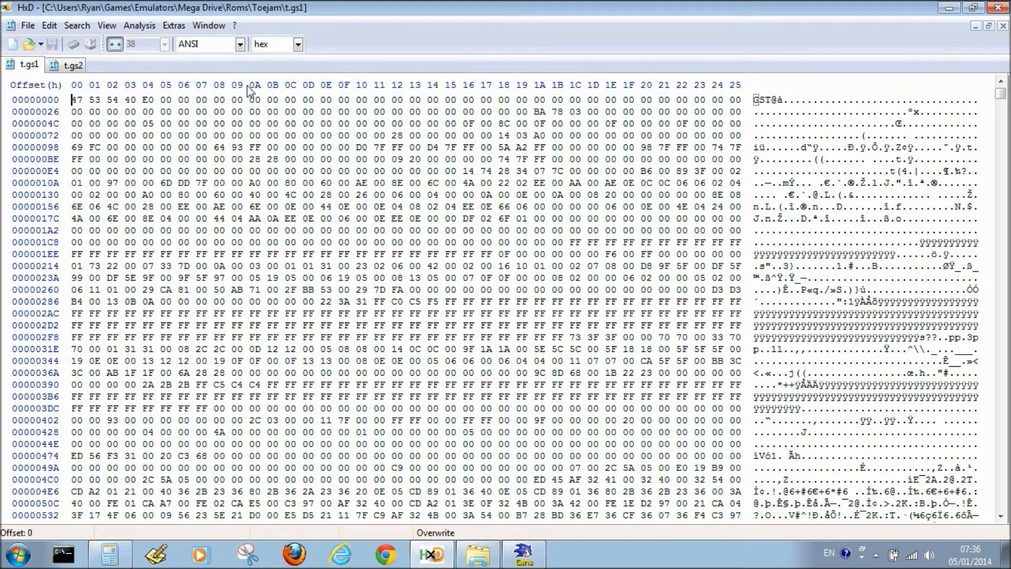
# Step: Start a file comparison with t.gs1 as the source and t.gs2 as the target
pyautogui.click(140, 26)
pyautogui.moveTo(206, 73)
pyautogui.click(245, 72)
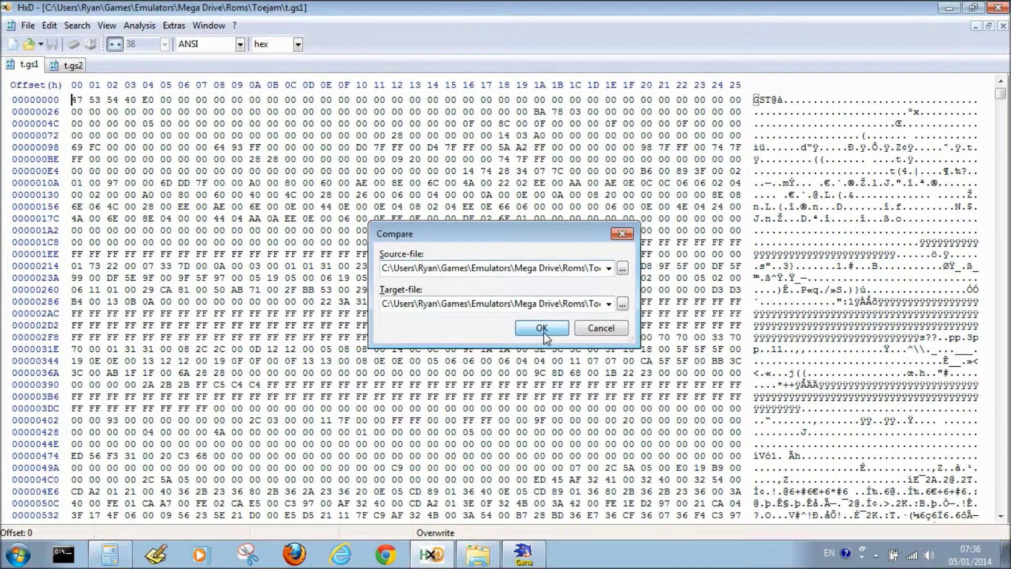
pyautogui.click(544, 331)
# Step: Step through the differences between t.gs1 and t.gs2 up to offset FF43, examining the bytes around the presents block
pyautogui.press('F6')
pyautogui.press('F6')
pyautogui.press('F6')
pyautogui.press('F6')
pyautogui.press('F6')
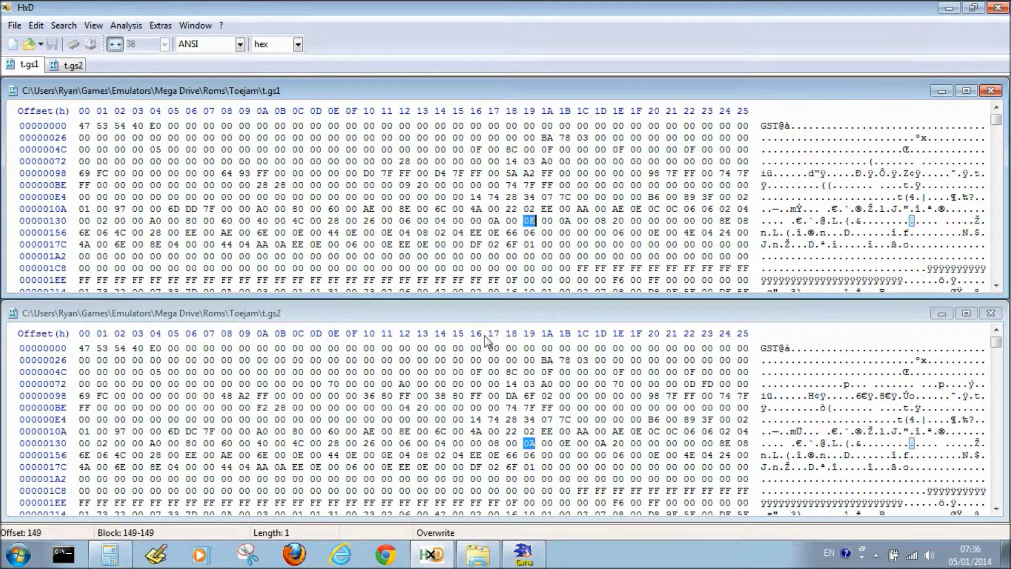
pyautogui.press('F6')
pyautogui.press('F6')
pyautogui.press('F6')
pyautogui.press('F6')
pyautogui.press('F6')
pyautogui.press('F6')
pyautogui.press('F6')
pyautogui.press('F6')
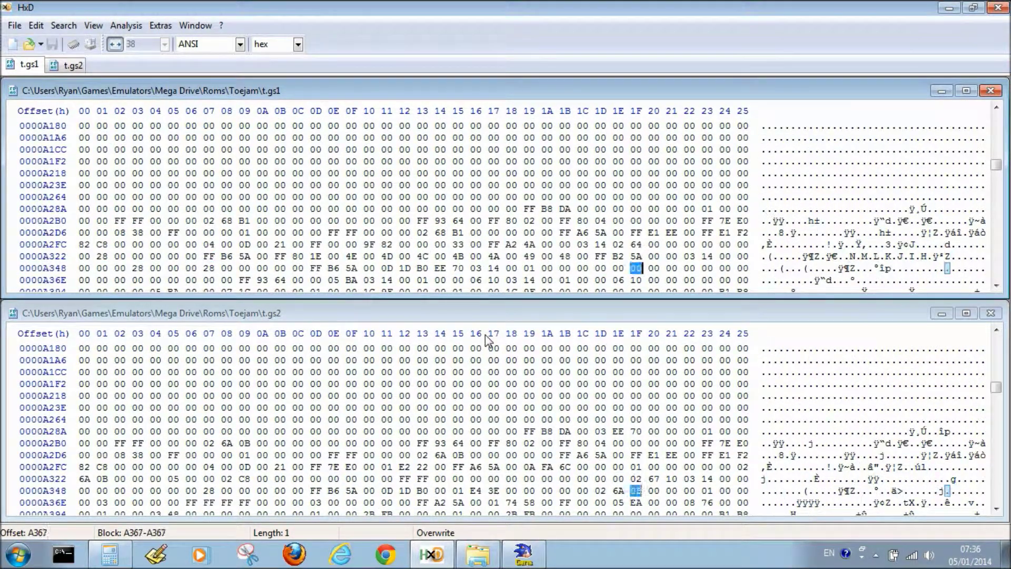
pyautogui.press('F6')
pyautogui.press('F6')
pyautogui.press('F6')
pyautogui.press('F6')
pyautogui.press('F6')
pyautogui.press('F6')
pyautogui.press('F6')
pyautogui.press('F6')
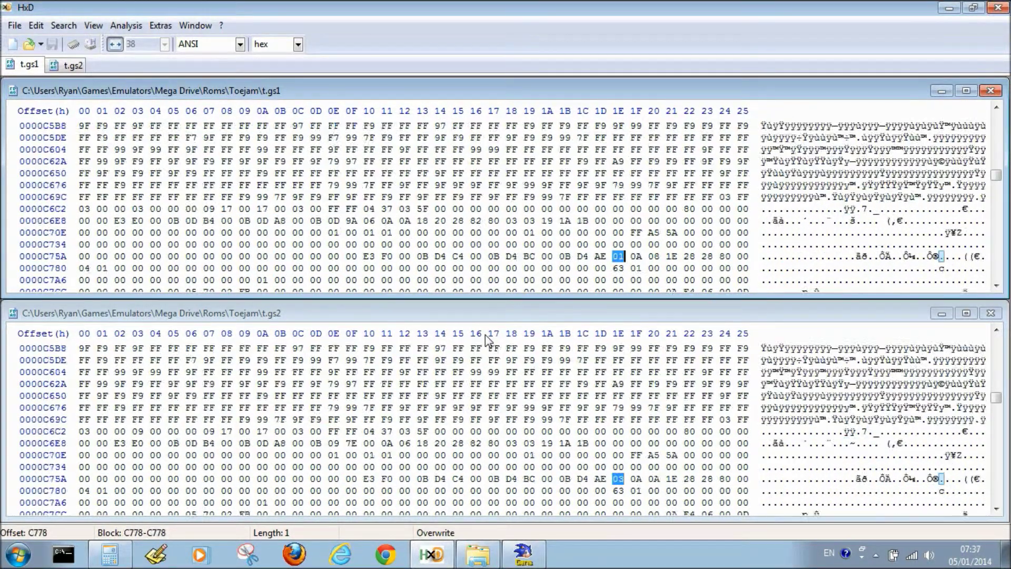
pyautogui.press('F6')
pyautogui.press('F6')
pyautogui.press('F6')
pyautogui.press('F6')
pyautogui.press('F6')
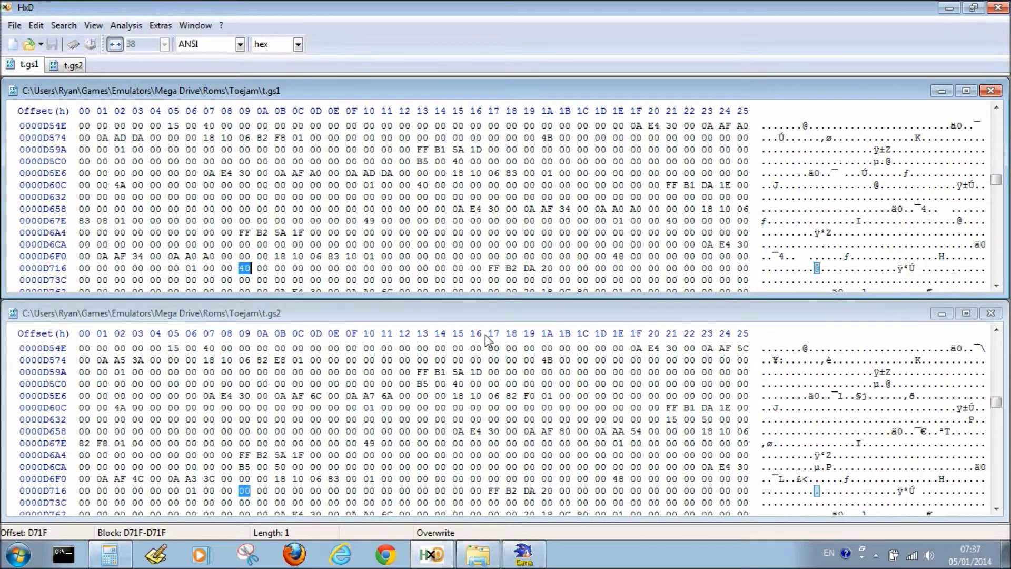
pyautogui.press('F6')
pyautogui.press('F6')
pyautogui.press('F6')
pyautogui.press('F6')
pyautogui.press('F6')
pyautogui.press('F6')
pyautogui.press('F6')
pyautogui.press('F6')
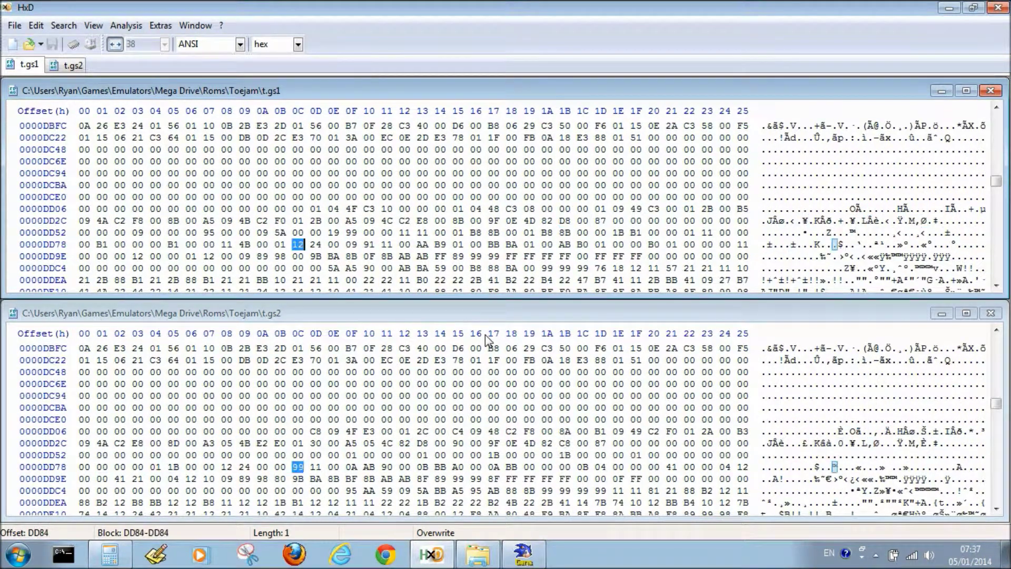
pyautogui.press('F6')
pyautogui.press('F6')
pyautogui.press('F6')
pyautogui.press('F6')
pyautogui.press('F6')
pyautogui.press('F6')
pyautogui.press('F6')
pyautogui.press('F6')
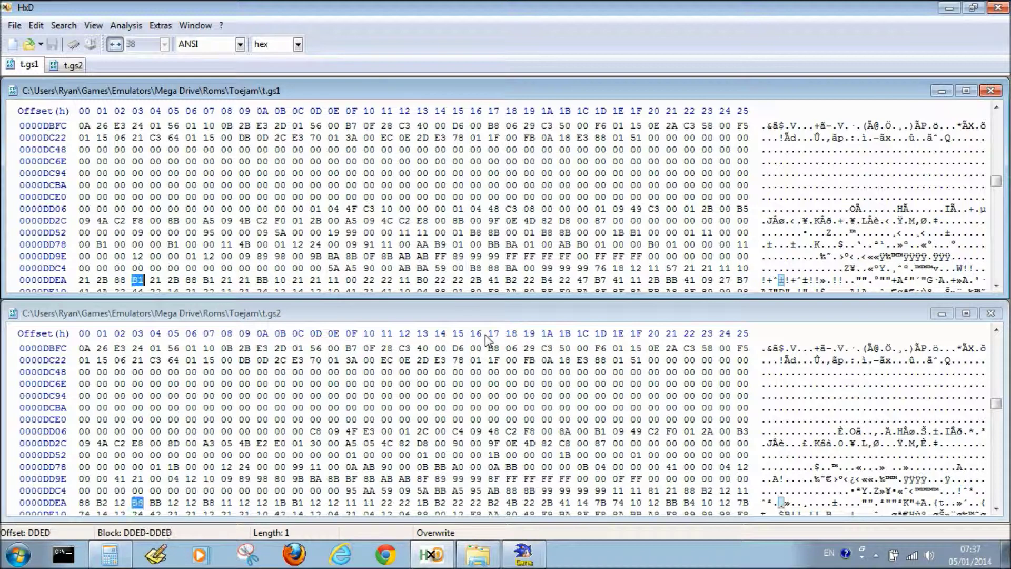
pyautogui.press('F6')
pyautogui.press('F6')
pyautogui.press('F6')
pyautogui.press('F6')
pyautogui.press('F6')
pyautogui.press('F6')
pyautogui.press('F6')
pyautogui.press('F6')
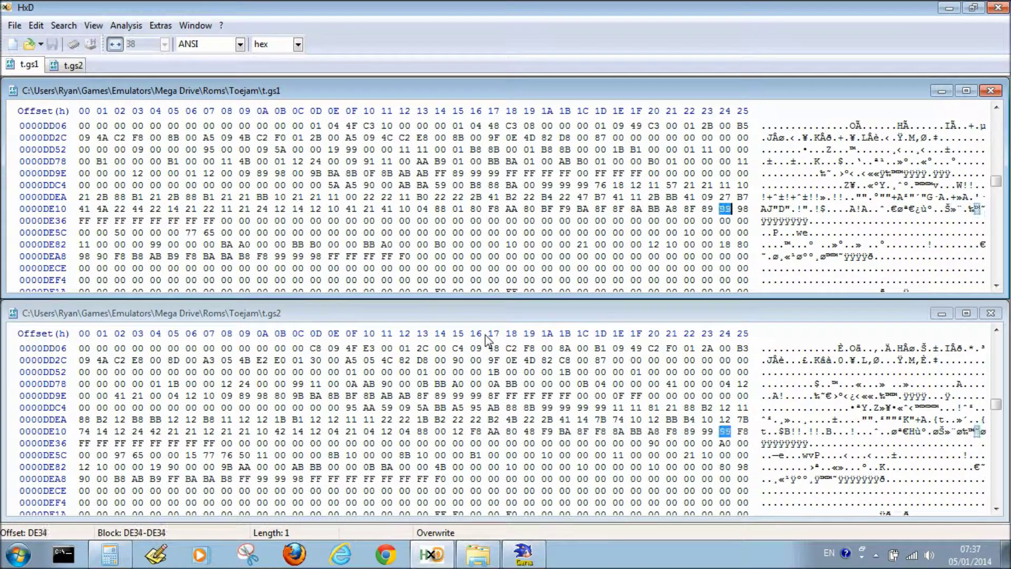
pyautogui.press('F6')
pyautogui.press('F6')
pyautogui.press('F6')
pyautogui.press('F6')
pyautogui.press('F6')
pyautogui.press('F6')
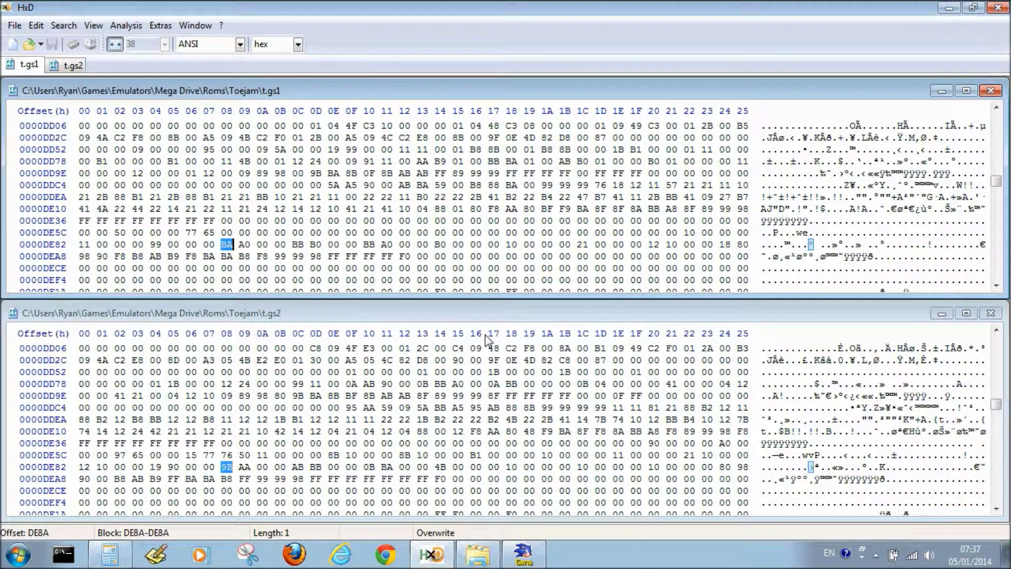
pyautogui.press('F6')
pyautogui.press('F6')
pyautogui.press('F6')
pyautogui.press('F6')
pyautogui.press('F6')
pyautogui.press('F6')
pyautogui.press('F6')
pyautogui.press('F6')
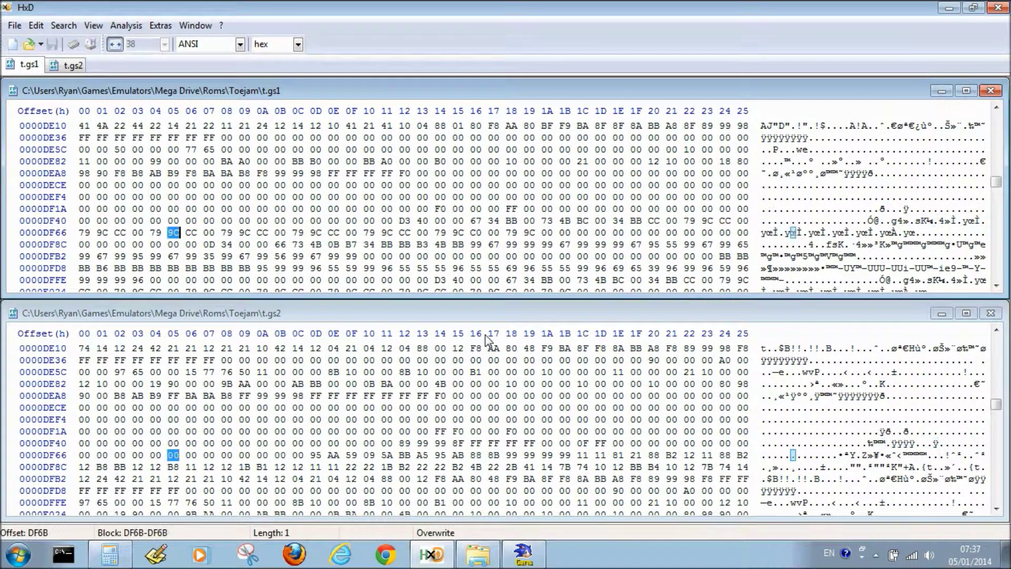
pyautogui.press('F6')
pyautogui.press('F6')
pyautogui.press('F6')
pyautogui.press('F6')
pyautogui.press('F6')
pyautogui.press('F6')
pyautogui.press('F6')
pyautogui.press('F6')
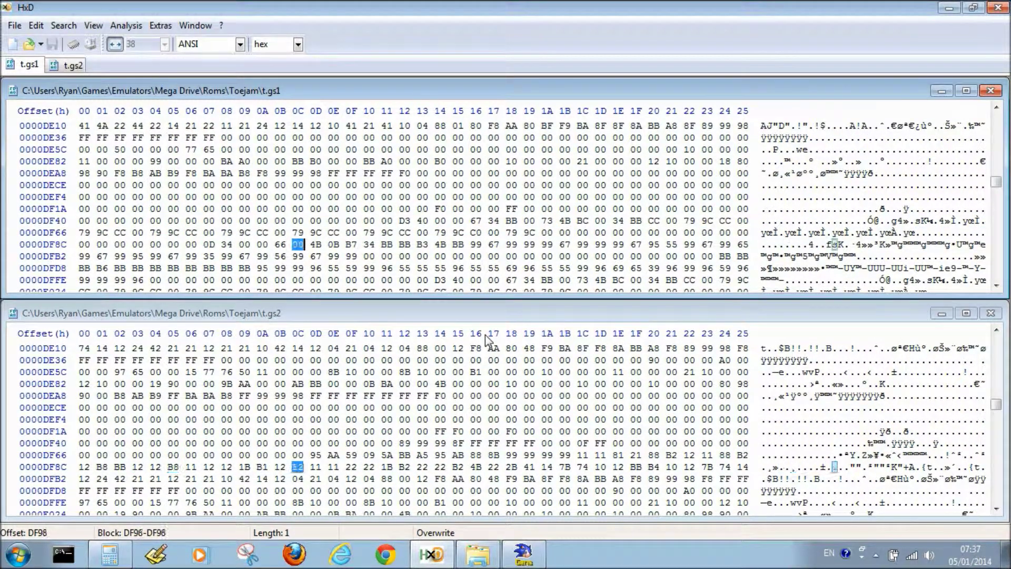
pyautogui.press('F6')
pyautogui.press('F6')
pyautogui.press('F6')
pyautogui.press('F6')
pyautogui.press('F6')
pyautogui.press('F6')
pyautogui.press('F6')
pyautogui.press('F6')
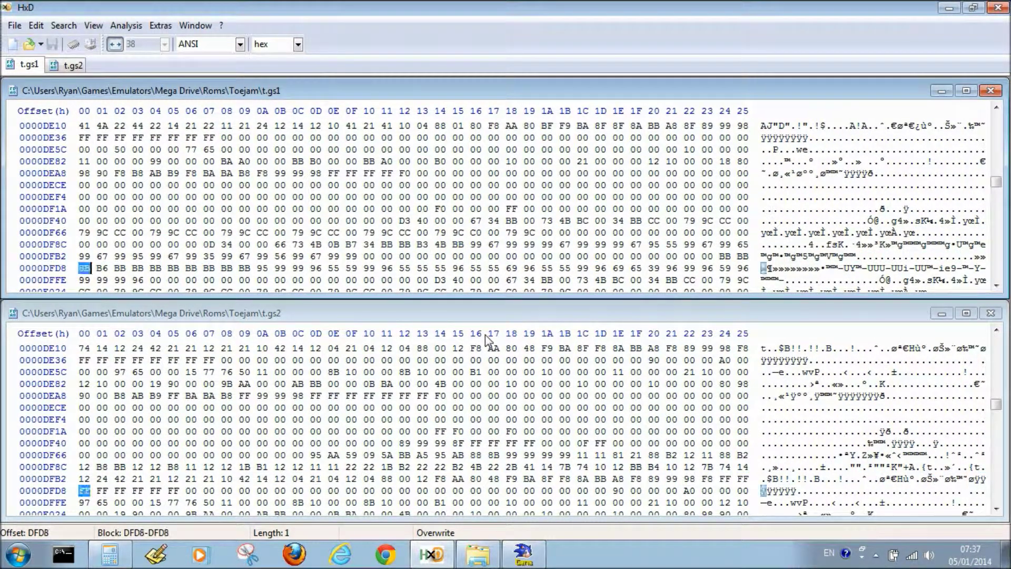
pyautogui.press('F6')
pyautogui.press('F6')
pyautogui.press('F6')
pyautogui.press('F6')
pyautogui.press('F6')
pyautogui.press('F6')
pyautogui.press('F6')
pyautogui.press('F6')
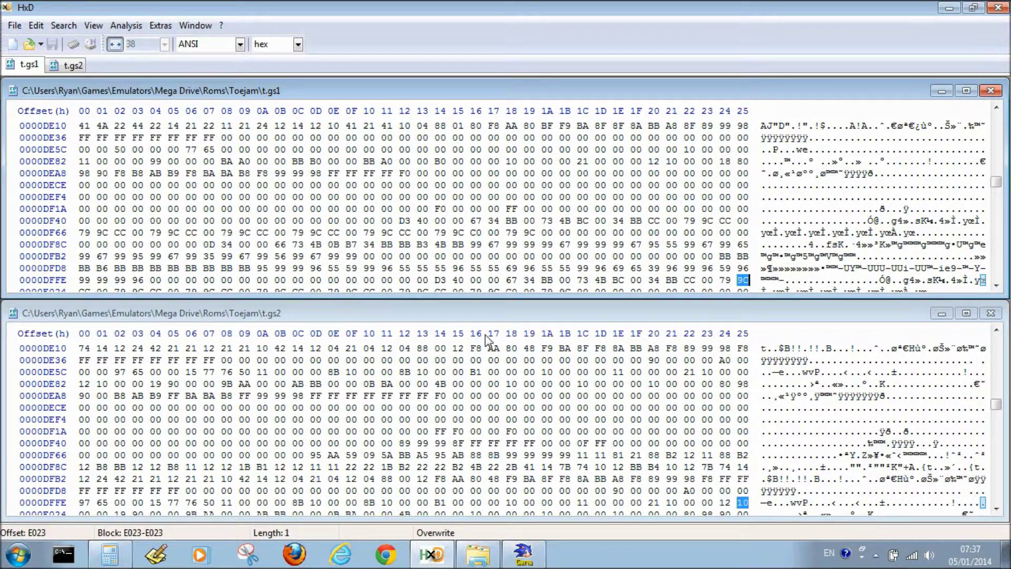
pyautogui.press('F6')
pyautogui.press('F6')
pyautogui.press('F6')
pyautogui.press('F6')
pyautogui.press('F6')
pyautogui.press('F6')
pyautogui.press('F6')
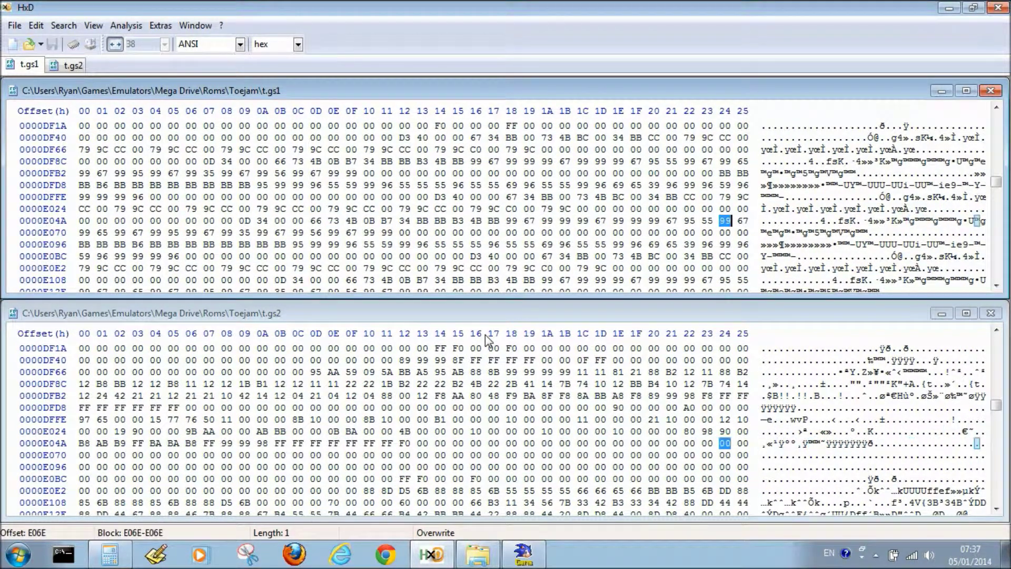
pyautogui.press('F6')
pyautogui.press('F6')
pyautogui.press('F6')
pyautogui.press('F6')
pyautogui.press('F6')
pyautogui.press('F6')
pyautogui.press('F6')
pyautogui.press('F6')
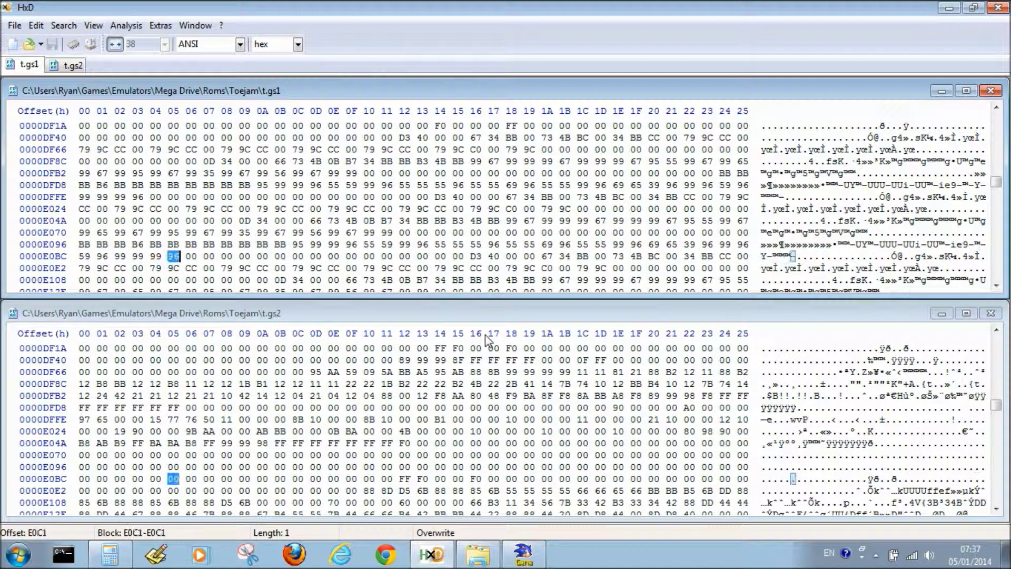
pyautogui.press('F6')
pyautogui.press('F6')
pyautogui.press('F6')
pyautogui.press('F6')
pyautogui.press('F6')
pyautogui.press('F6')
pyautogui.press('F6')
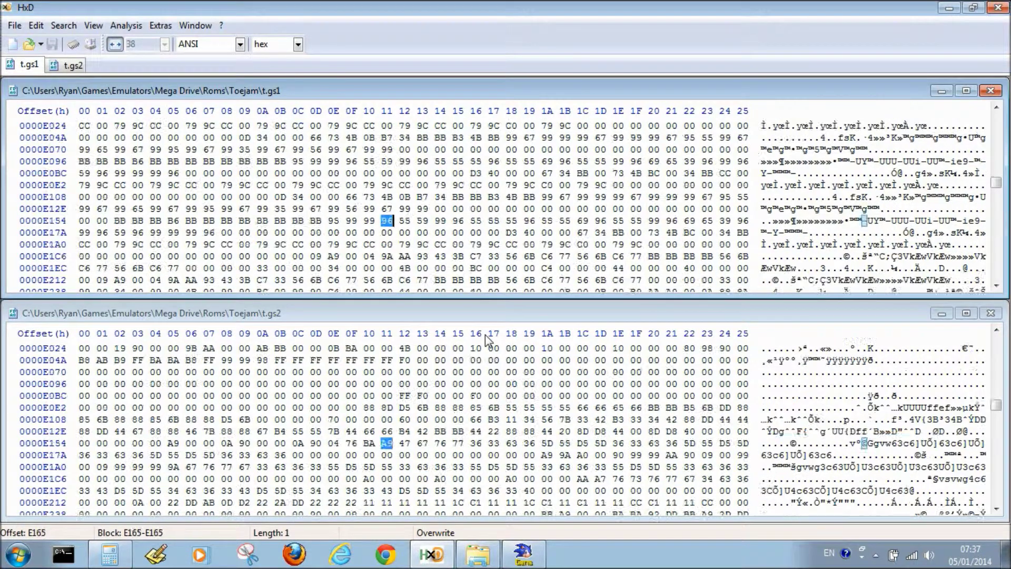
pyautogui.press('F6')
pyautogui.press('F6')
pyautogui.press('F6')
pyautogui.press('F6')
pyautogui.press('F6')
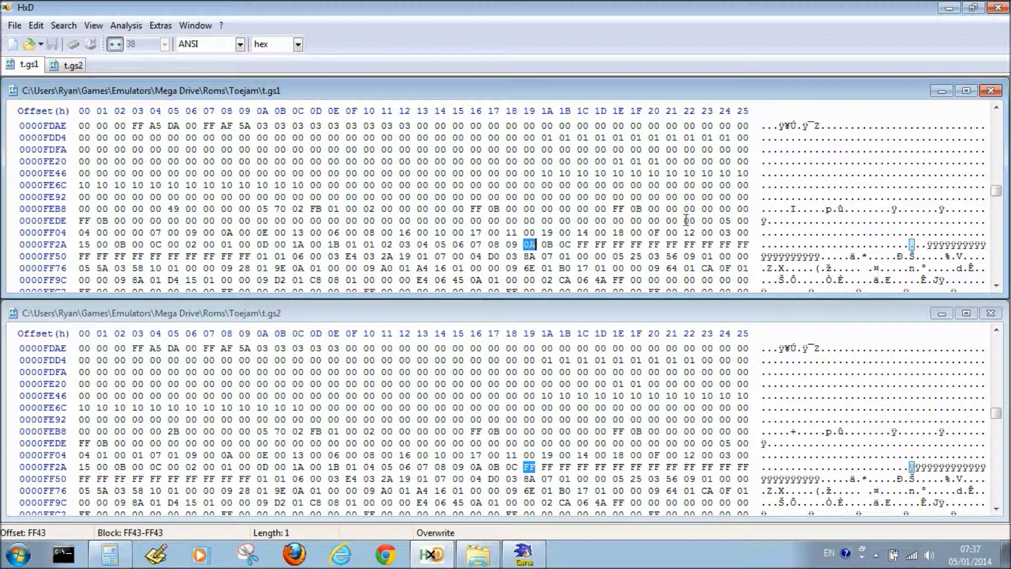
# Step: Highlight the presents block FF02-FF39 in t.gs1 and the same block in t.gs2
pyautogui.click(718, 220)
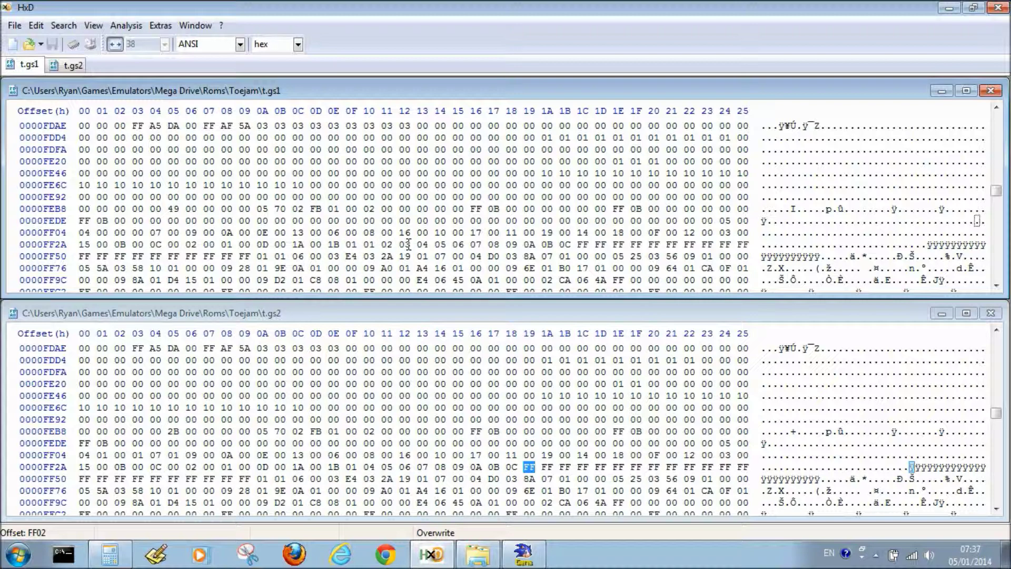
pyautogui.keyDown('shift'); pyautogui.click(357, 242); pyautogui.keyUp('shift')
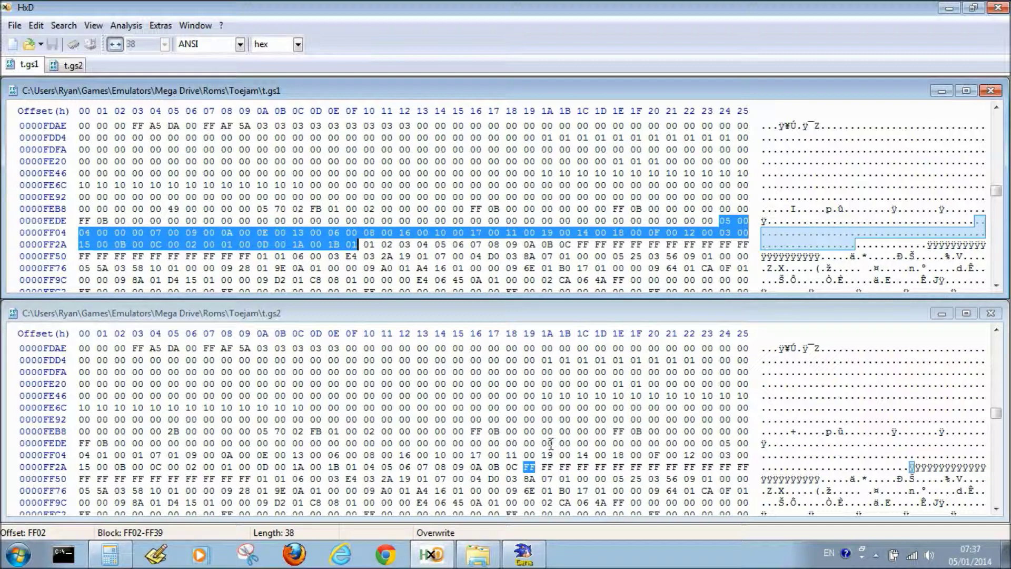
pyautogui.click(716, 441)
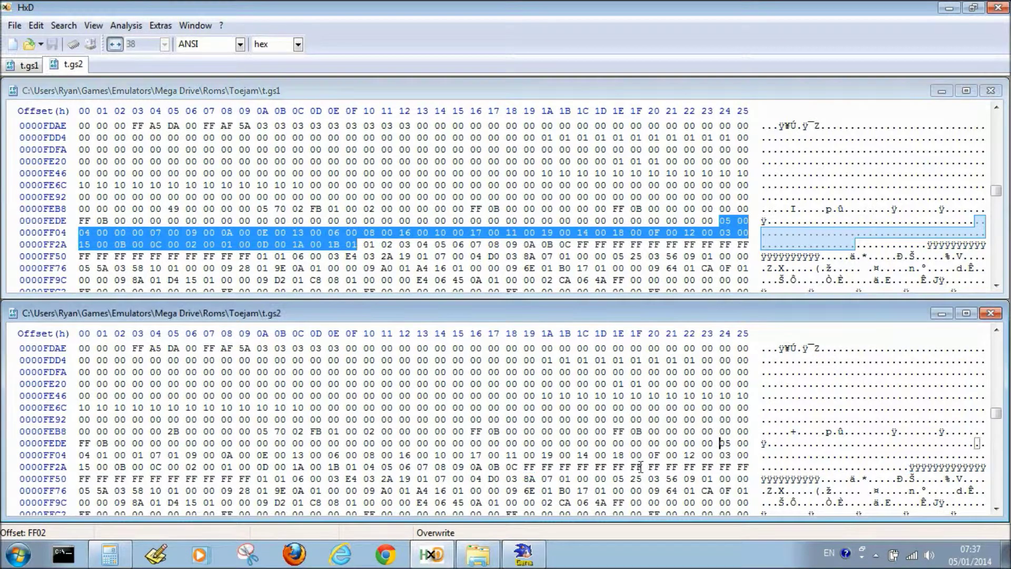
pyautogui.keyDown('shift'); pyautogui.click(358, 466); pyautogui.keyUp('shift')
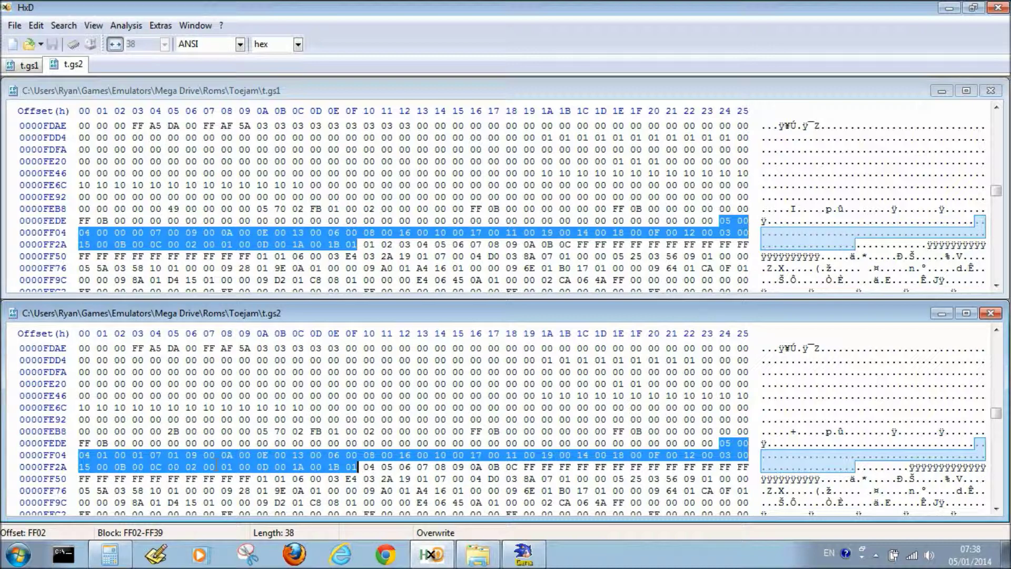
# Step: Compare the byte pairs FF04-FF05 and FF06-FF07 between the two files by highlighting each pair in both
pyautogui.click(108, 456)
pyautogui.moveTo(83, 455); pyautogui.dragTo(108, 453)
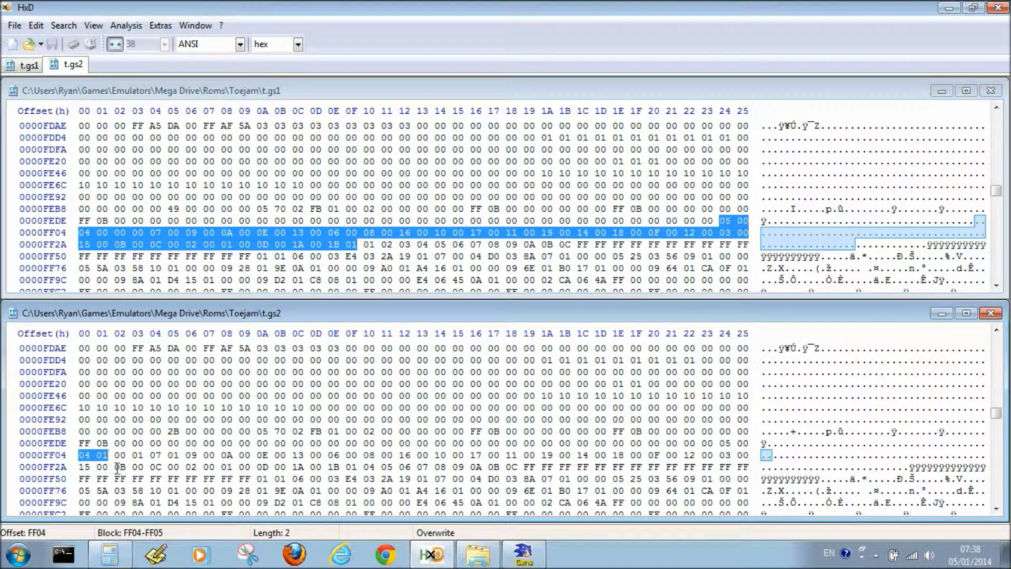
pyautogui.click(117, 221)
pyautogui.moveTo(82, 233); pyautogui.dragTo(105, 233)
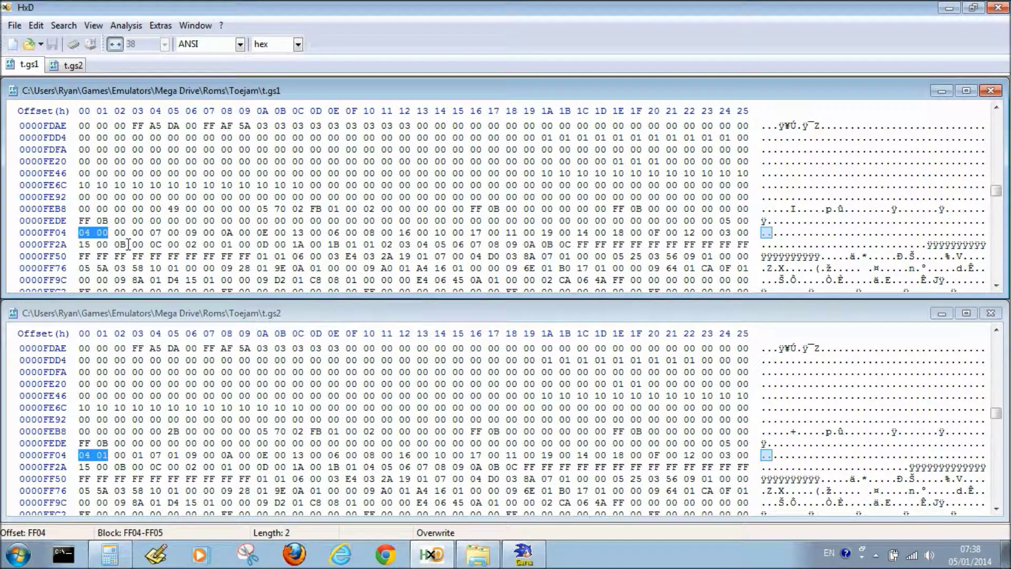
pyautogui.moveTo(120, 234); pyautogui.dragTo(142, 233)
pyautogui.moveTo(115, 457); pyautogui.dragTo(138, 455)
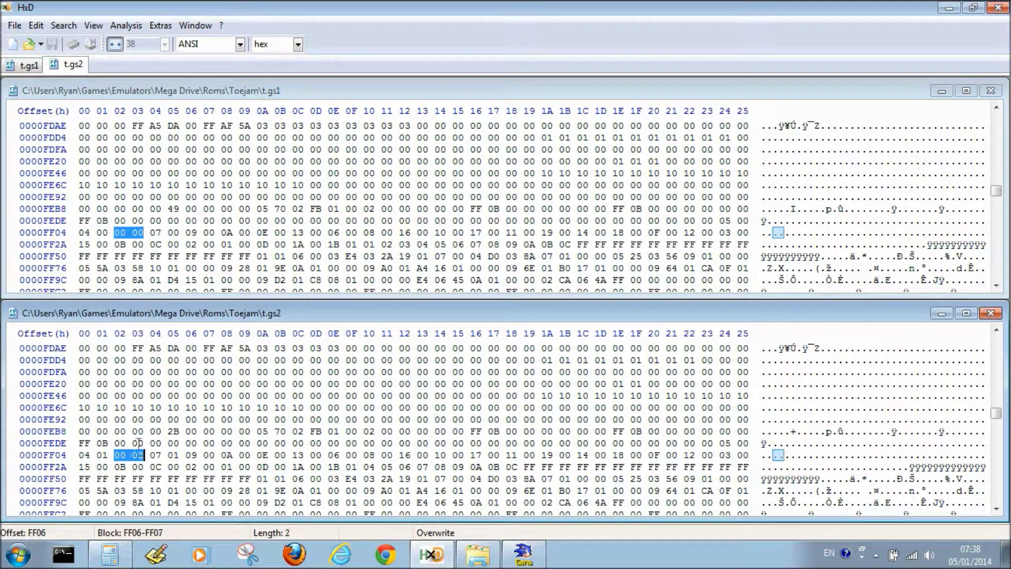
# Step: In t.gs1, set every second byte from offset FF03 through FF29 to 01 to mark those presents as identified
pyautogui.click(140, 242)
pyautogui.click(729, 221)
pyautogui.write('01')
pyautogui.press('Right')
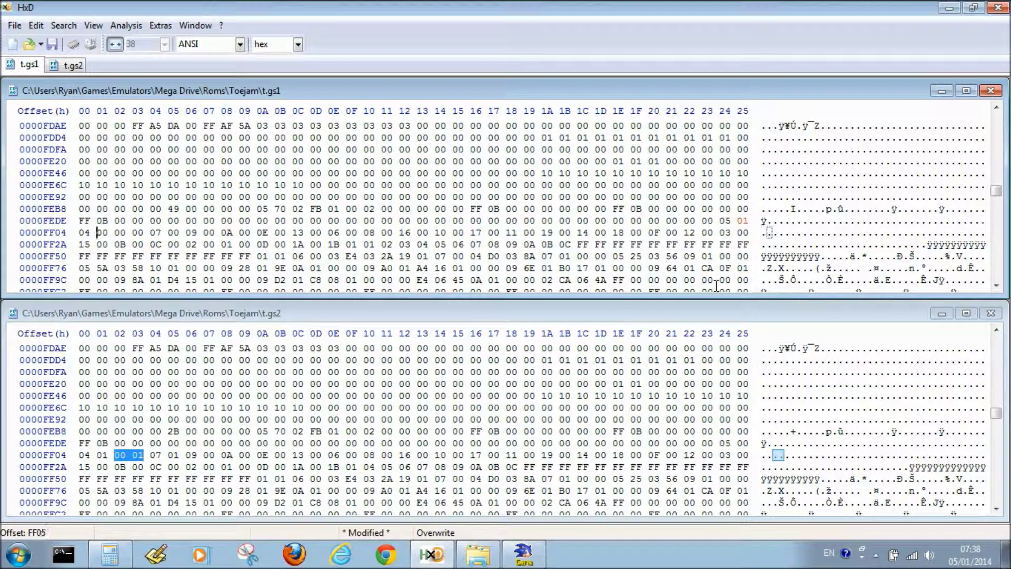
pyautogui.write('01')
pyautogui.press('Right')
pyautogui.write('01')
pyautogui.press('Right')
pyautogui.write('01')
pyautogui.press('Right')
pyautogui.write('01')
pyautogui.press('Right')
pyautogui.write('01')
pyautogui.press('Up')
pyautogui.press('Down')
pyautogui.write('01')
pyautogui.press('Right')
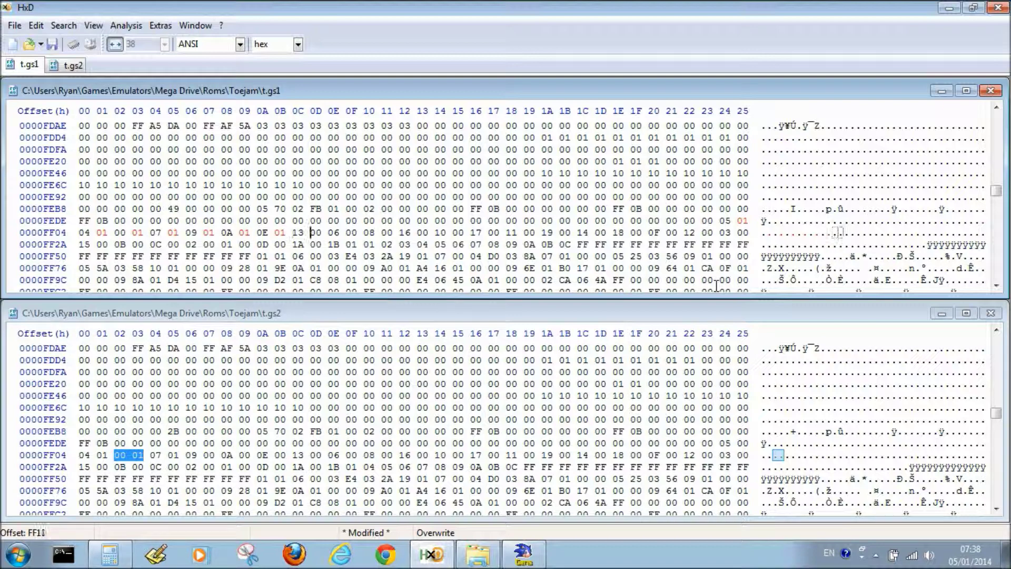
pyautogui.write('01')
pyautogui.press('Right')
pyautogui.write('01')
pyautogui.press('Right')
pyautogui.write('01')
pyautogui.press('Right')
pyautogui.write('01')
pyautogui.press('Right')
pyautogui.write('01')
pyautogui.press('Right')
pyautogui.write('01')
pyautogui.press('Right')
pyautogui.write('01')
pyautogui.press('Right')
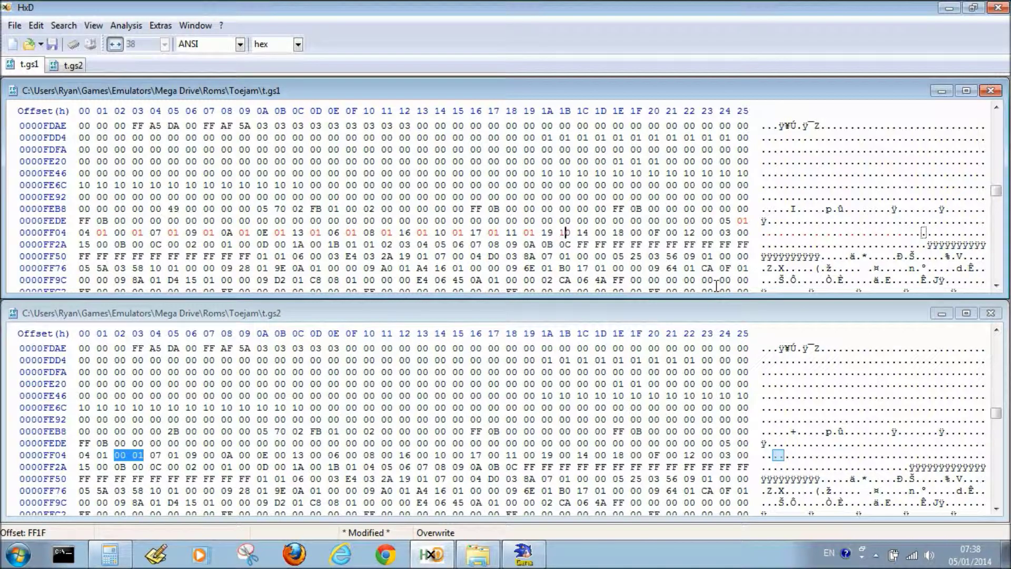
pyautogui.write('01')
pyautogui.press('Right')
pyautogui.write('01')
pyautogui.press('Right')
pyautogui.write('01')
pyautogui.press('Right')
pyautogui.write('01')
pyautogui.press('Right')
pyautogui.write('01')
pyautogui.press('Right')
pyautogui.write('01')
pyautogui.press('Right')
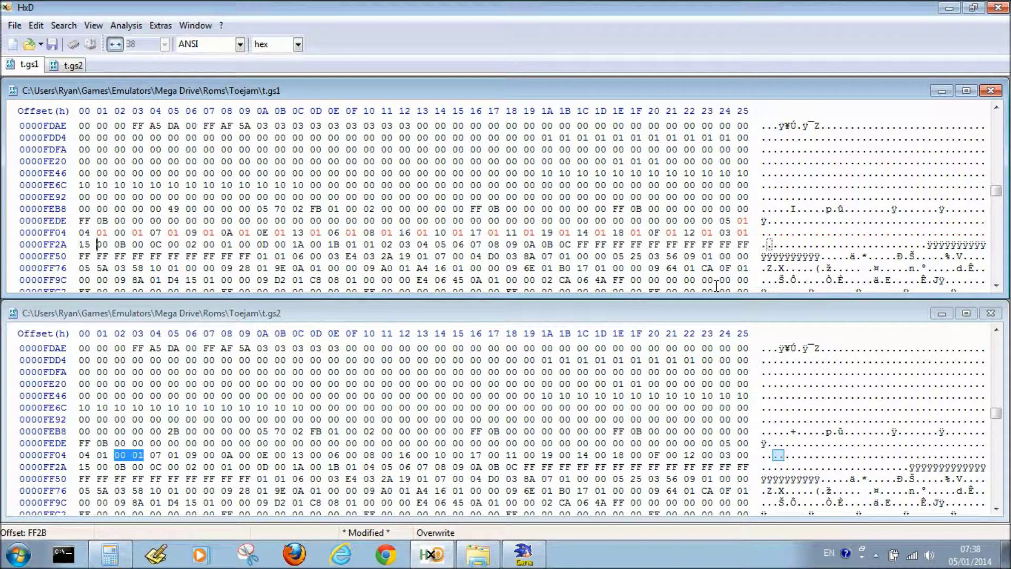
# Step: Set every second byte from offset FF2B through FF37 in t.gs1 to 01 and save the file
pyautogui.write('01')
pyautogui.press('Right')
pyautogui.write('01')
pyautogui.press('Right')
pyautogui.write('01')
pyautogui.press('Right')
pyautogui.write('01')
pyautogui.press('Right')
pyautogui.write('01')
pyautogui.press('Right')
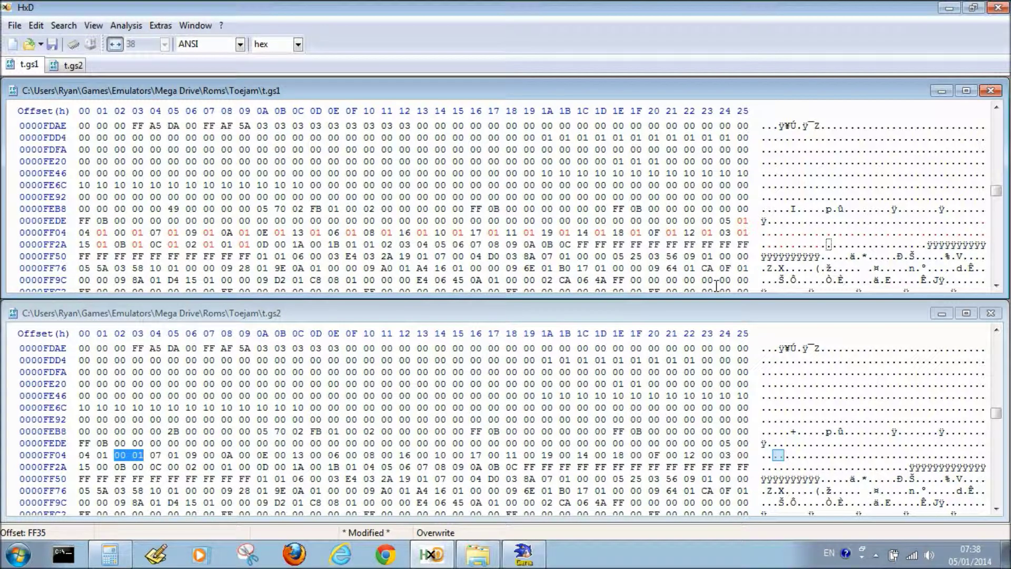
pyautogui.write('01')
pyautogui.press('Right')
pyautogui.write('01')
pyautogui.hotkey('ctrl', 's')
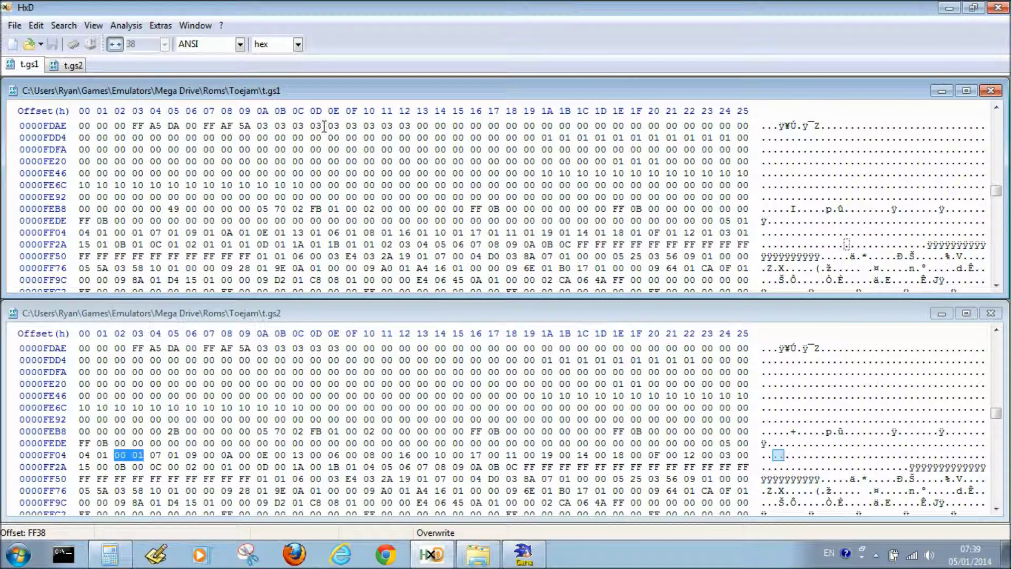
# Step: Switch to Gens and load the edited save state t.gs1 from the Roms\Toejam folder
pyautogui.click(524, 553)
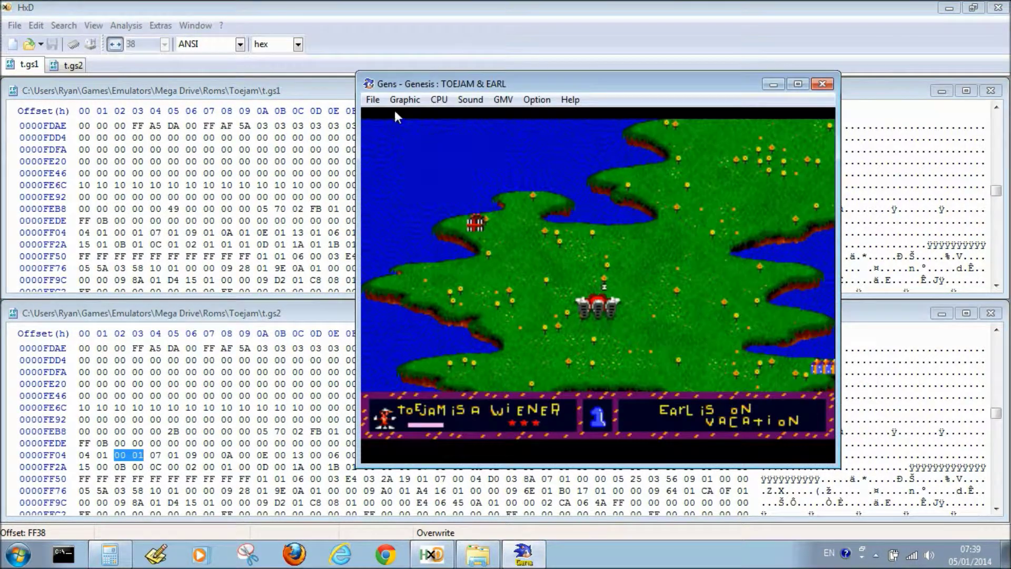
pyautogui.click(380, 100)
pyautogui.click(401, 207)
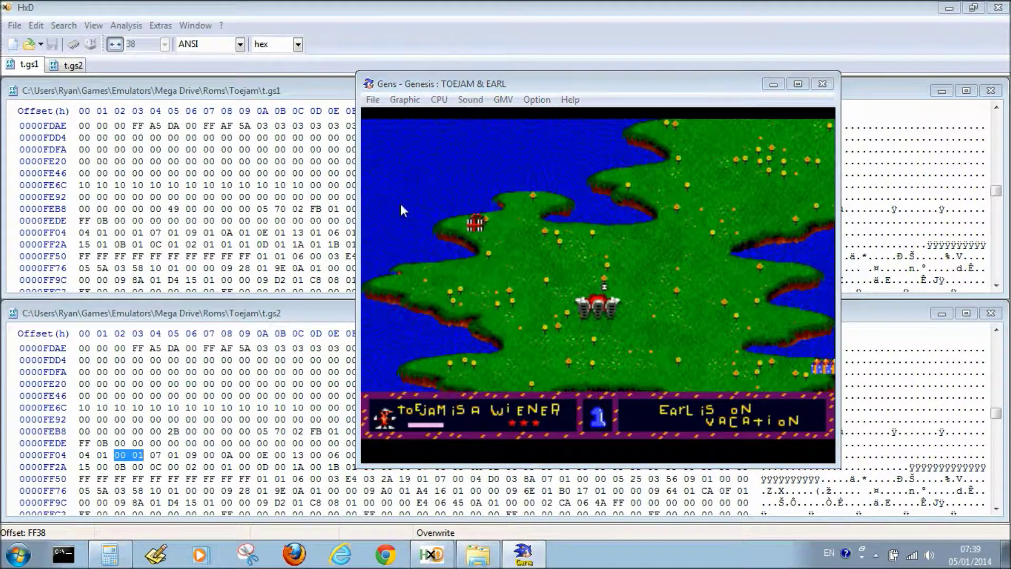
pyautogui.click(528, 141)
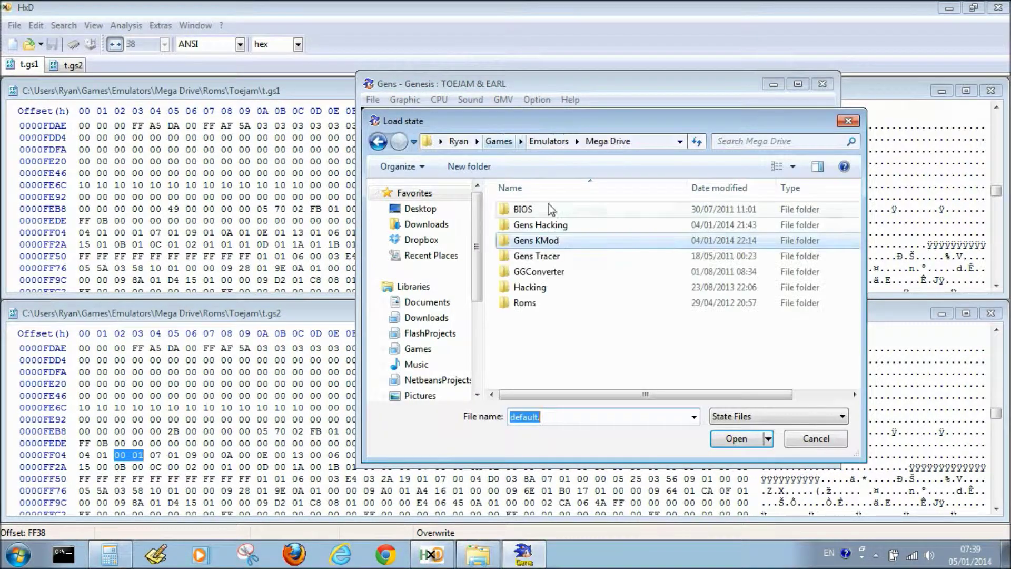
pyautogui.doubleClick(525, 303)
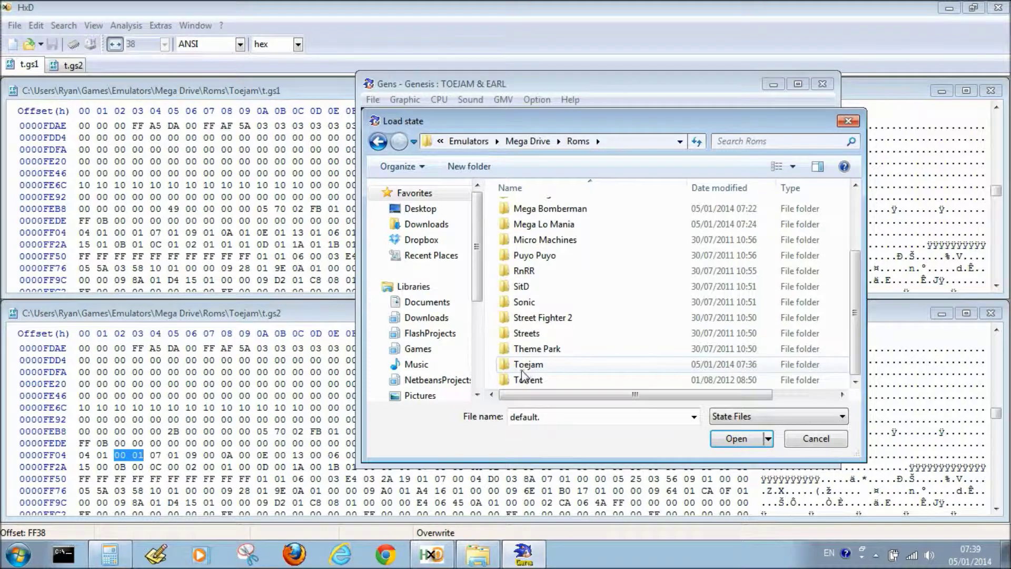
pyautogui.doubleClick(525, 373)
pyautogui.click(524, 241)
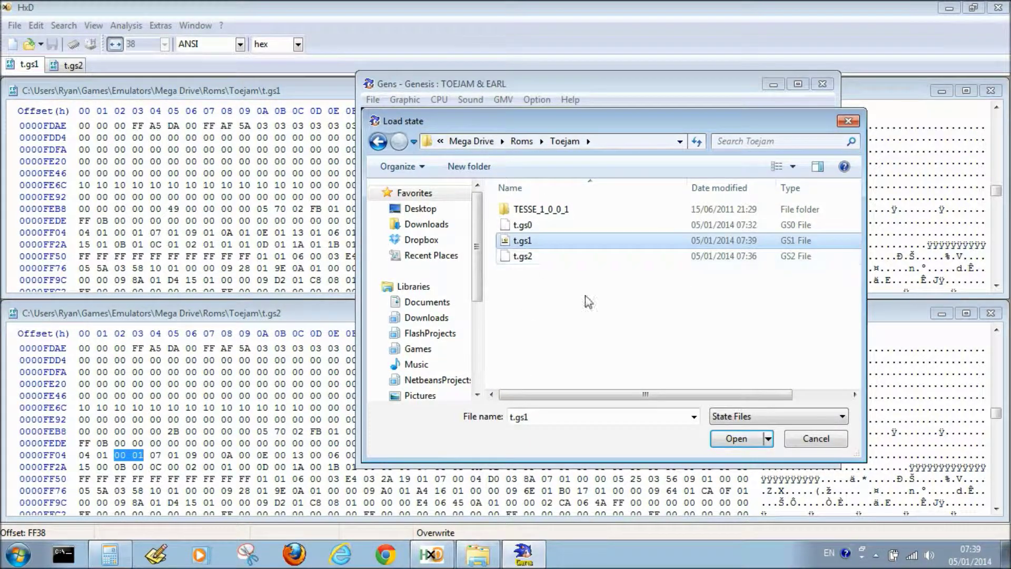
pyautogui.click(736, 438)
# Step: Bring up the in-game presents list, go down through the present names, and open the Promotion present
pyautogui.press('a')
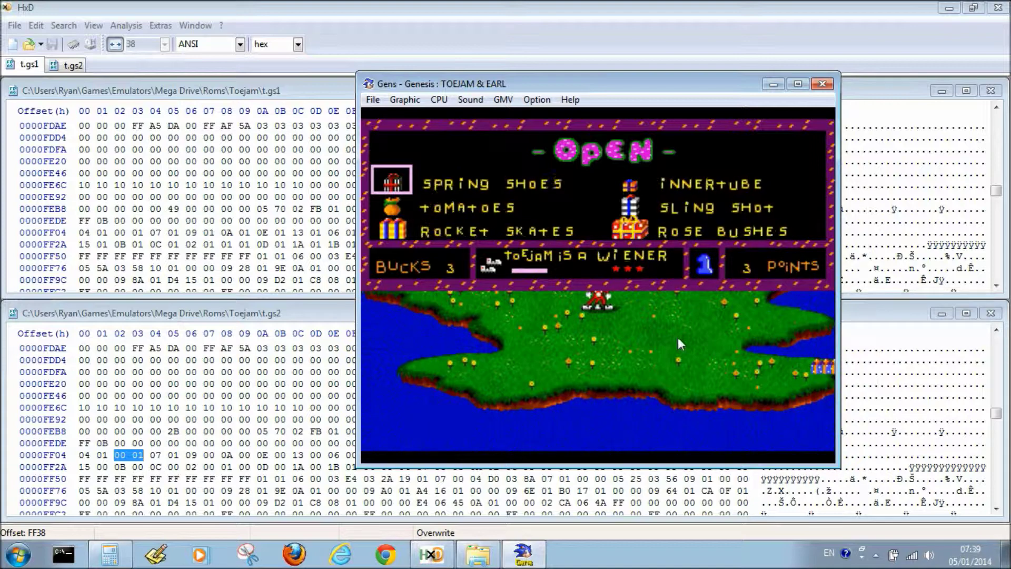
pyautogui.press('Down')
pyautogui.press('Down')
pyautogui.press('Down')
pyautogui.press('Down')
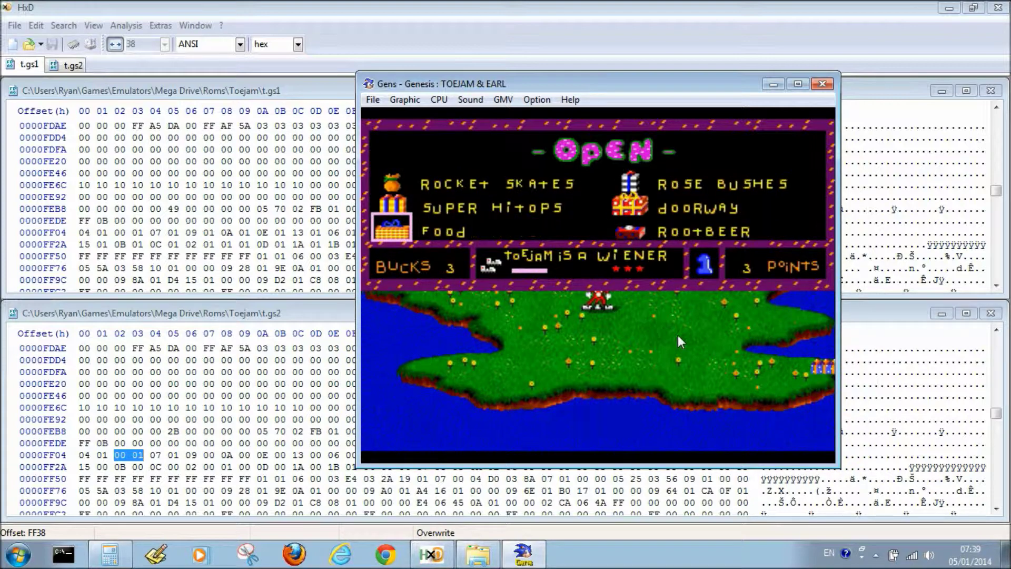
pyautogui.press('Down')
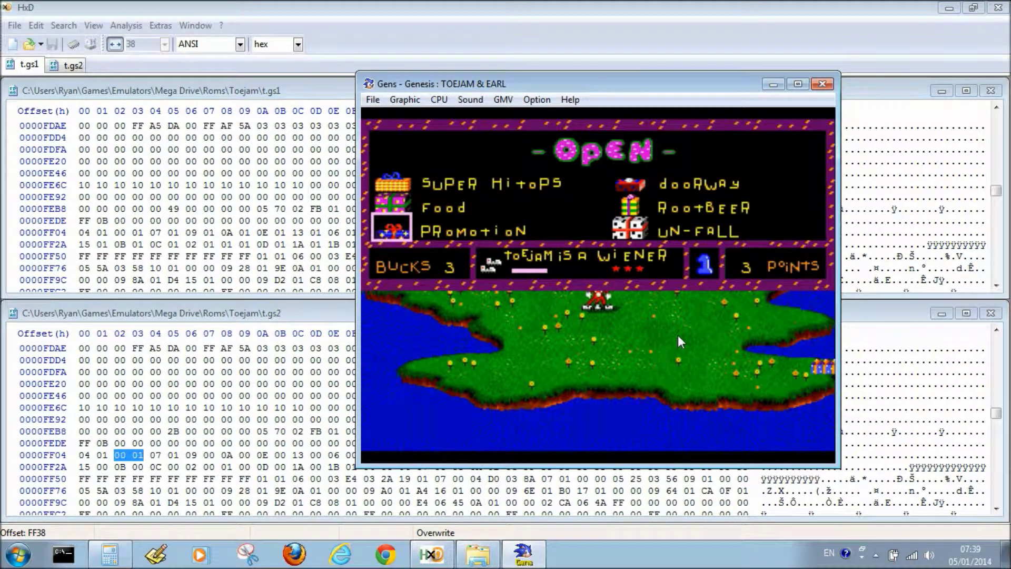
pyautogui.press('s')
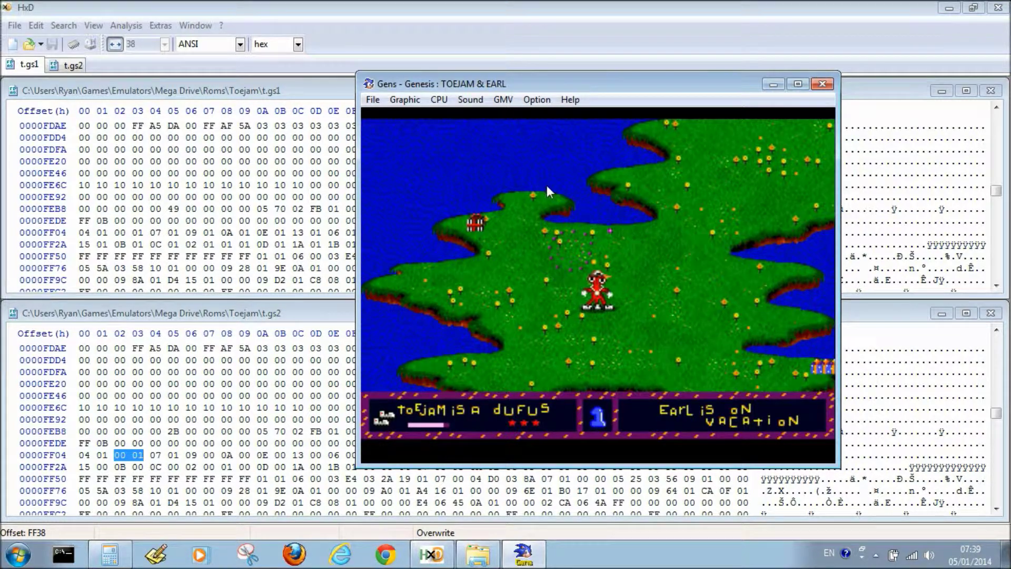
# Step: Close the Toejam & Earl ROM in Gens
pyautogui.click(372, 100)
pyautogui.click(379, 136)
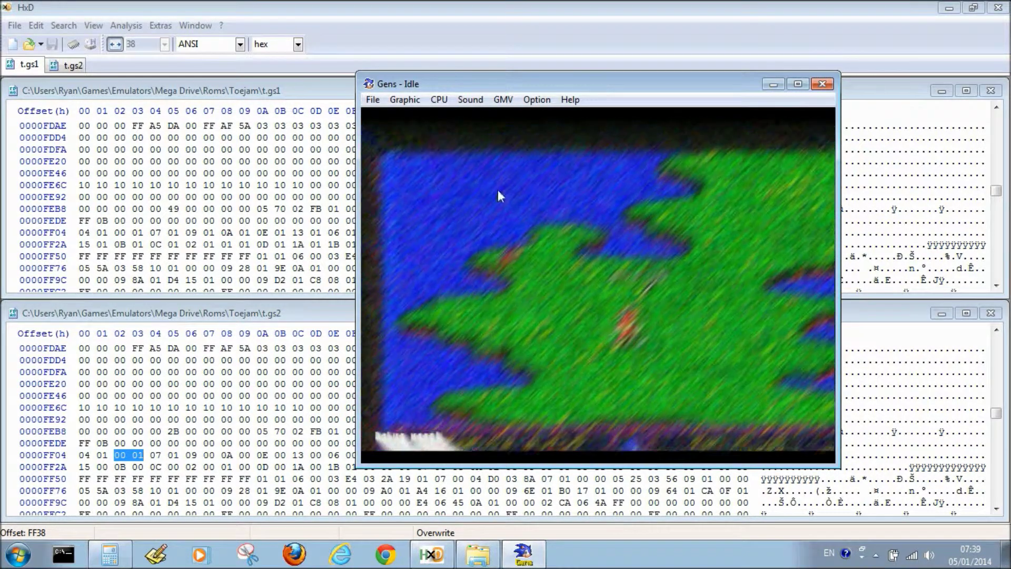